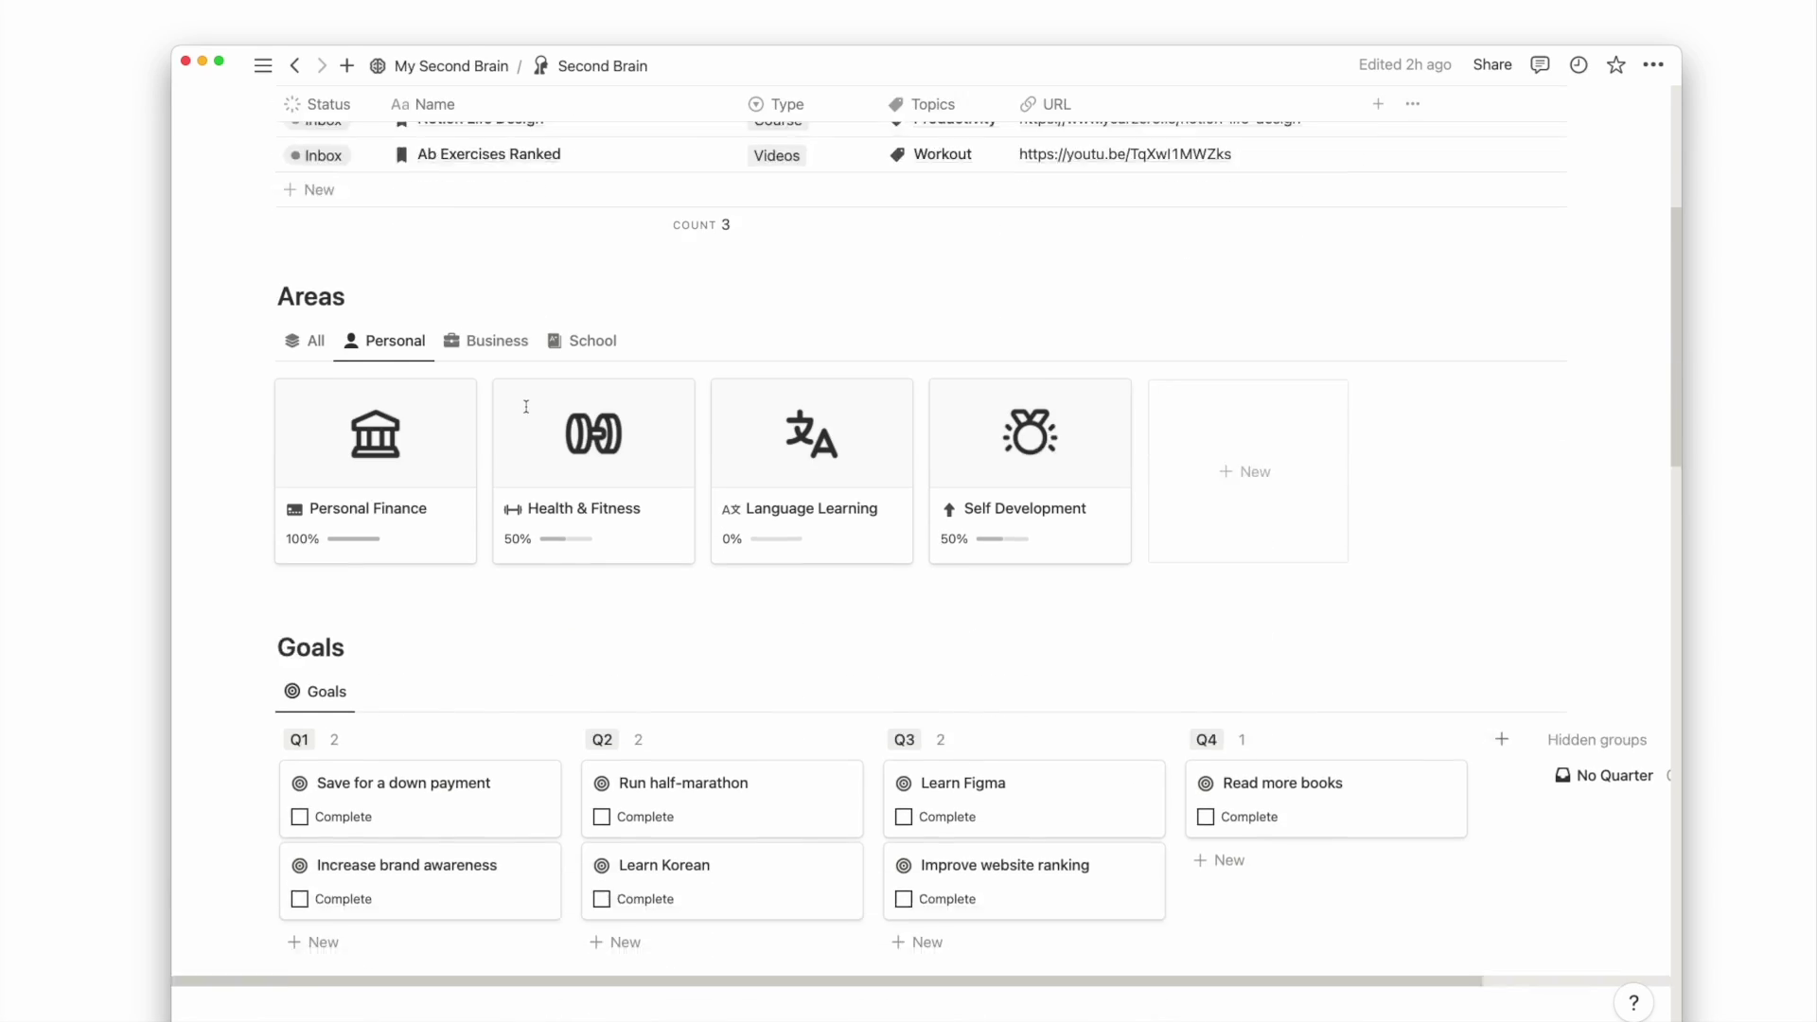
Step: Switch the Inbox through its Tasks, Projects, Notes and Resources views, ending on Tasks
scroll(526, 407, down, 10)
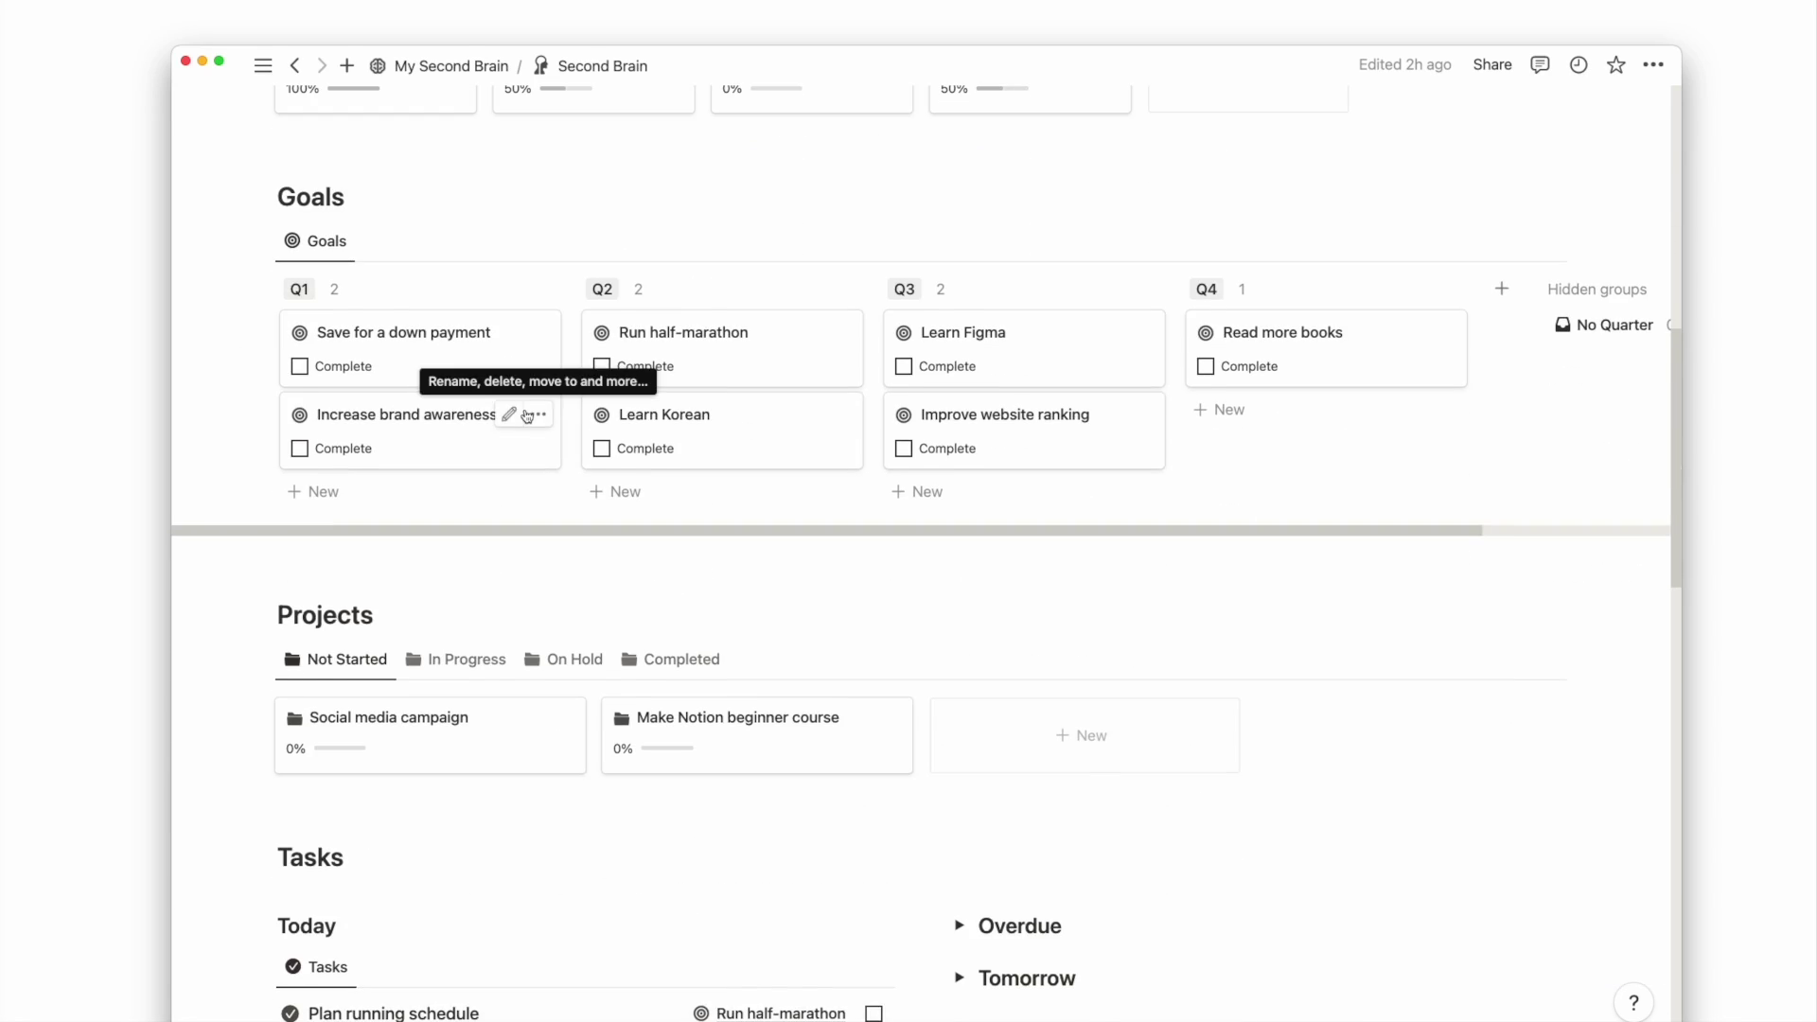
scroll(528, 417, down, 10)
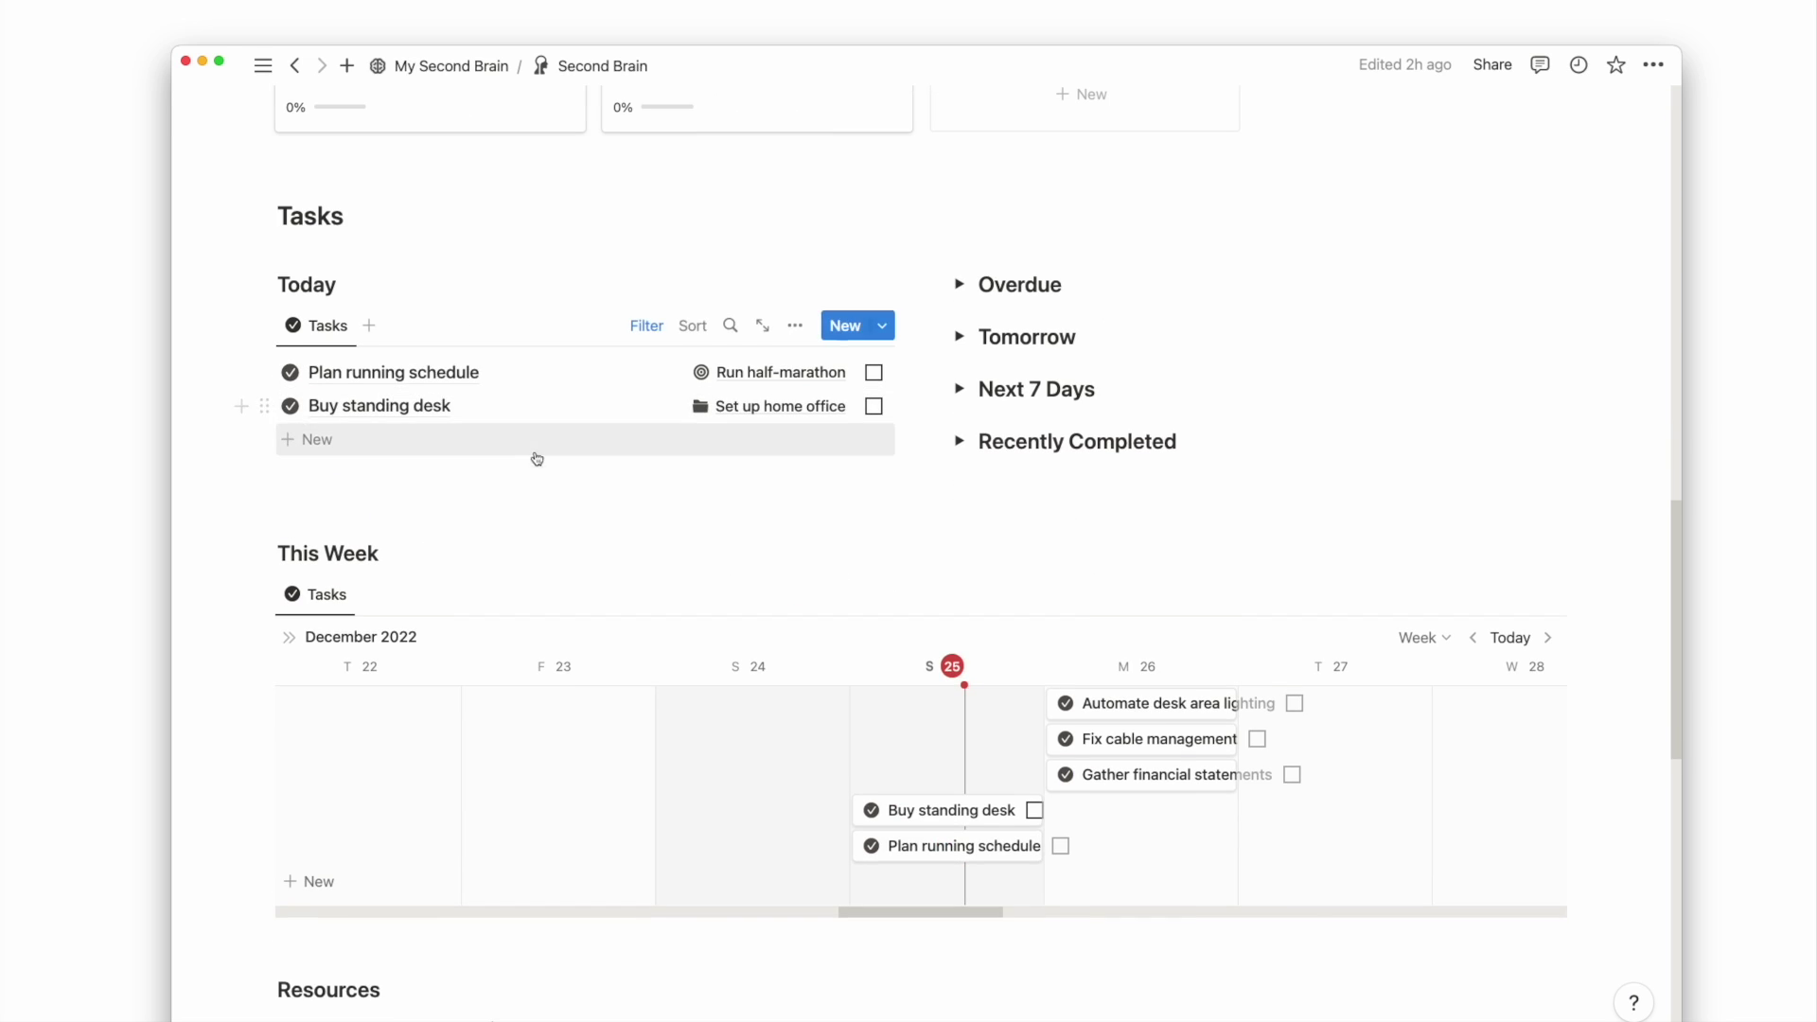
scroll(538, 465, down, 7)
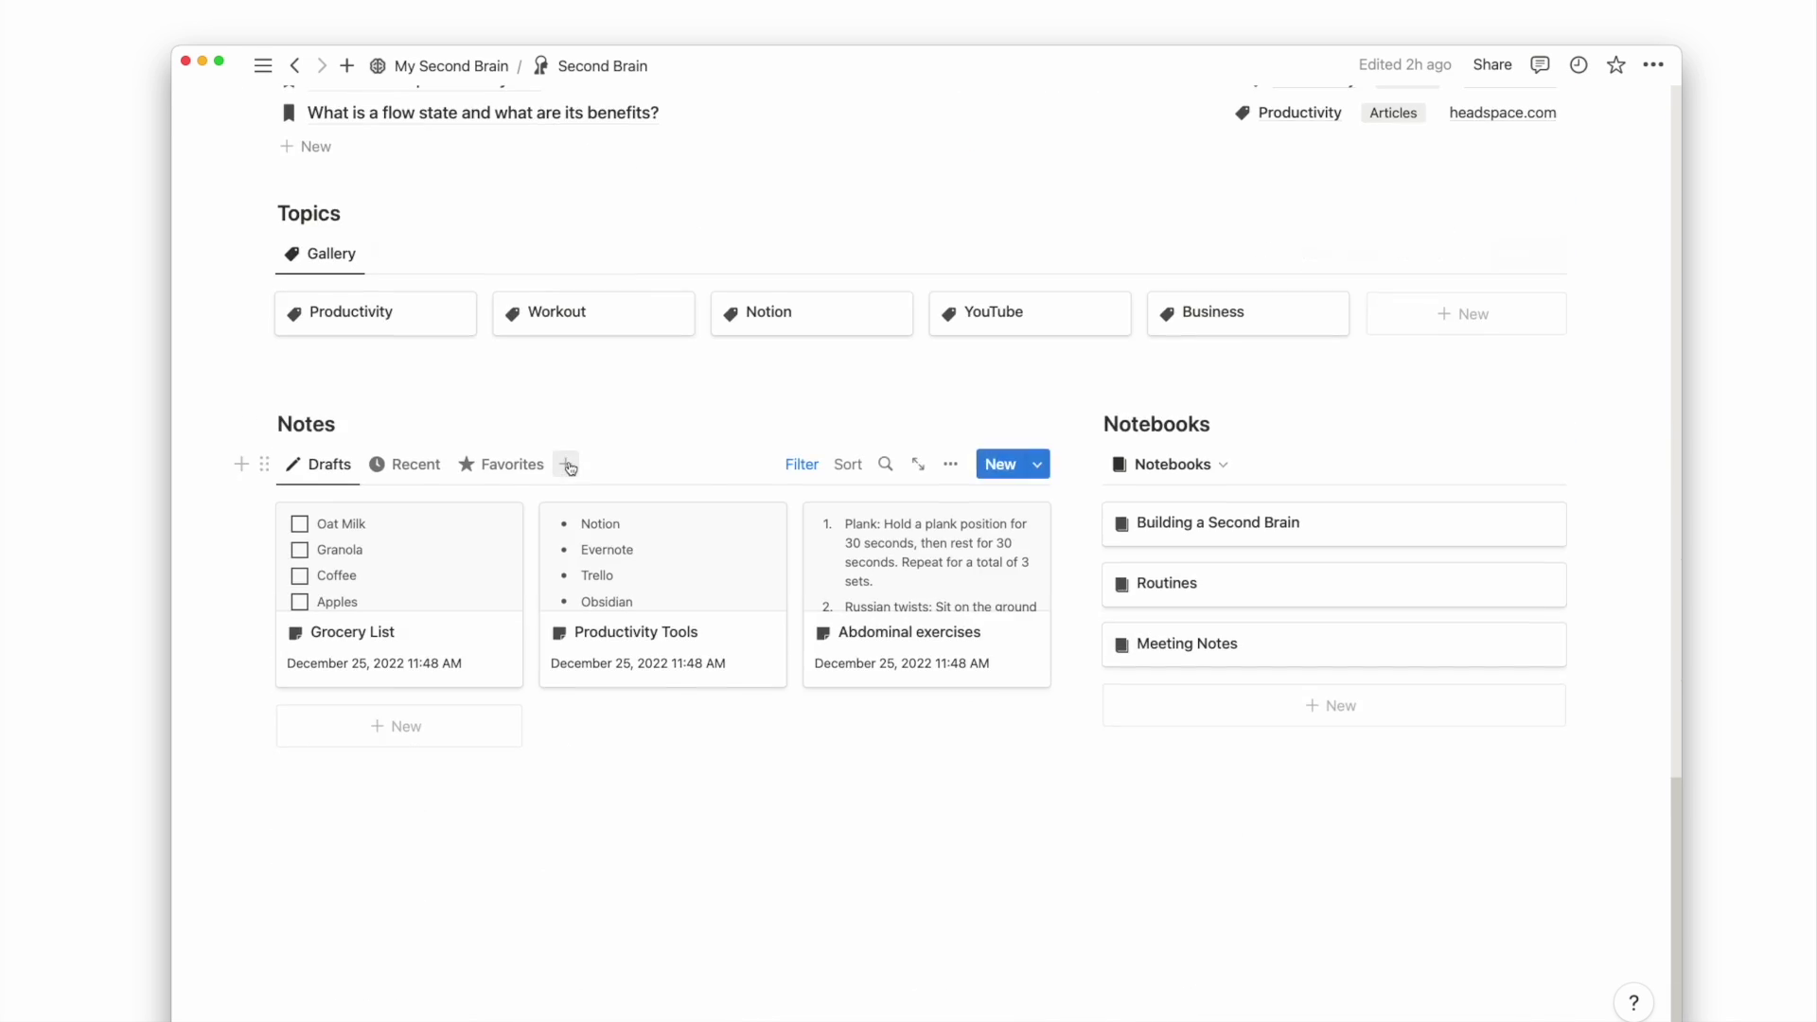
scroll(570, 460, up, 15)
scroll(570, 460, up, 15)
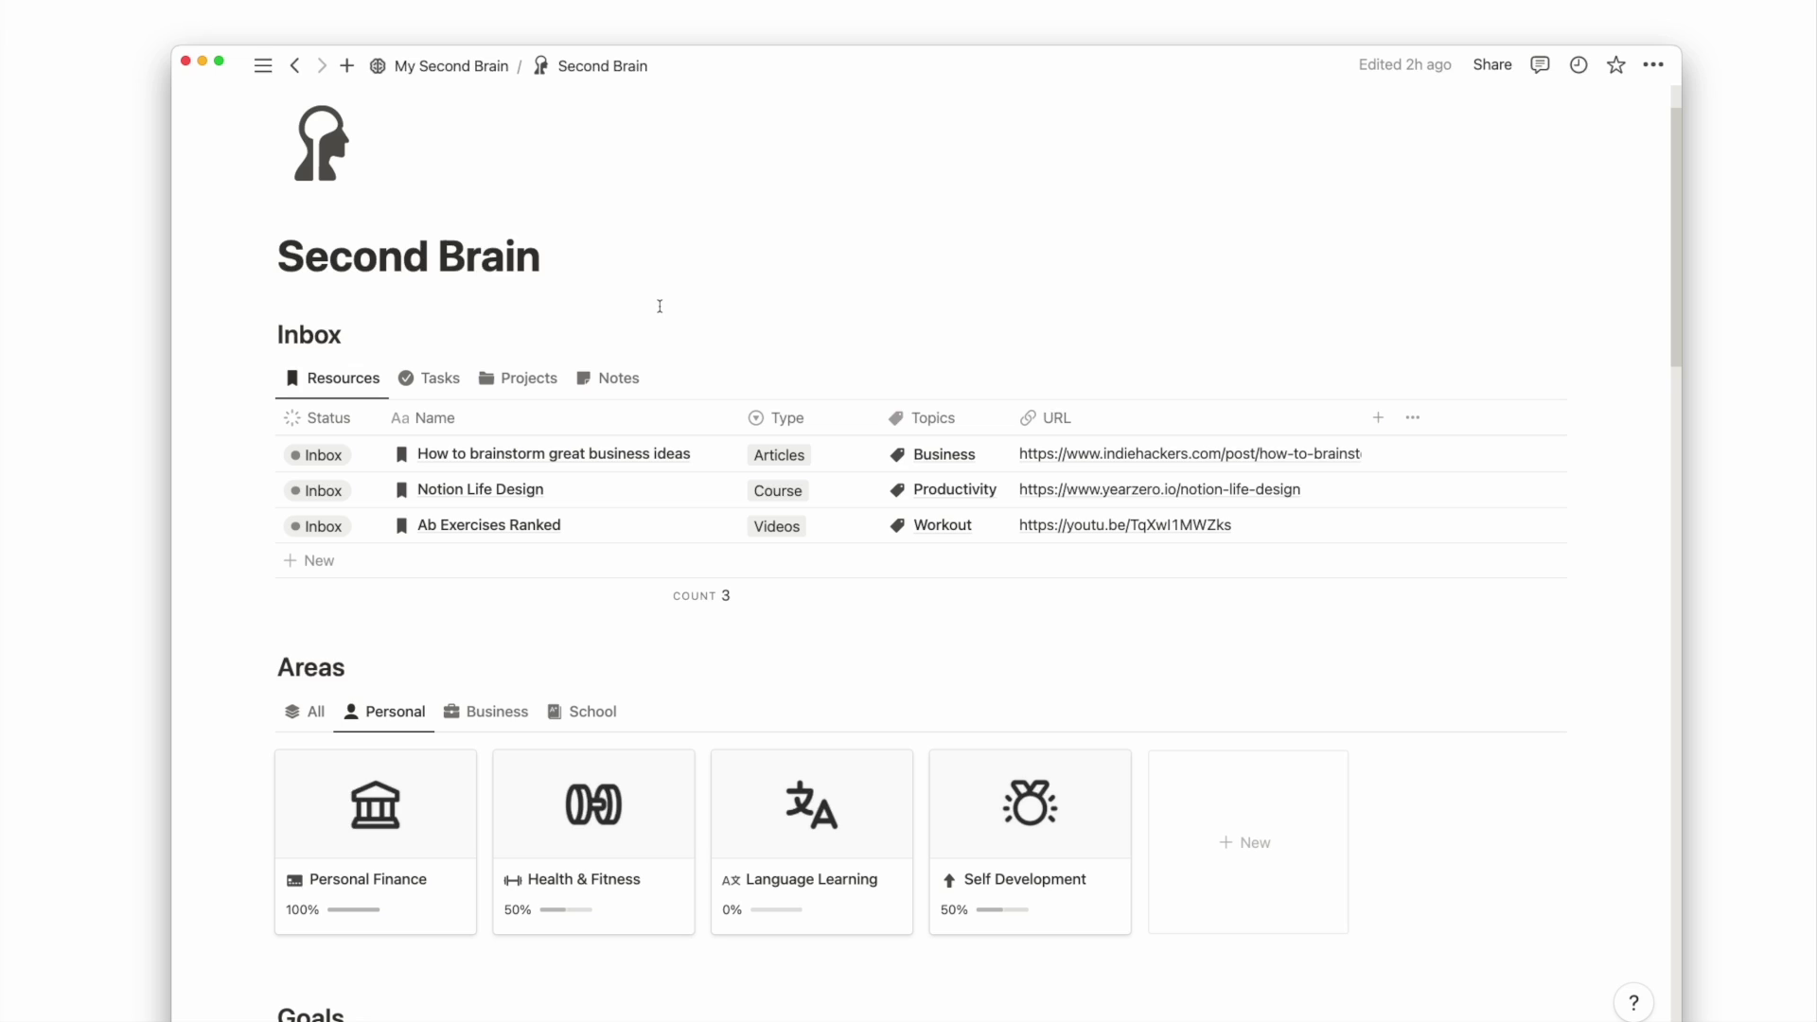
scroll(659, 306, up, 1)
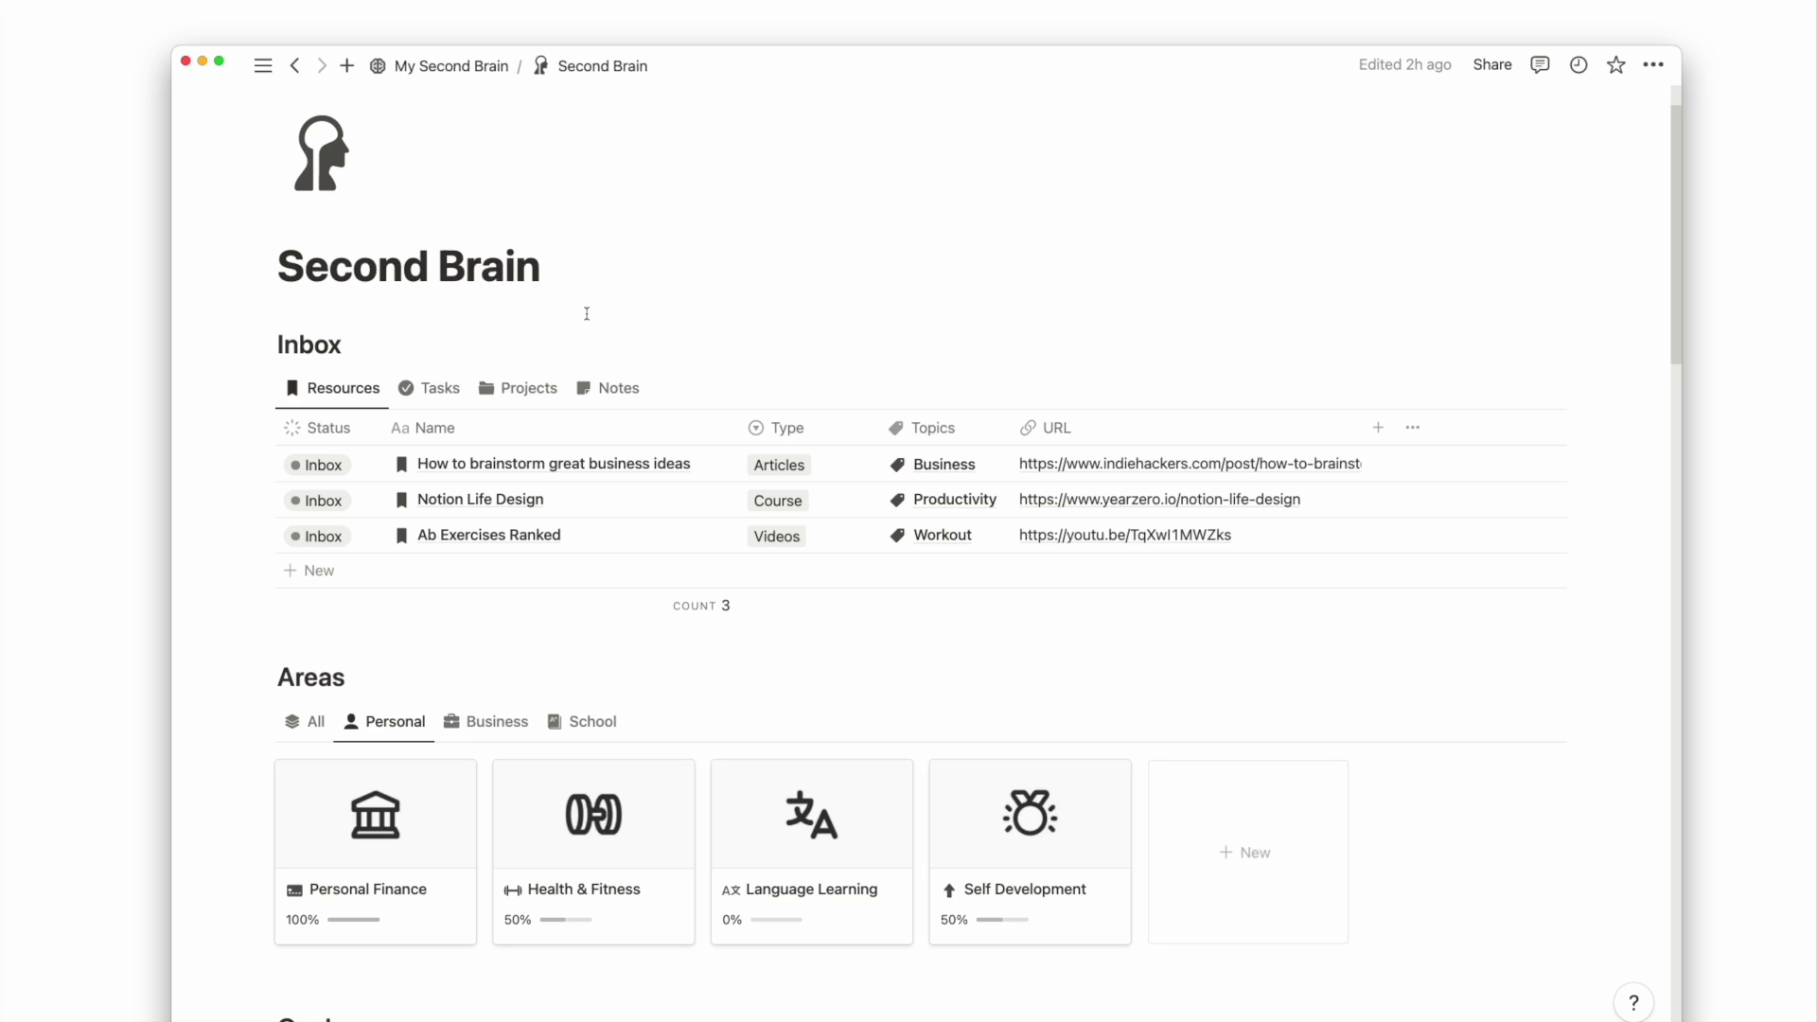
click(436, 390)
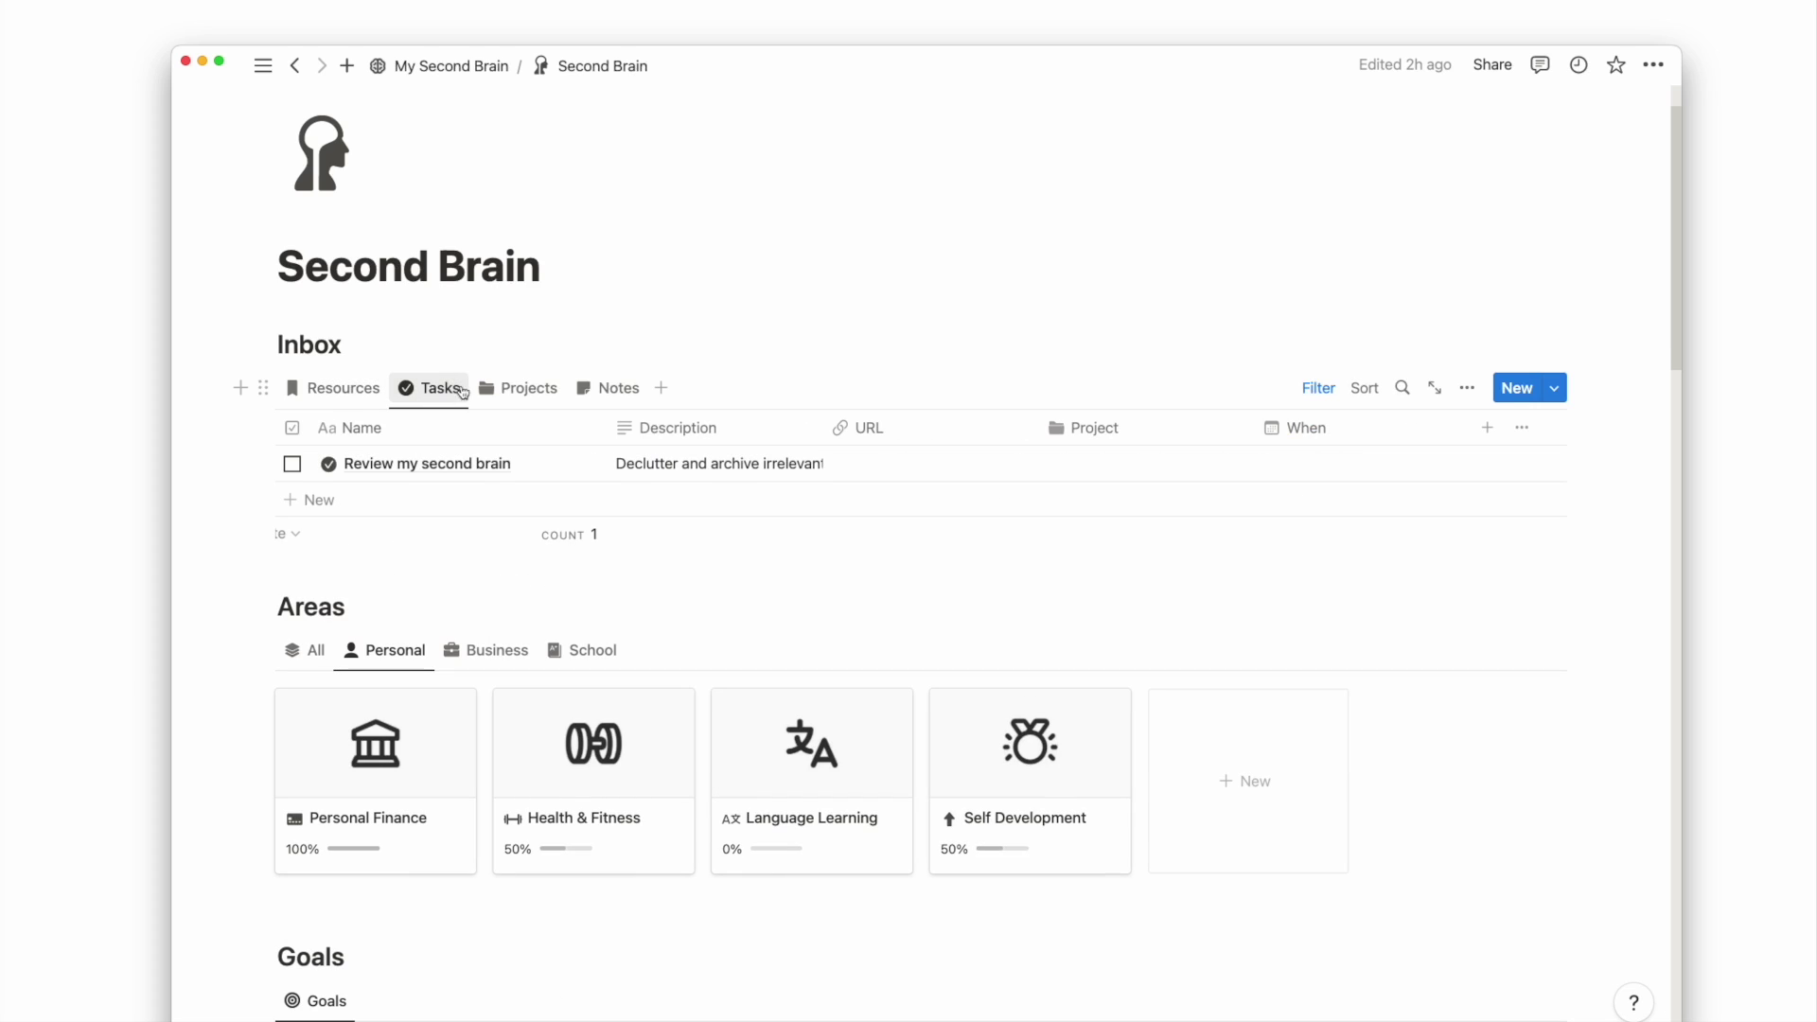
click(542, 398)
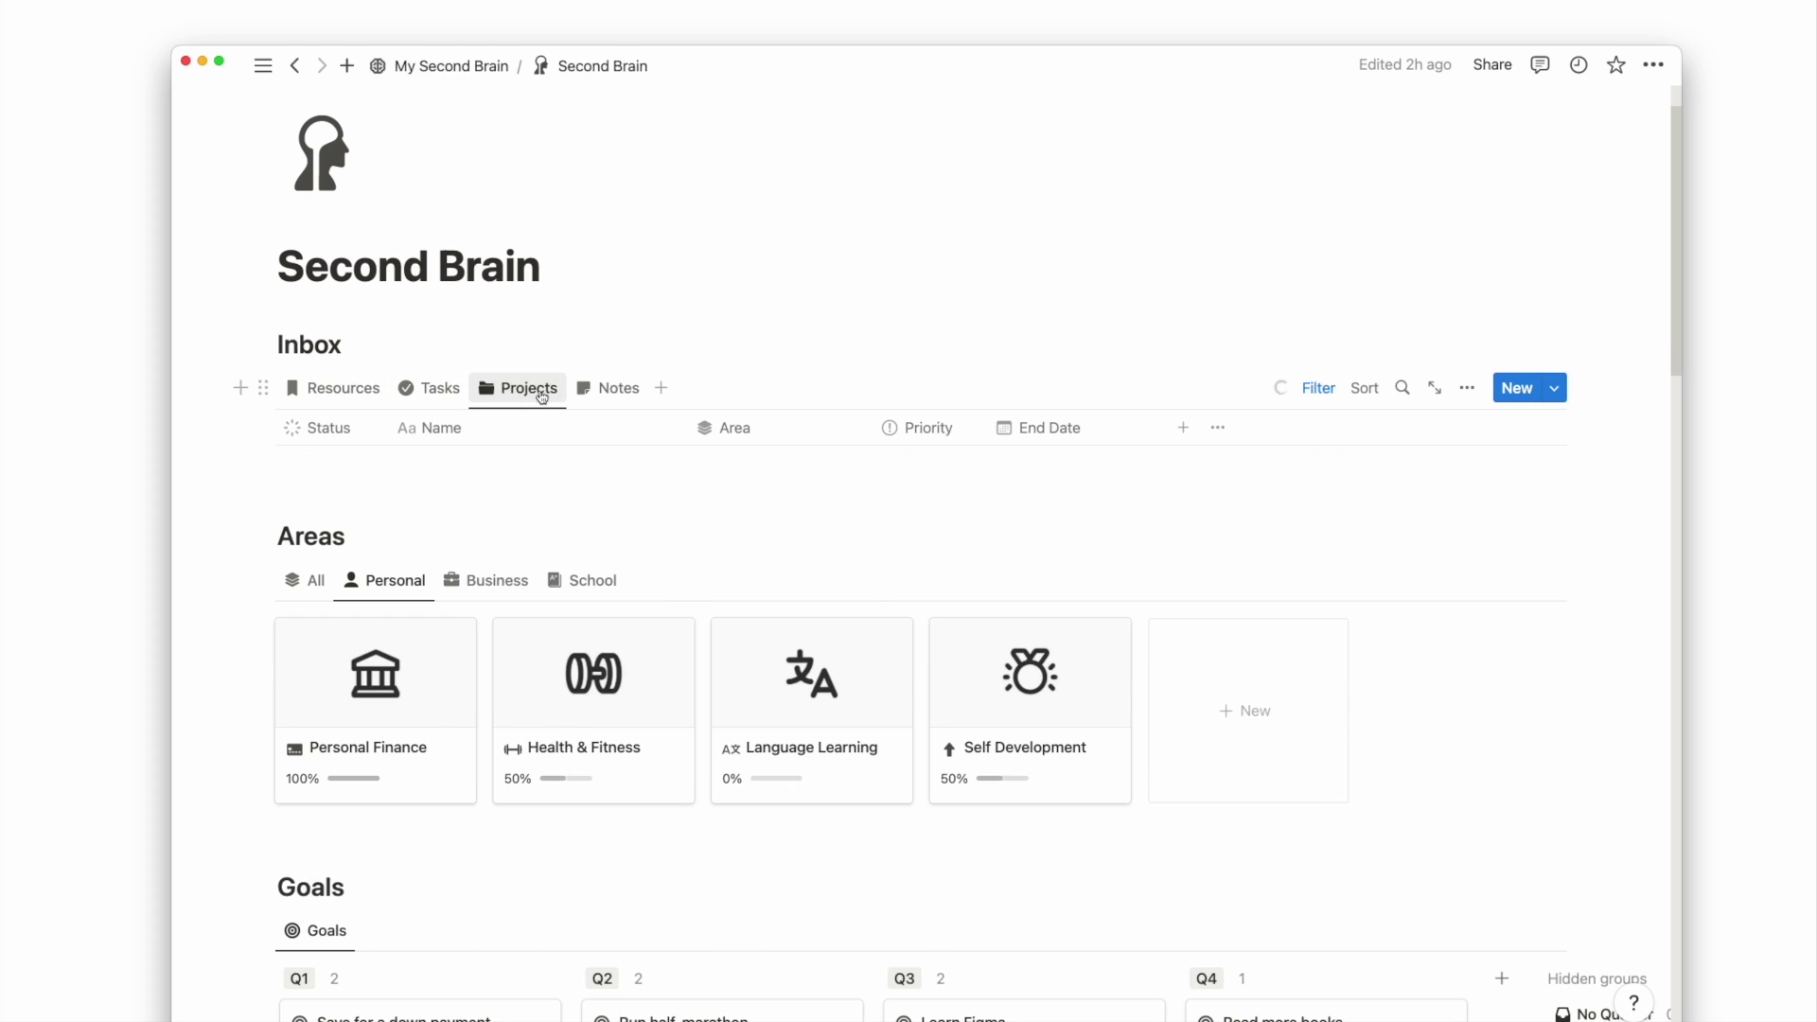
click(624, 401)
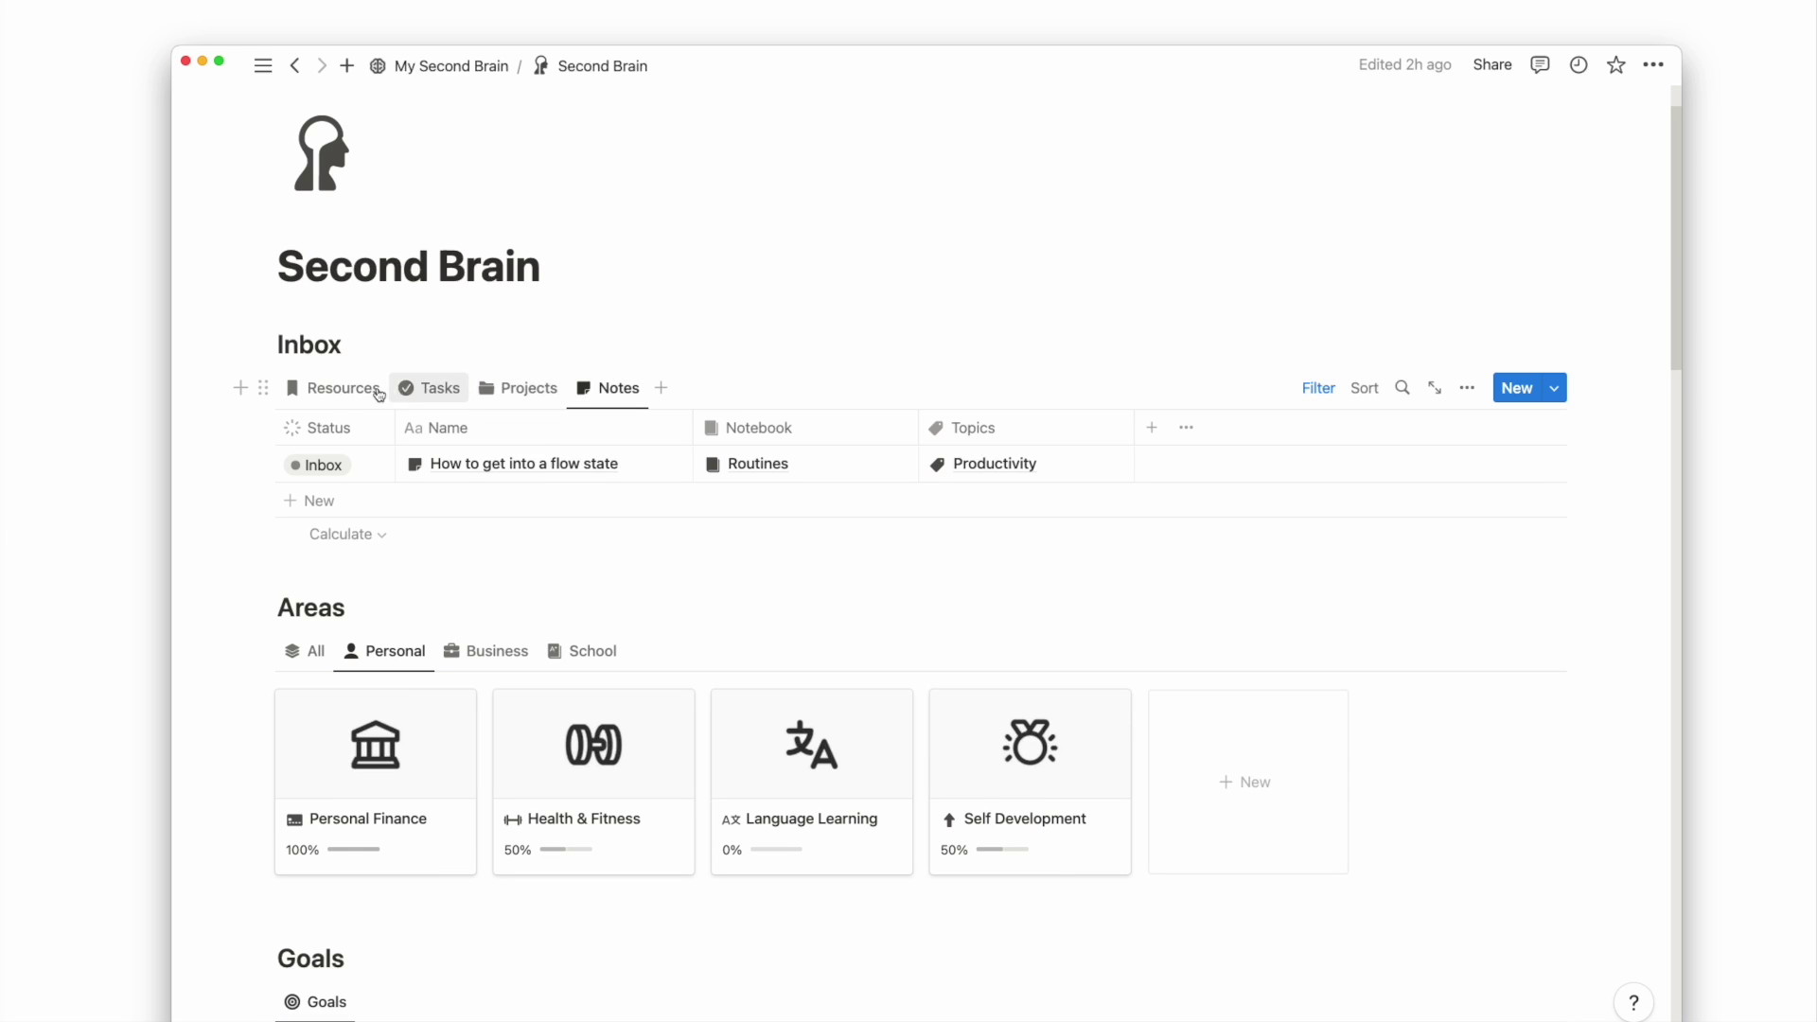
click(348, 392)
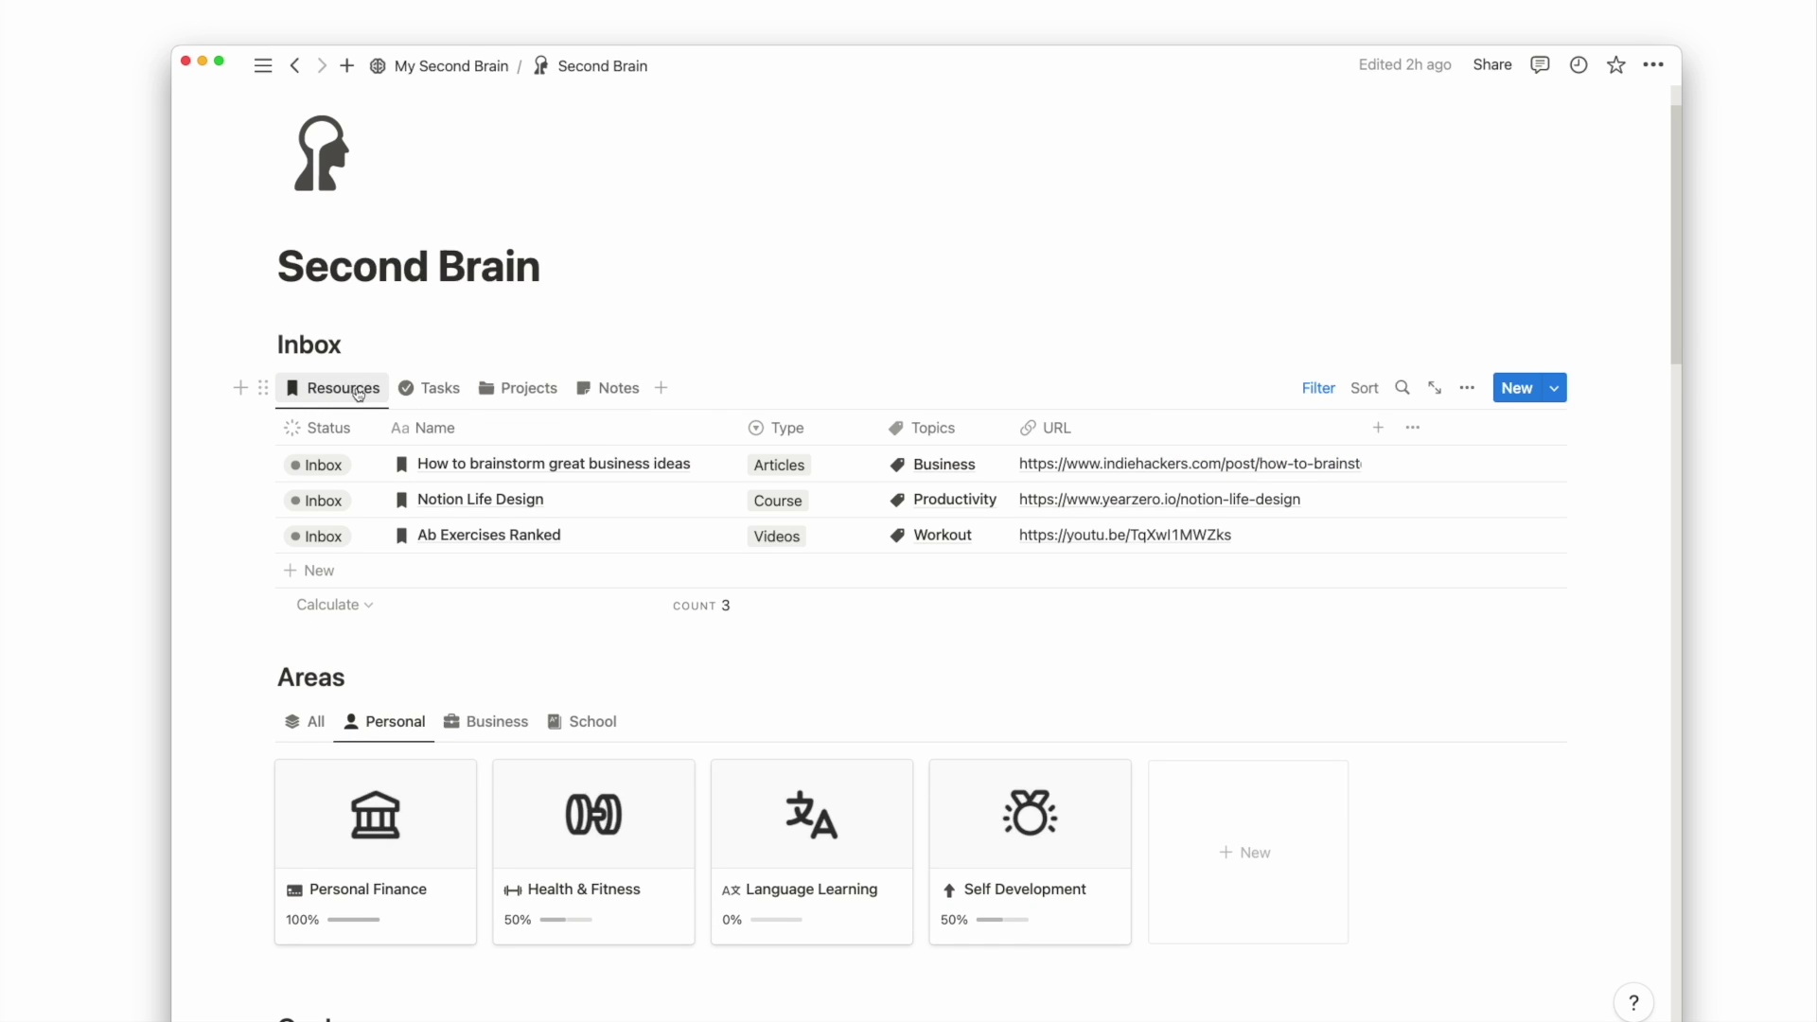
click(440, 390)
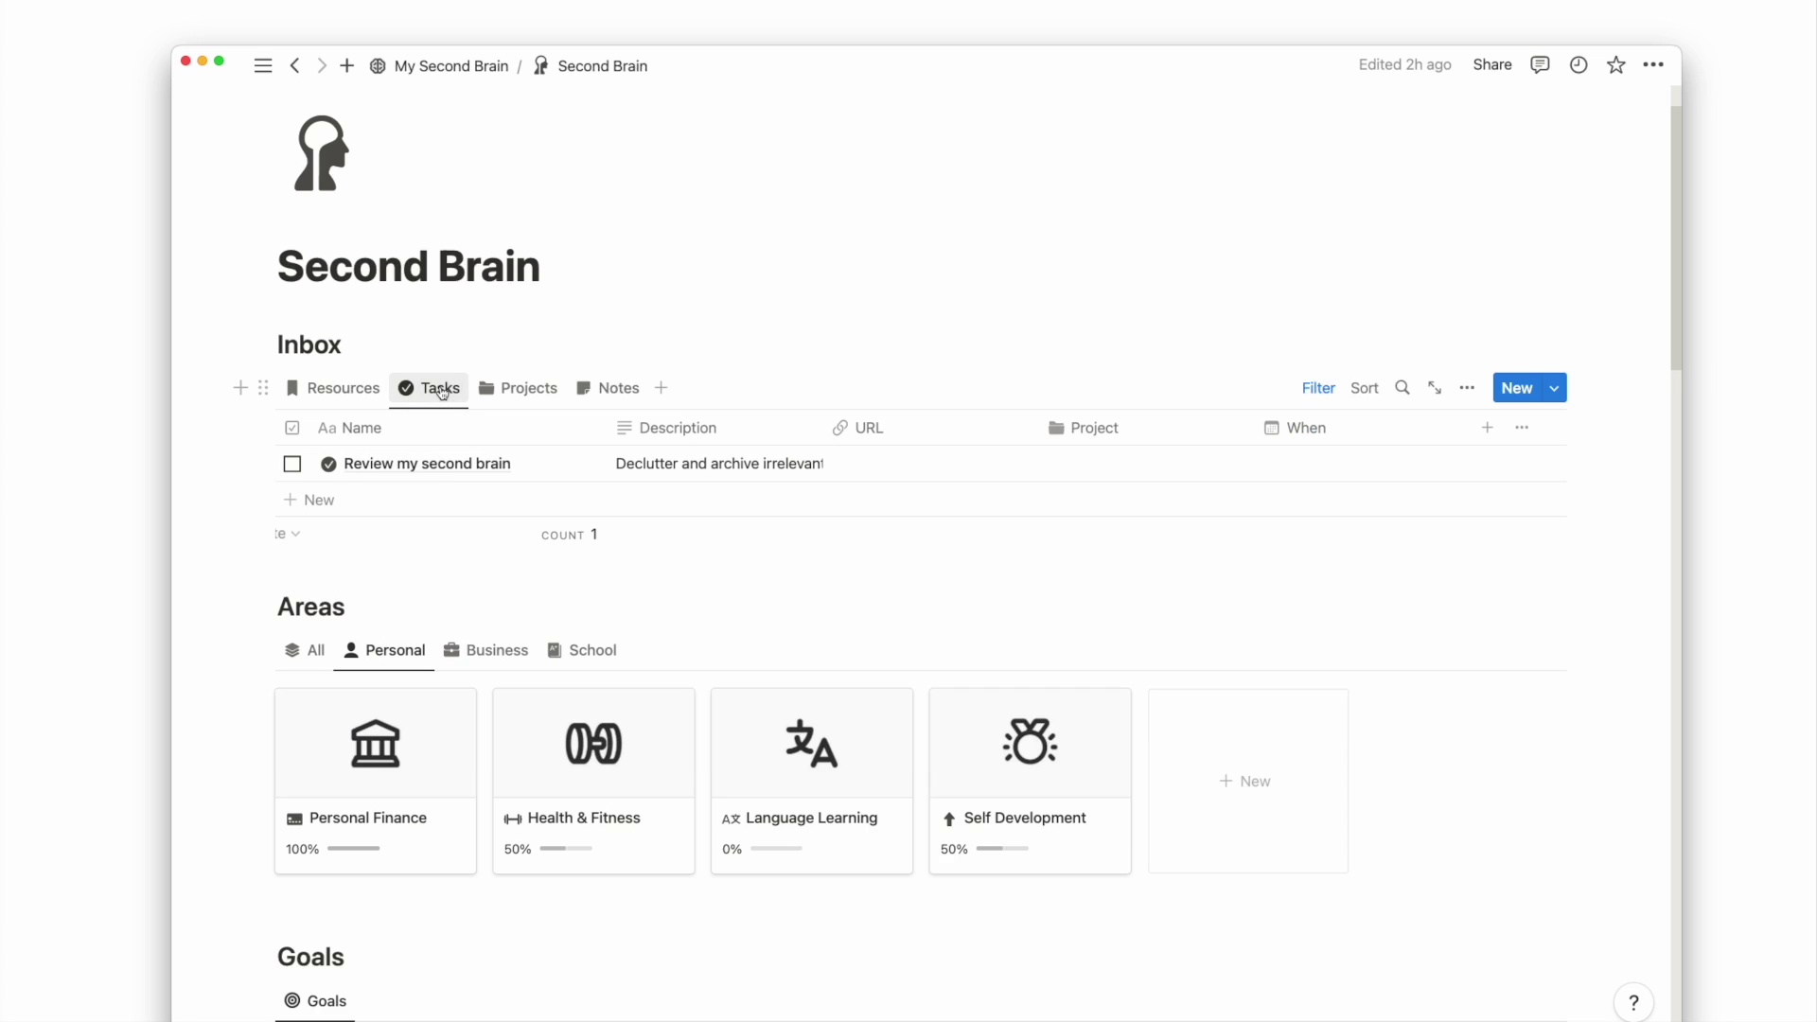
Step: Add a 'Clean my desk' task to the Inbox, then return to Resources
click(313, 500)
text(Clean my desk)
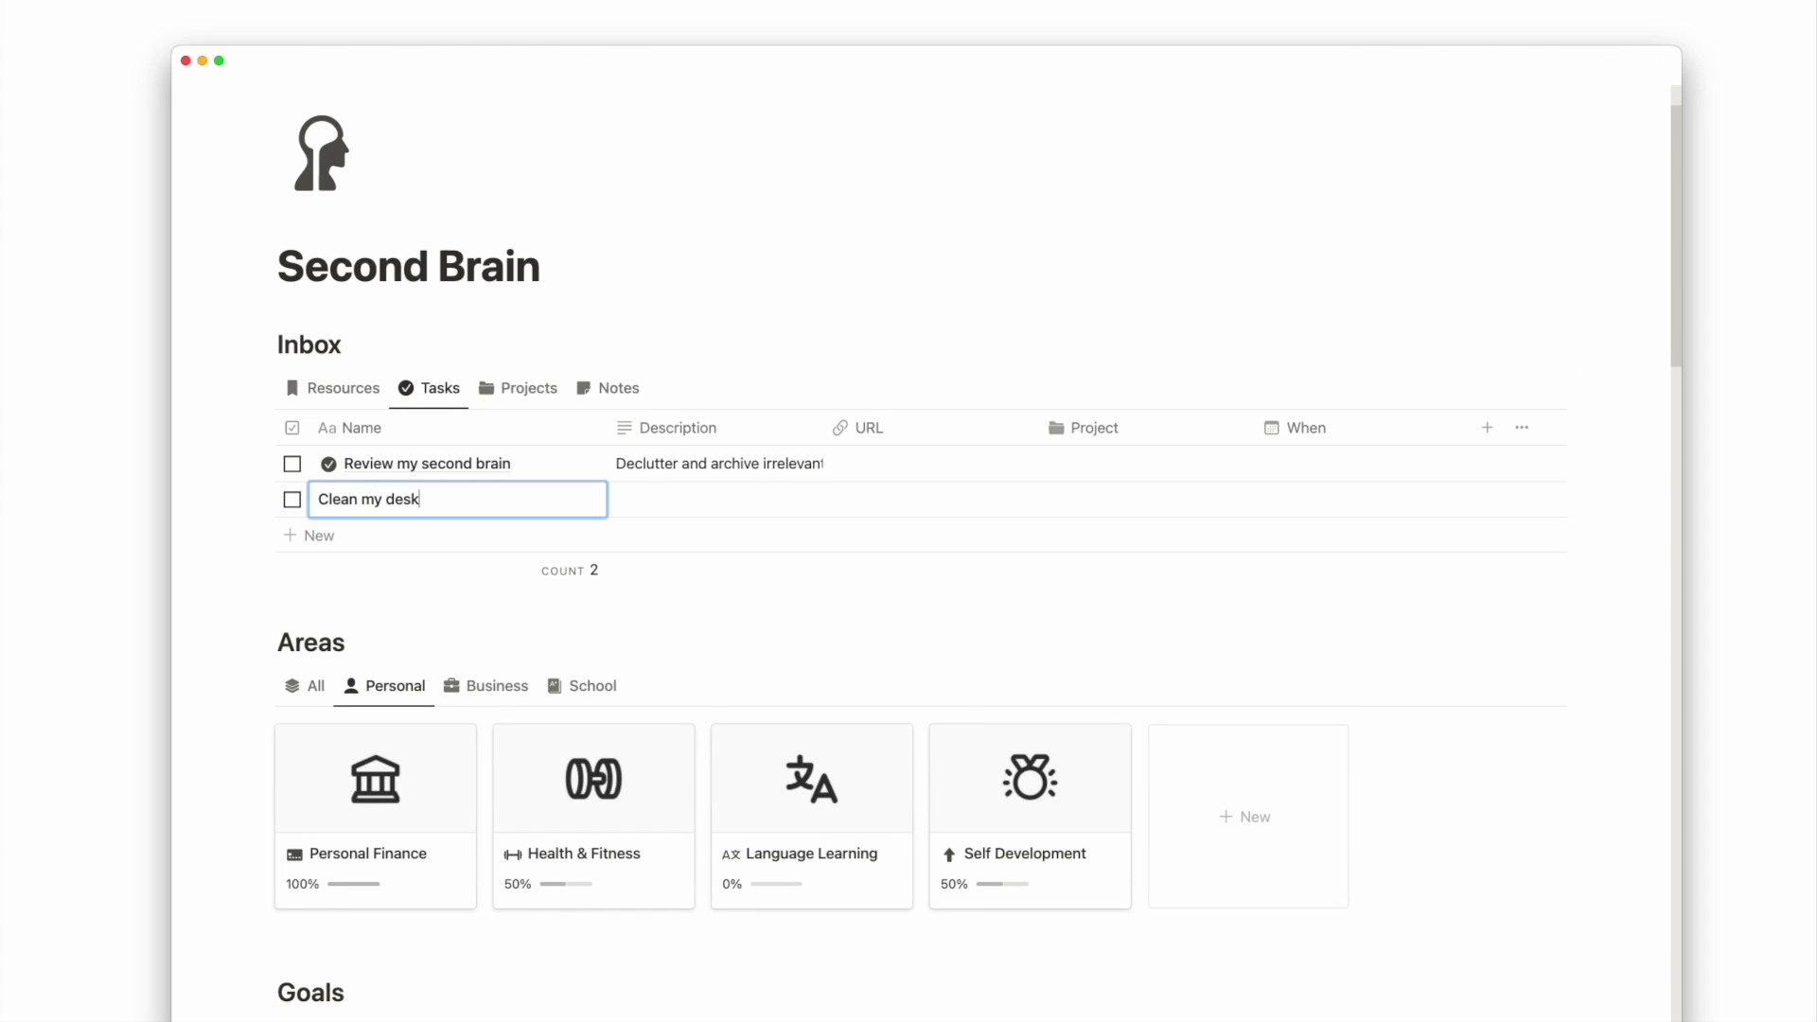
click(562, 305)
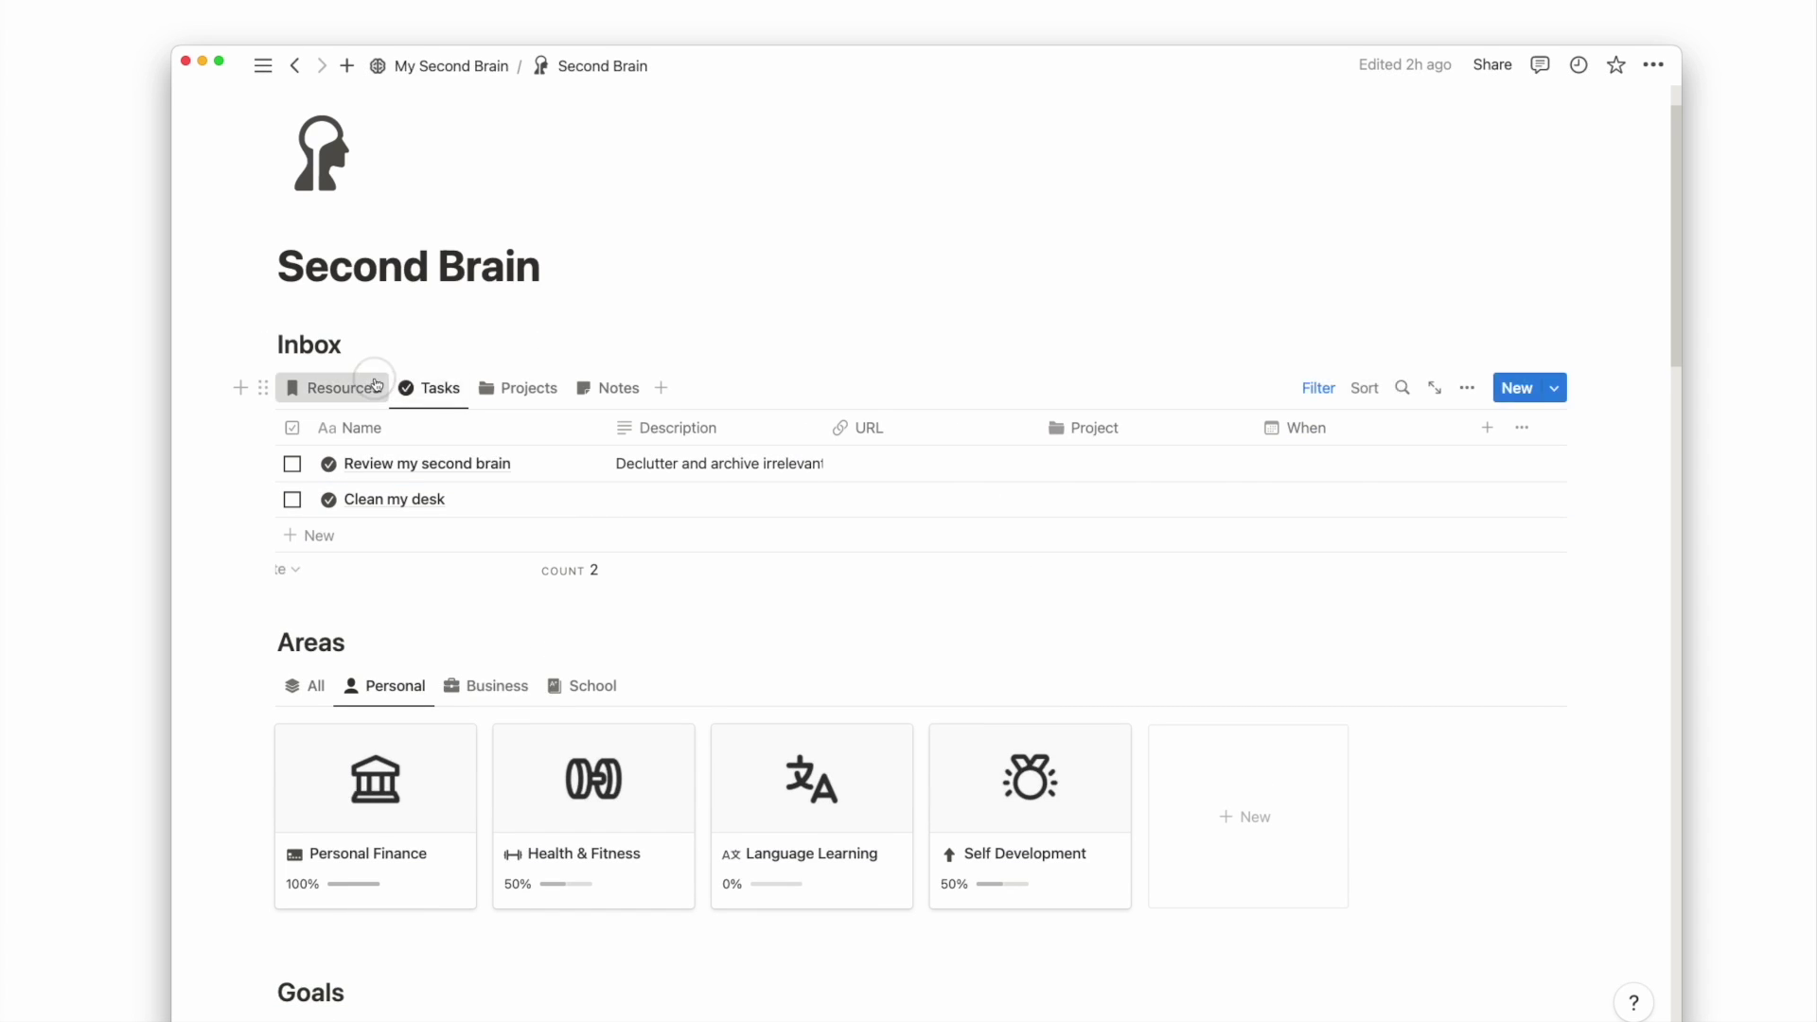
click(343, 388)
Step: Filter Areas by All, Personal and Business, settle on Personal, and preview Personal Finance
scroll(405, 620, down, 3)
scroll(408, 628, down, 1)
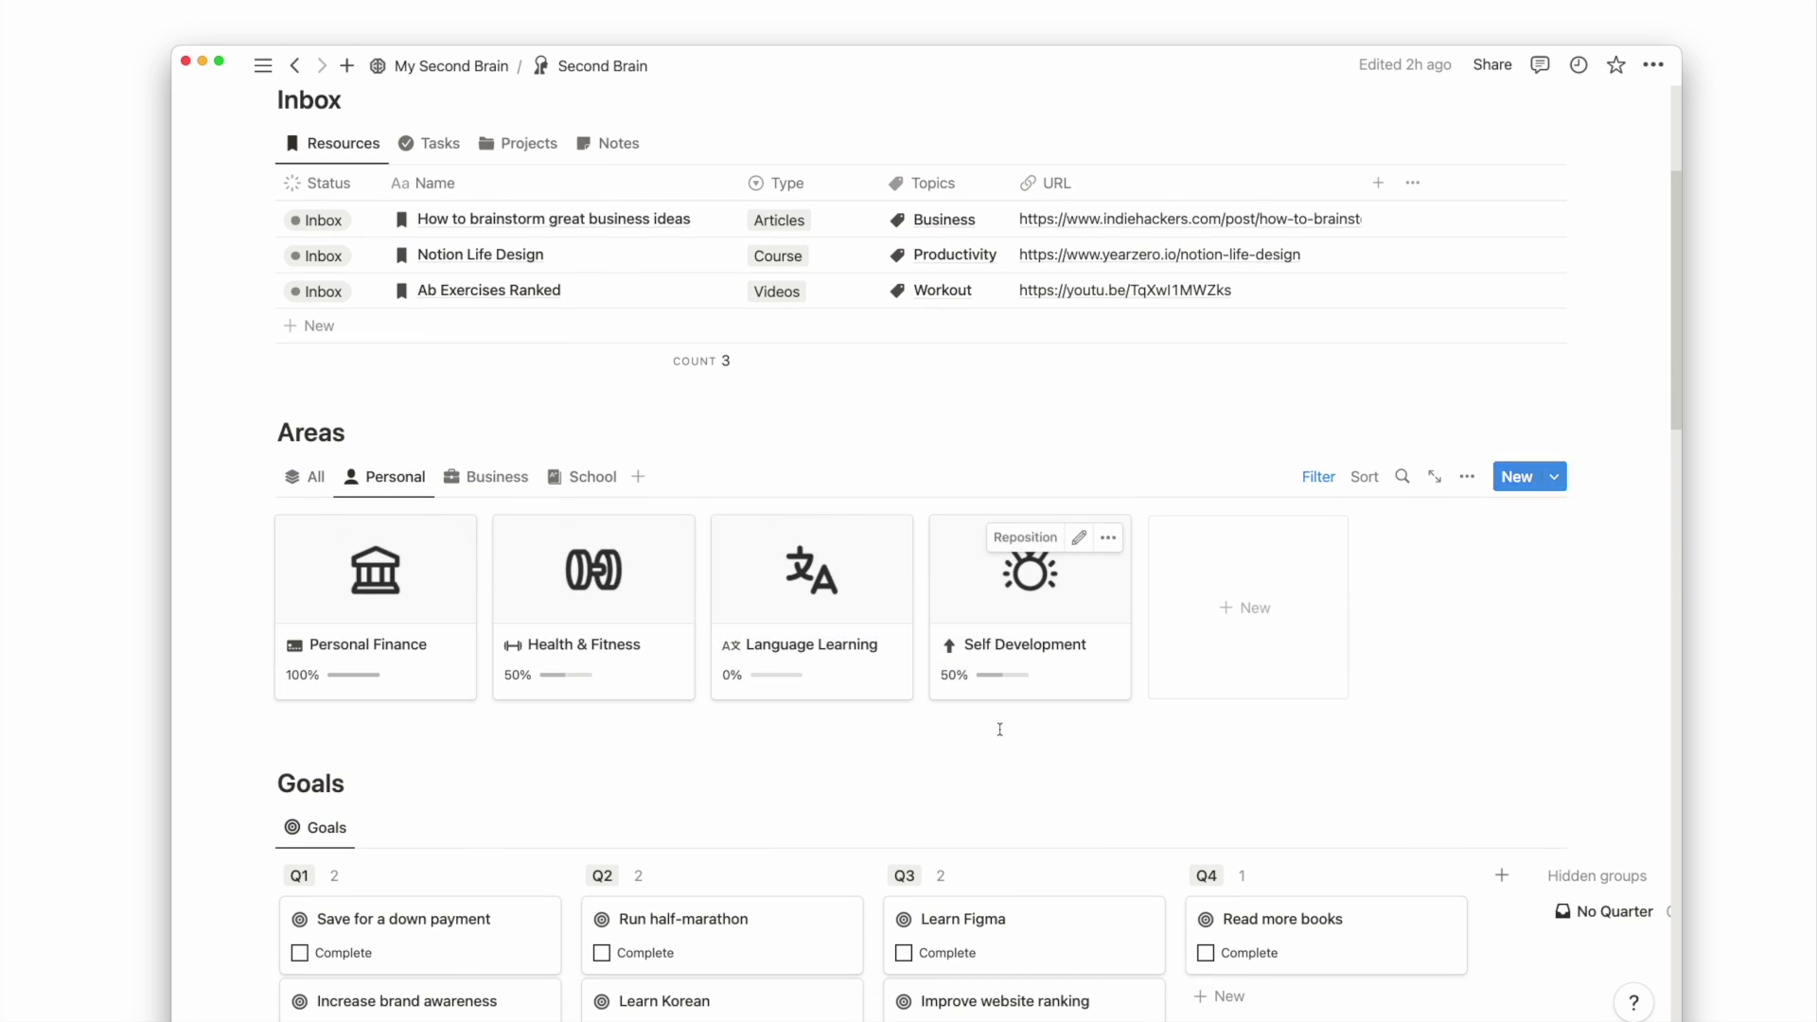
click(322, 476)
click(388, 476)
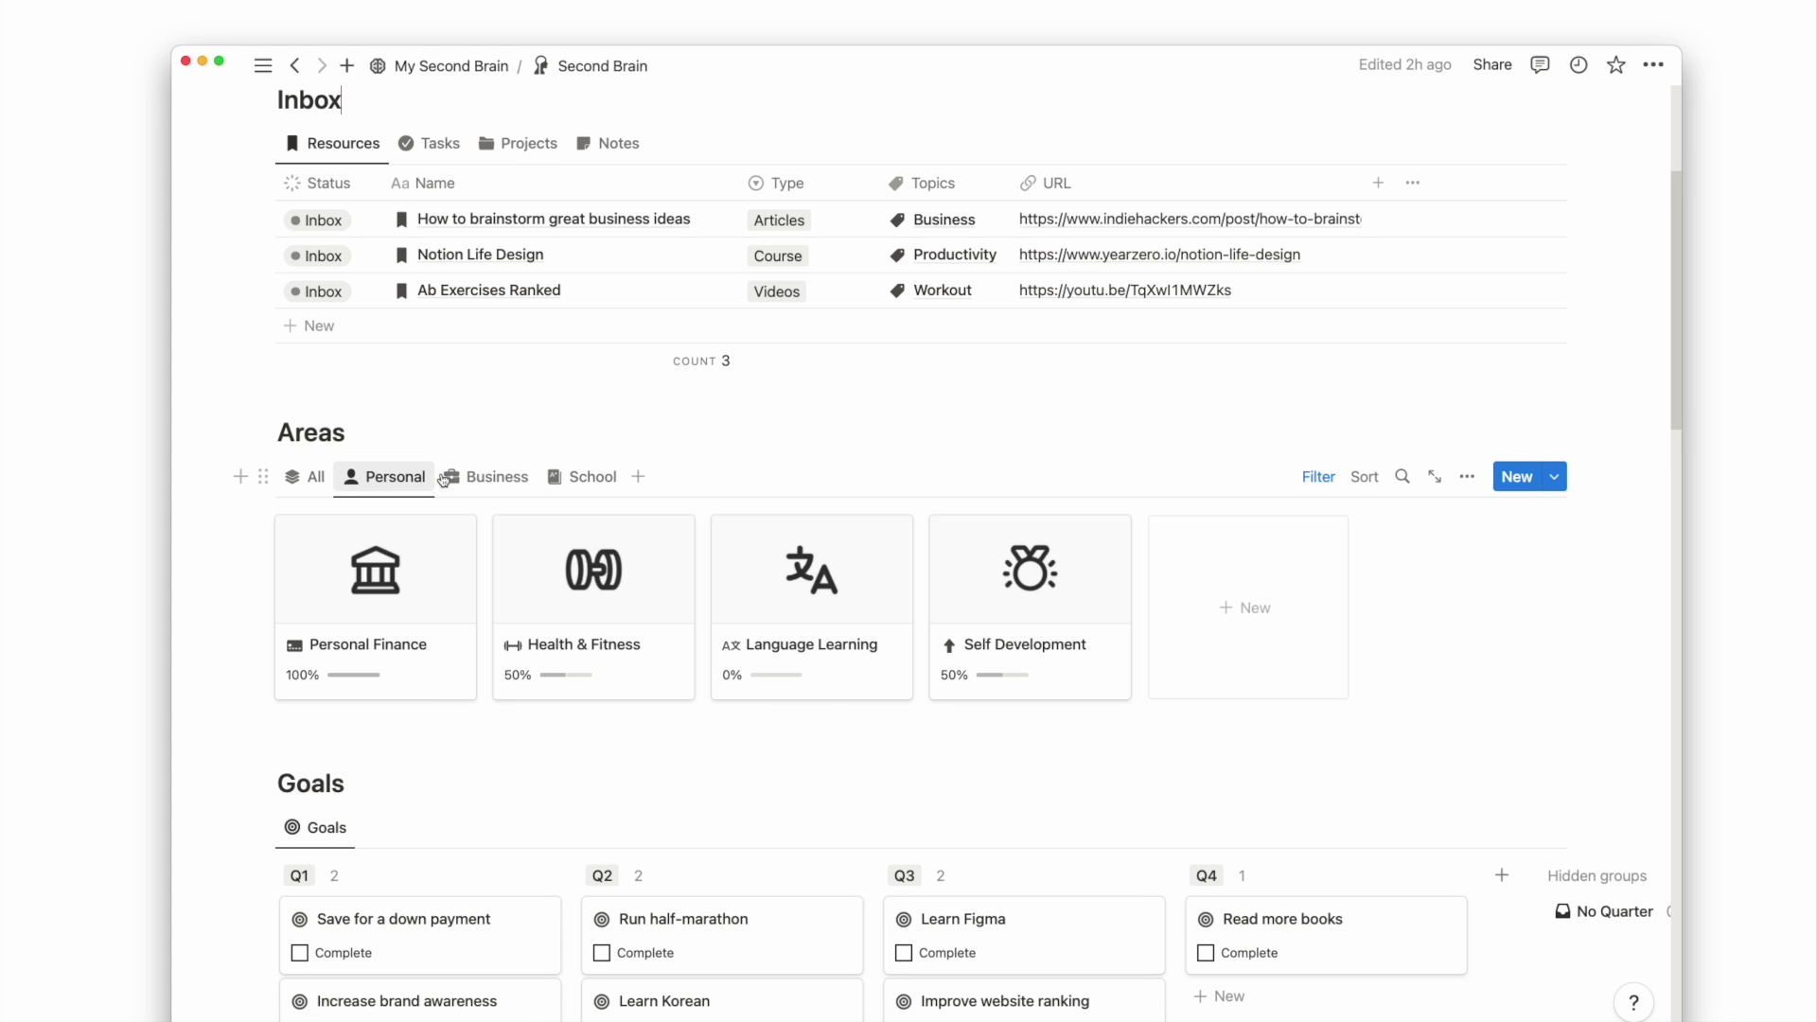
click(488, 479)
click(431, 478)
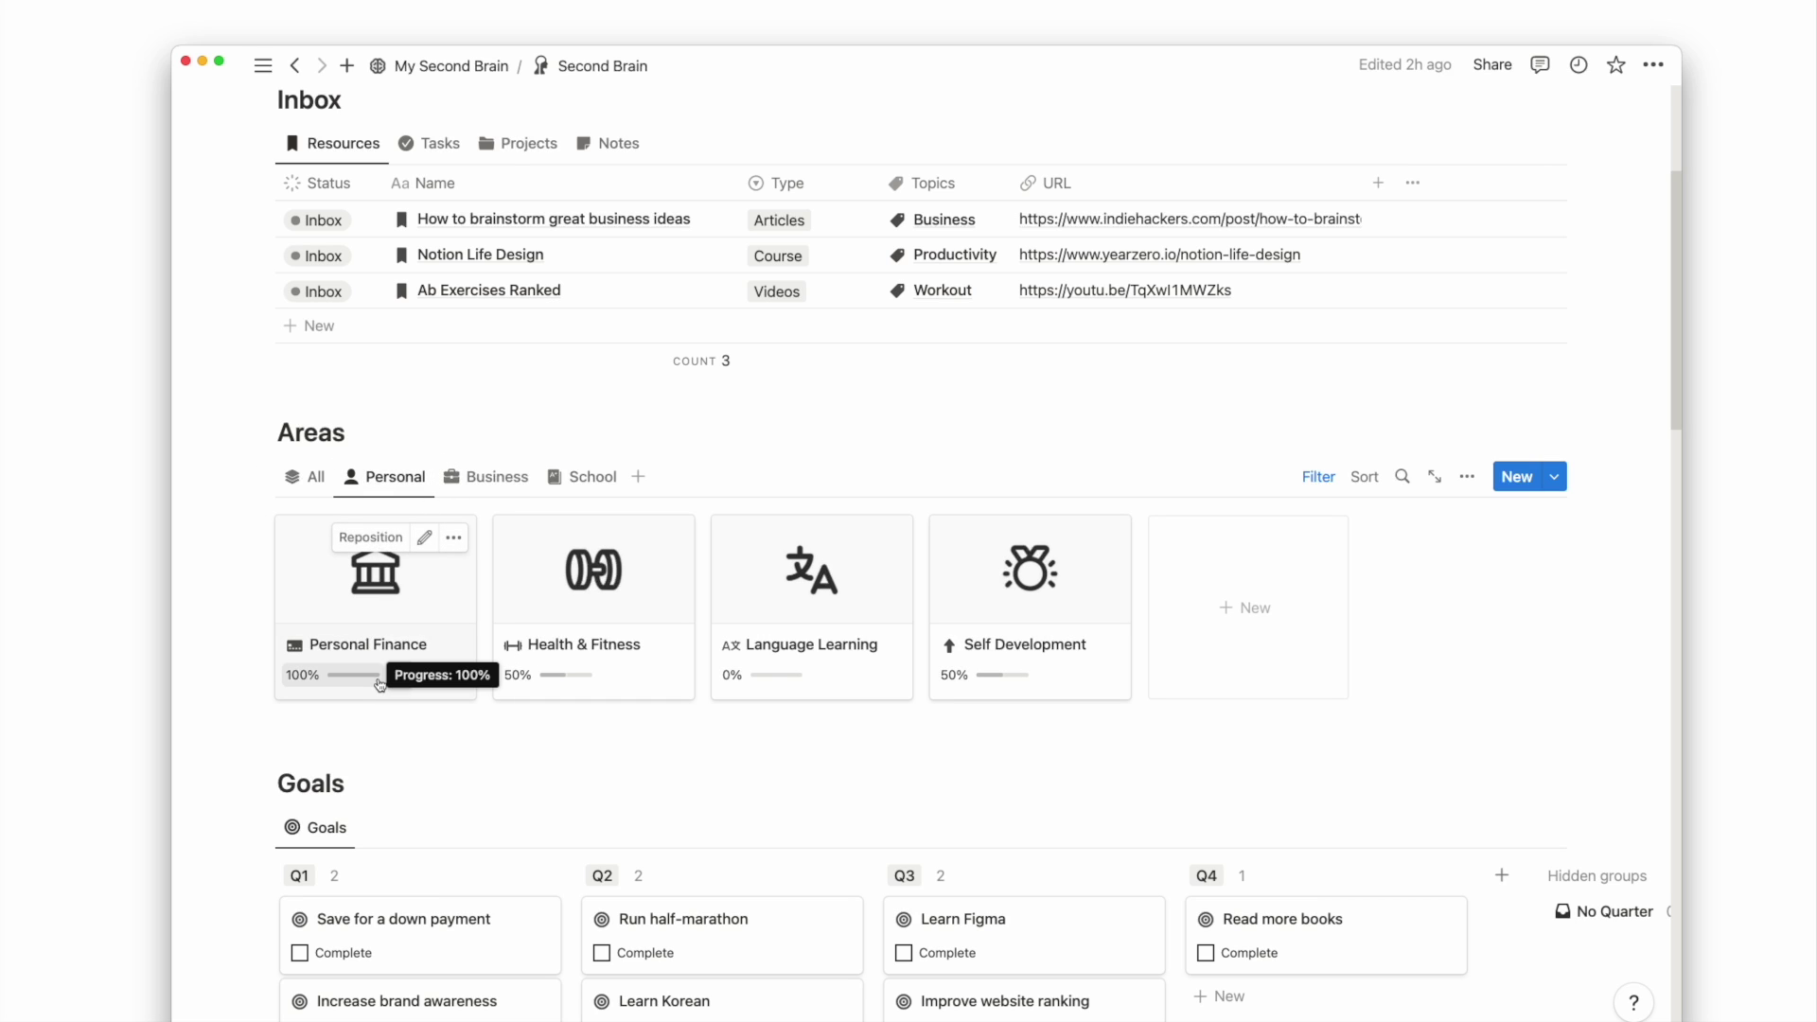
click(438, 645)
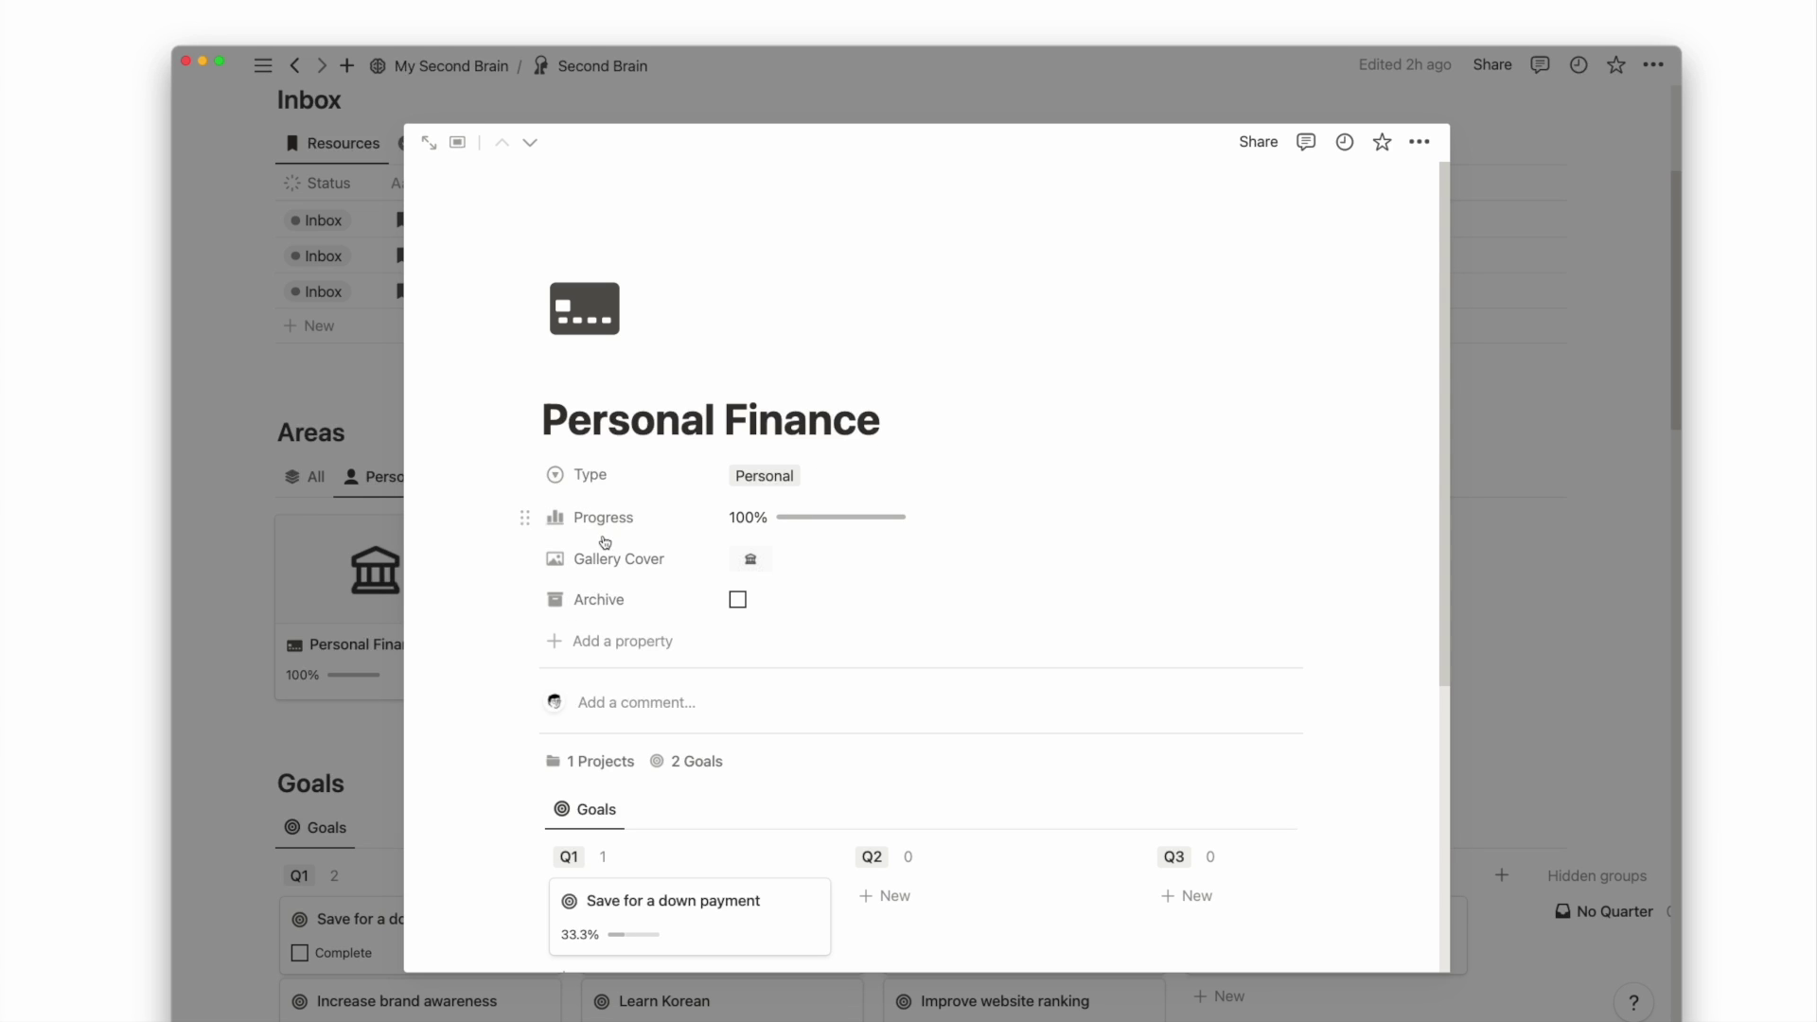
click(242, 585)
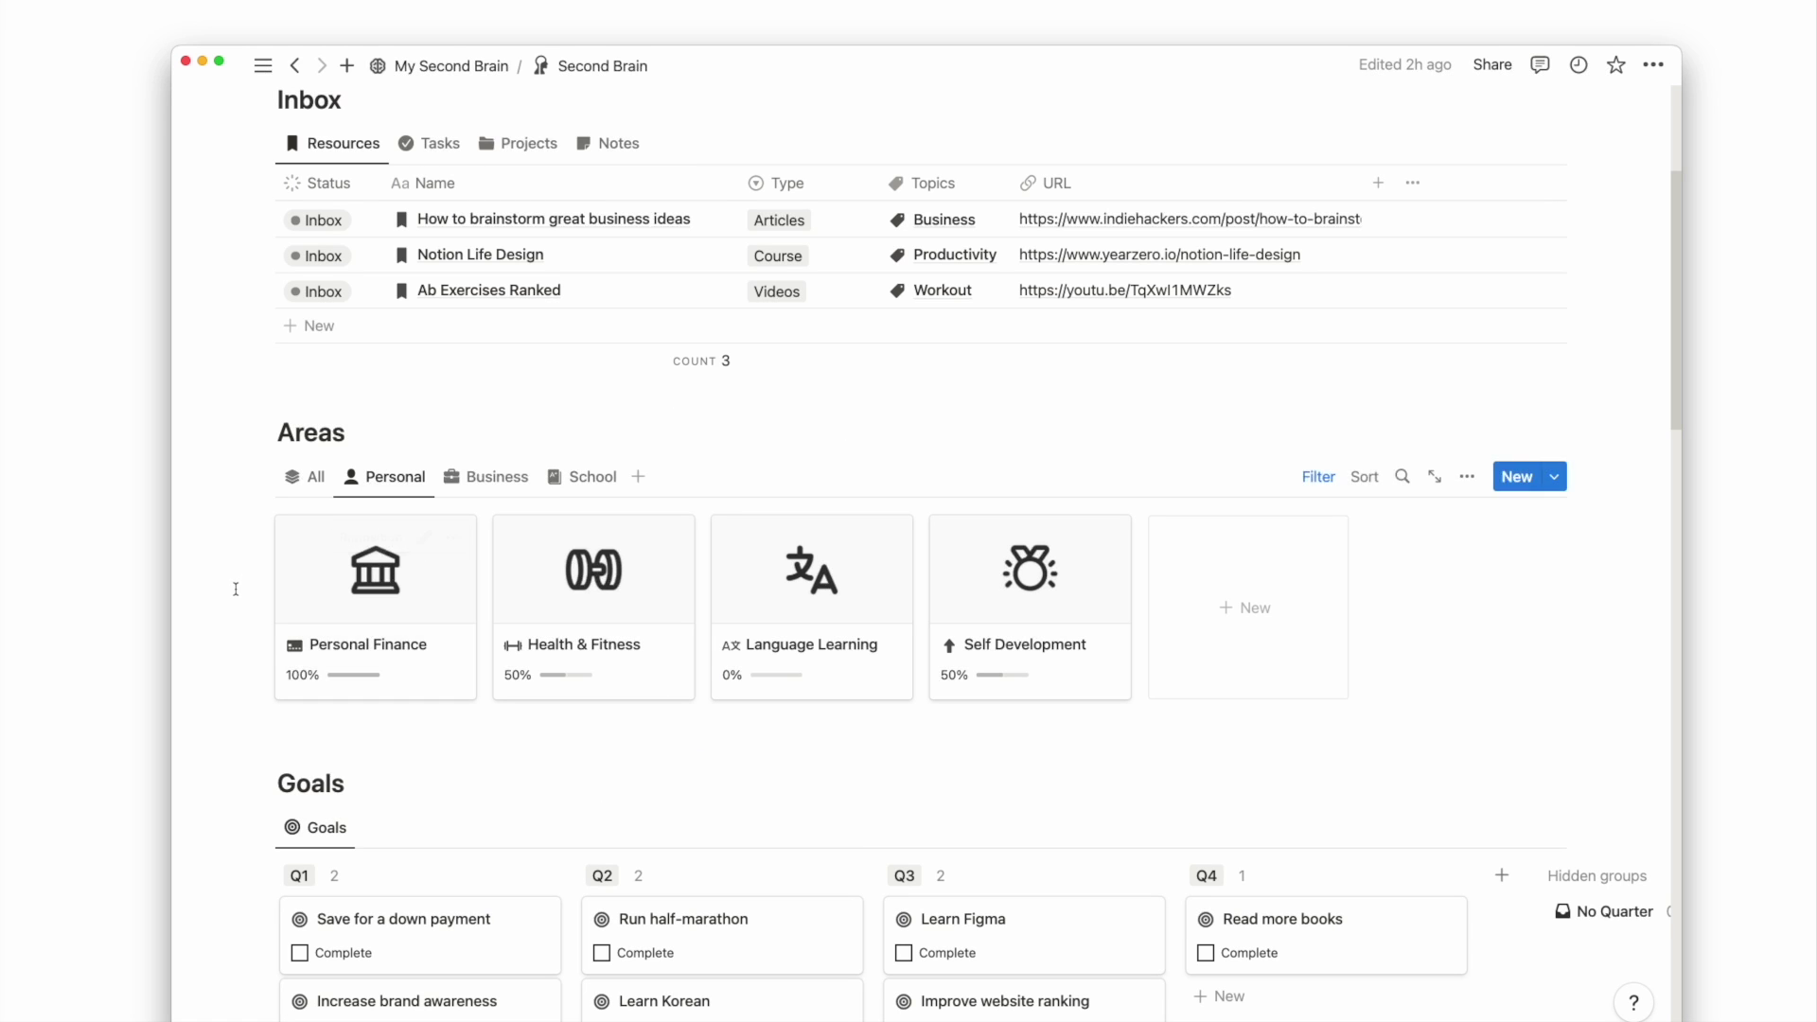
scroll(236, 589, down, 5)
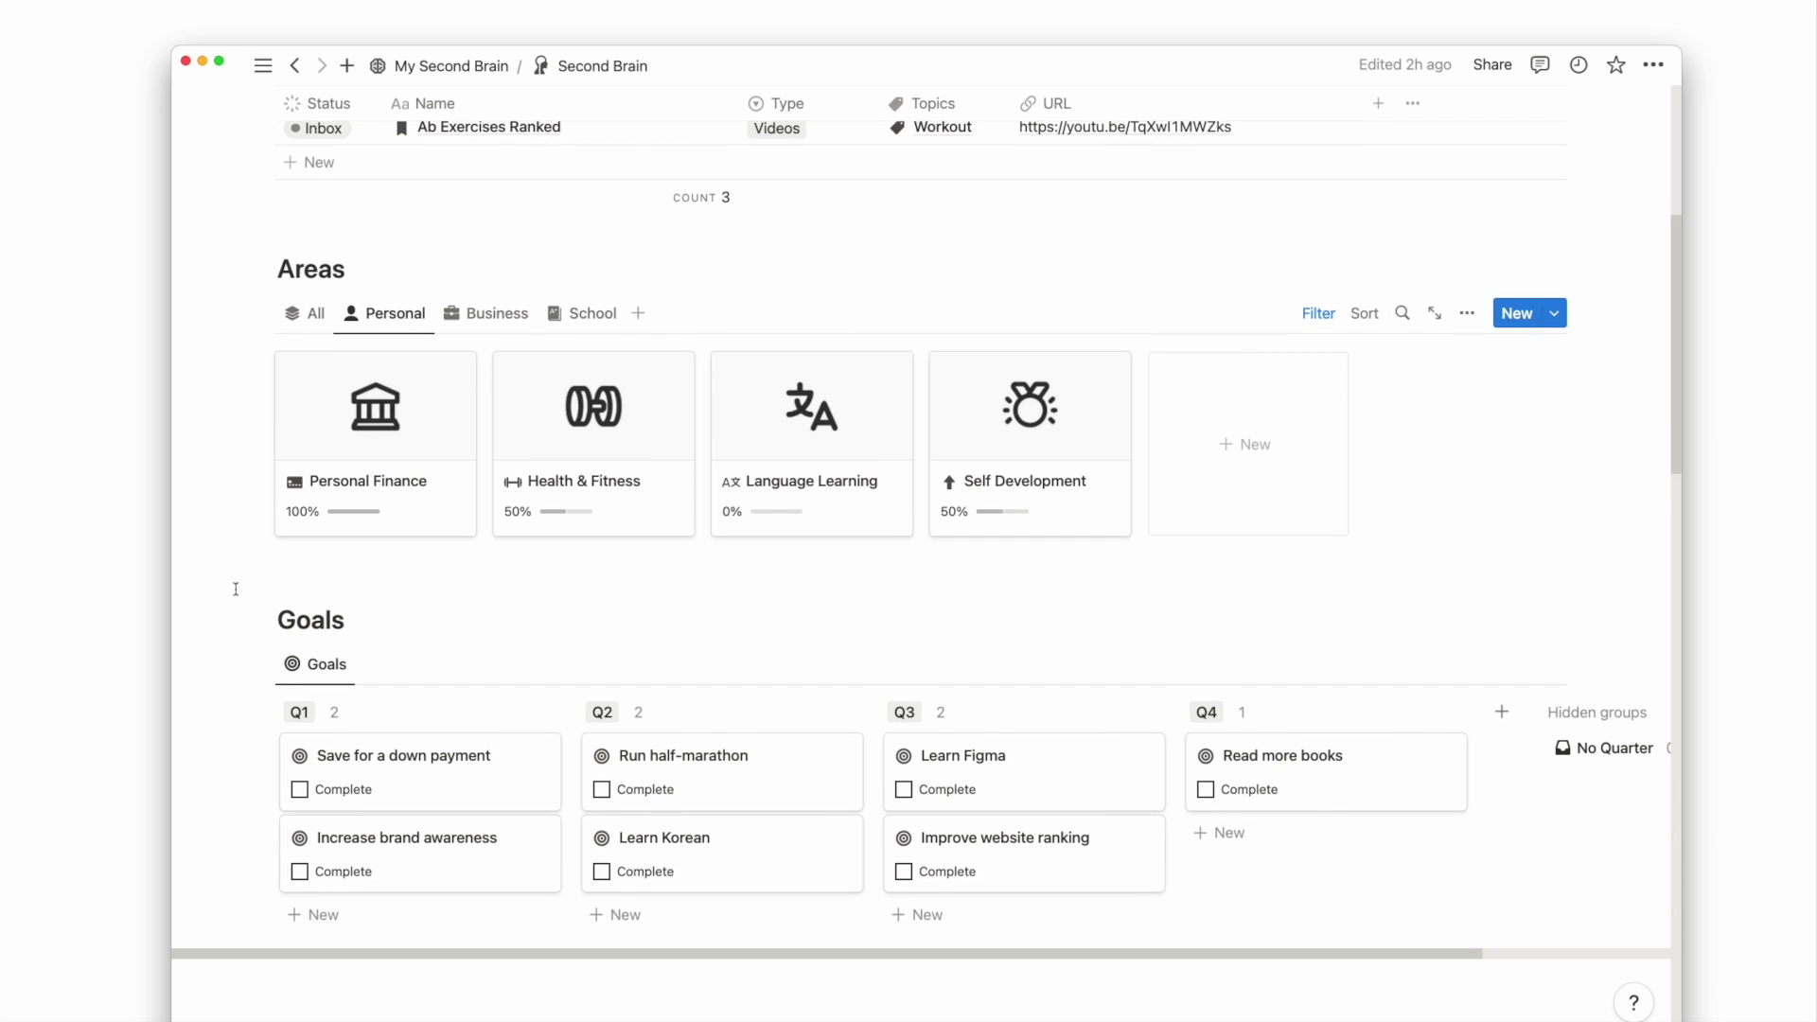
scroll(236, 589, down, 2)
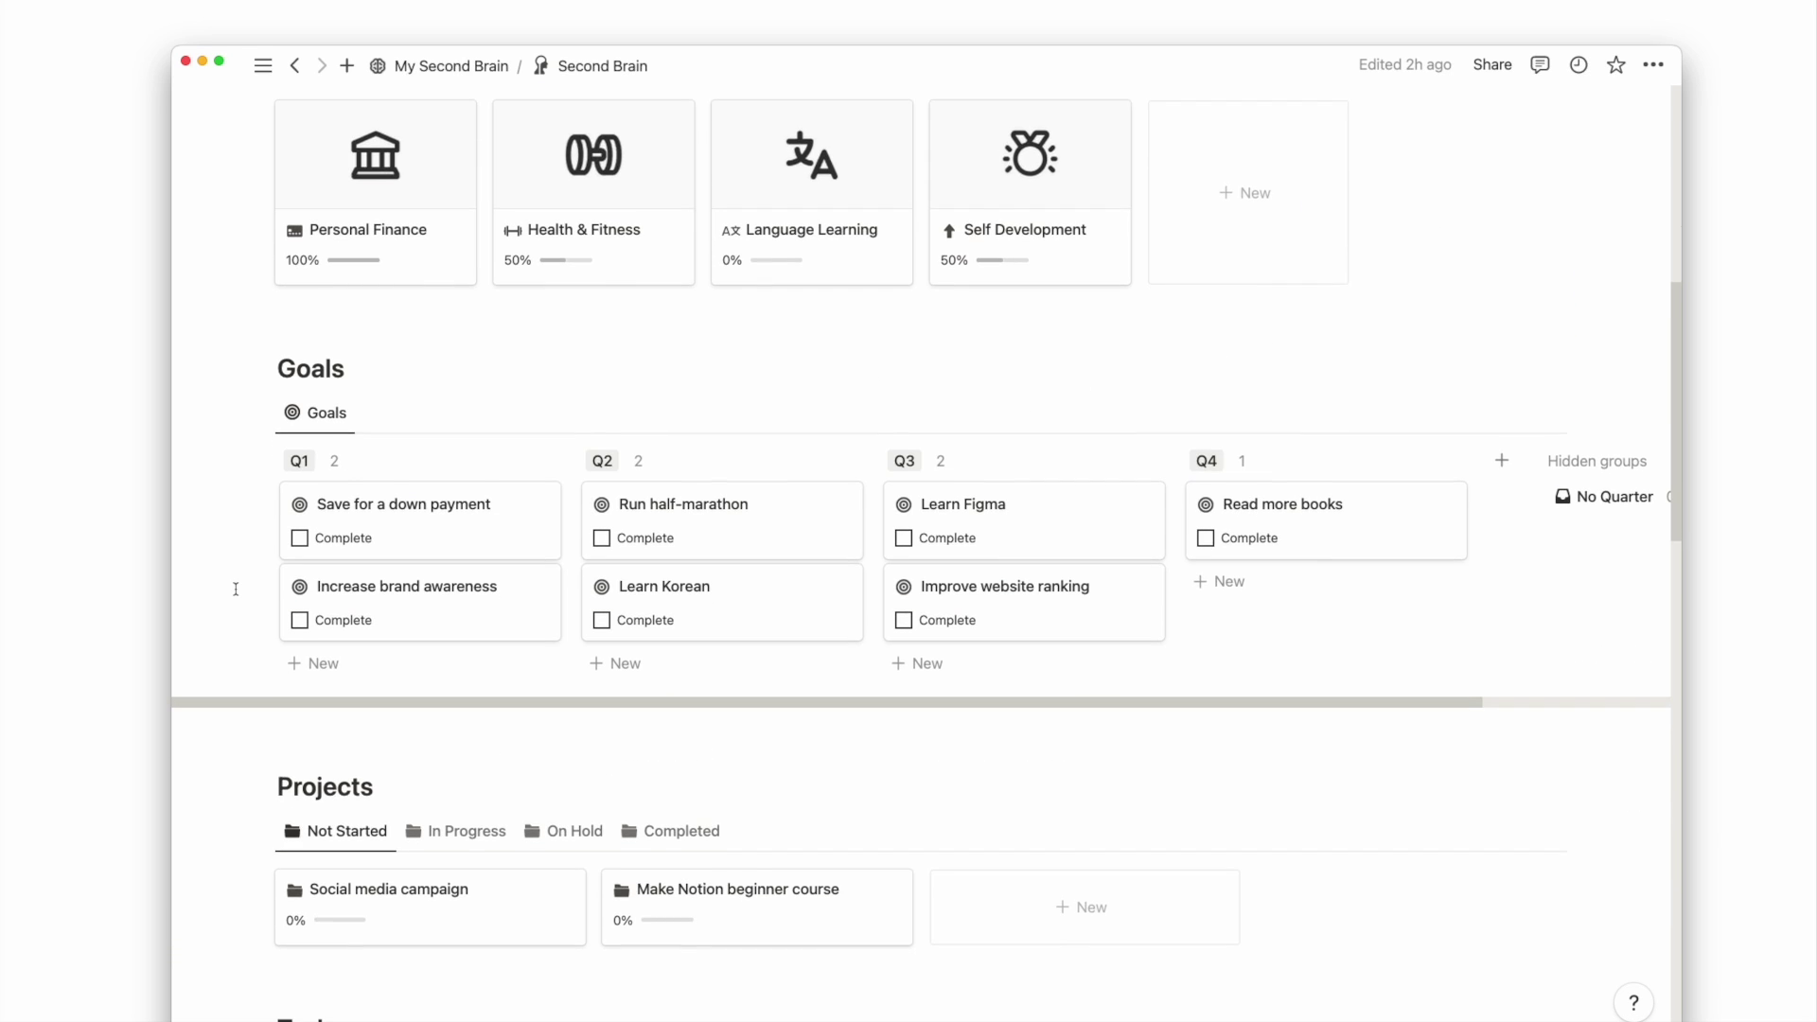
mouse_move(279, 671)
mouse_down()
mouse_move(494, 670)
mouse_move(265, 670)
mouse_up()
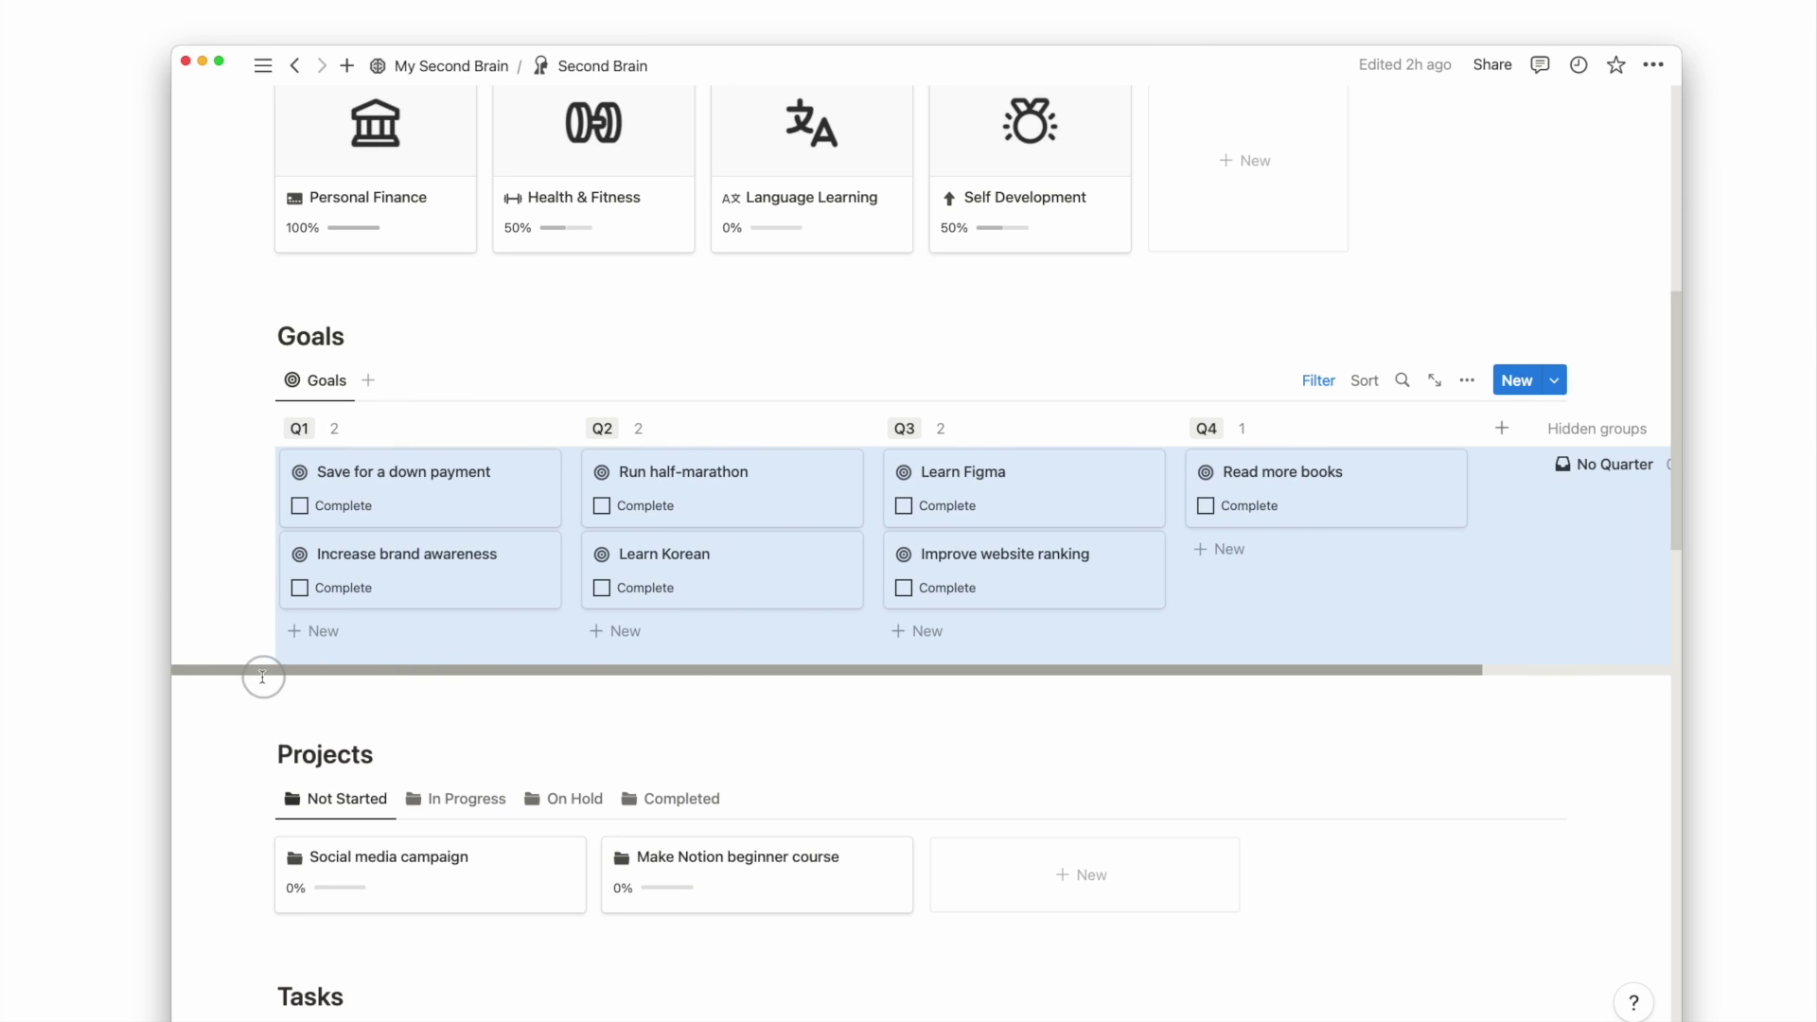
click(381, 348)
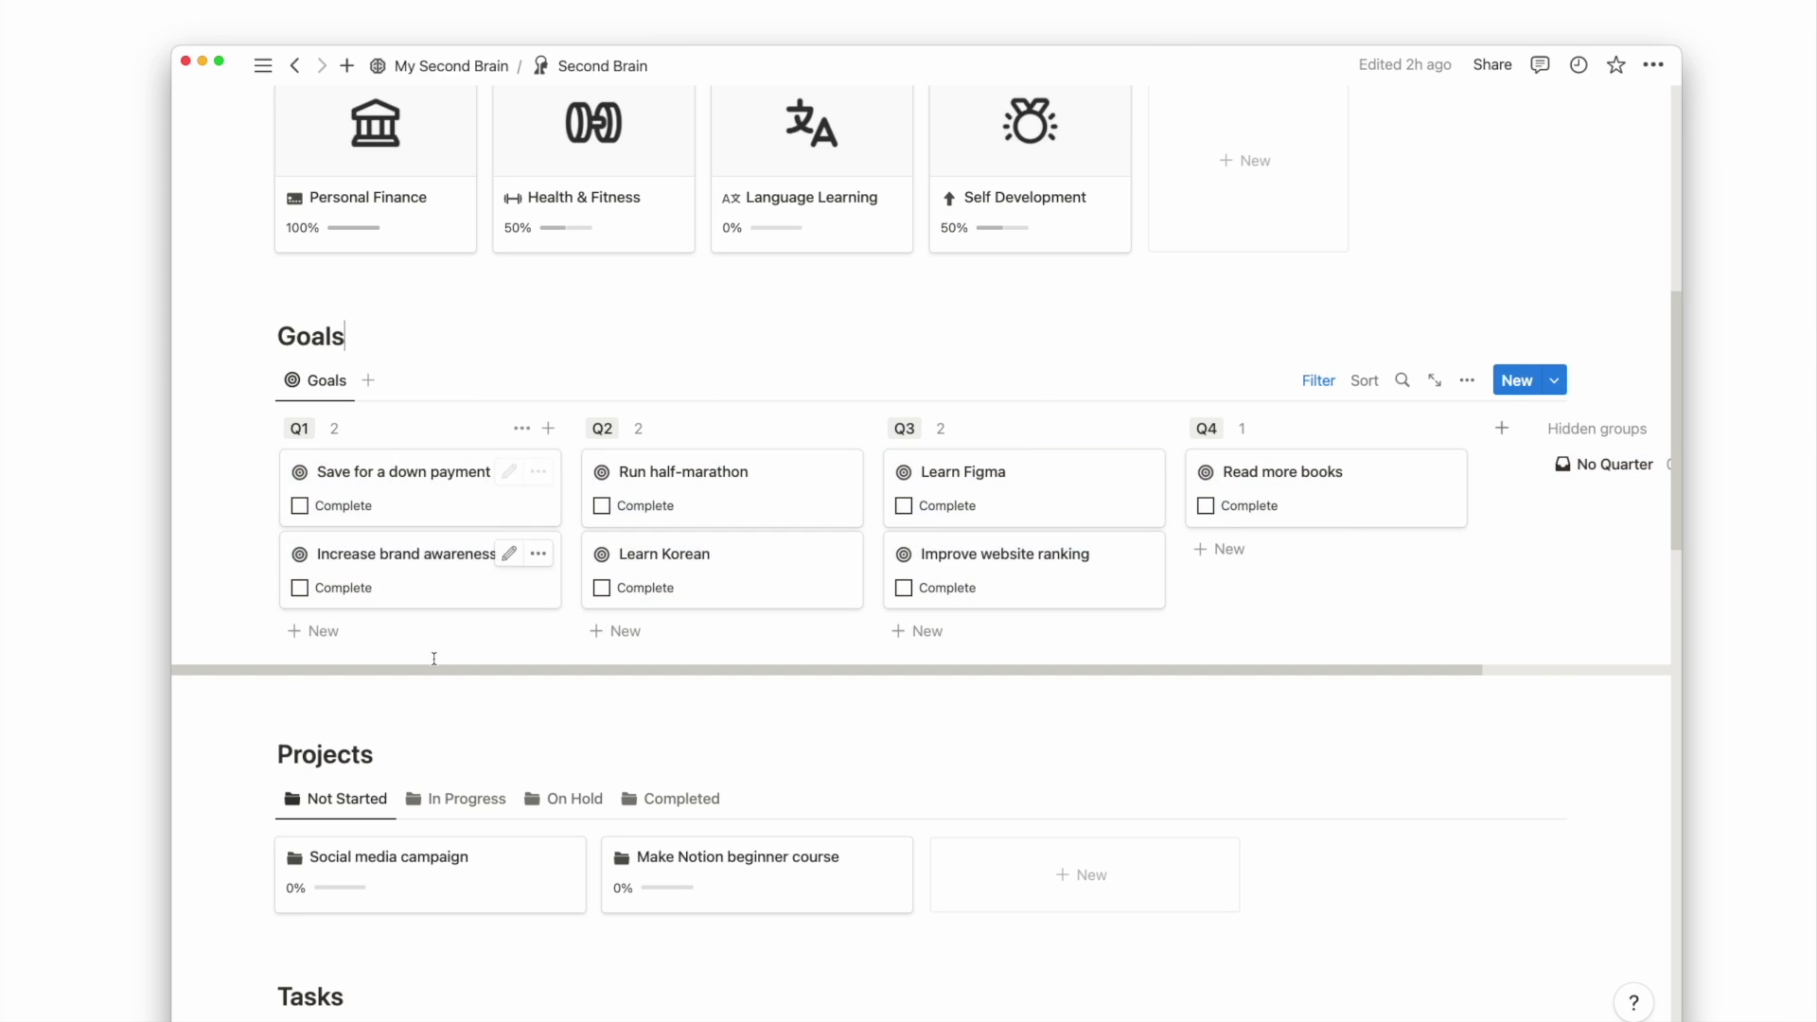
scroll(445, 662, down, 5)
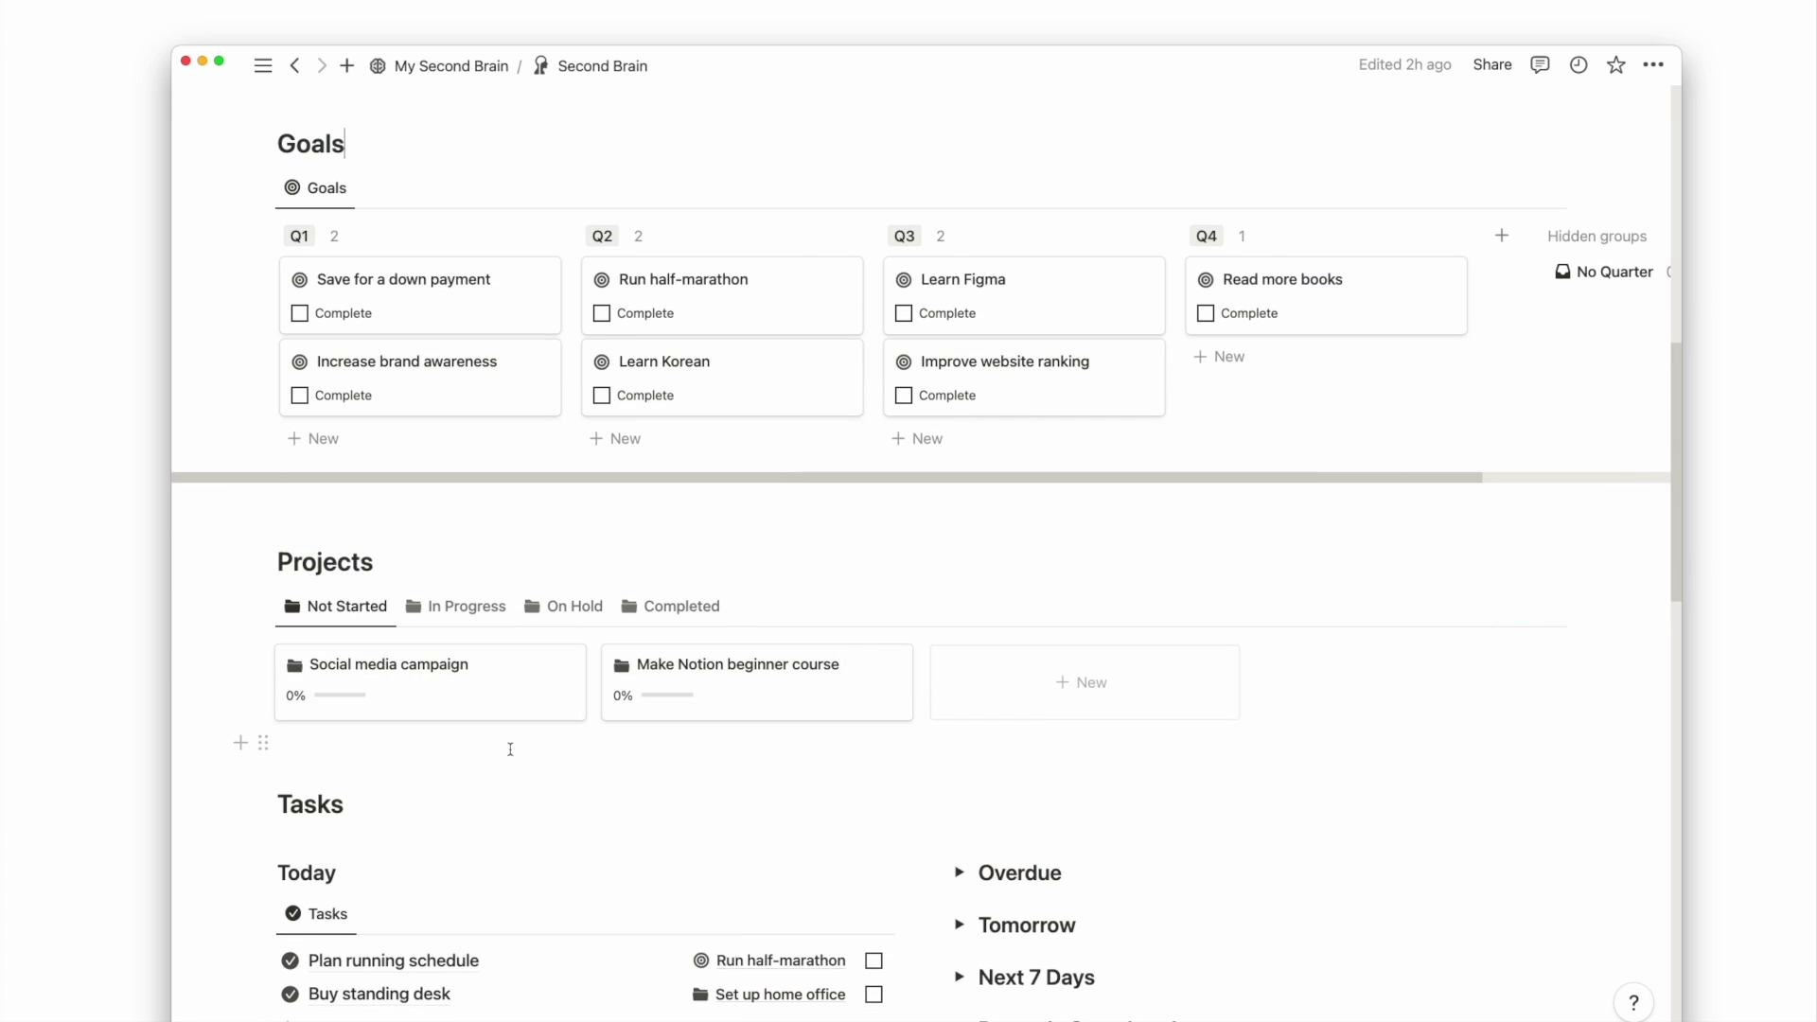
Step: Mark the research task done in the Social media campaign project
click(453, 712)
scroll(774, 565, down, 5)
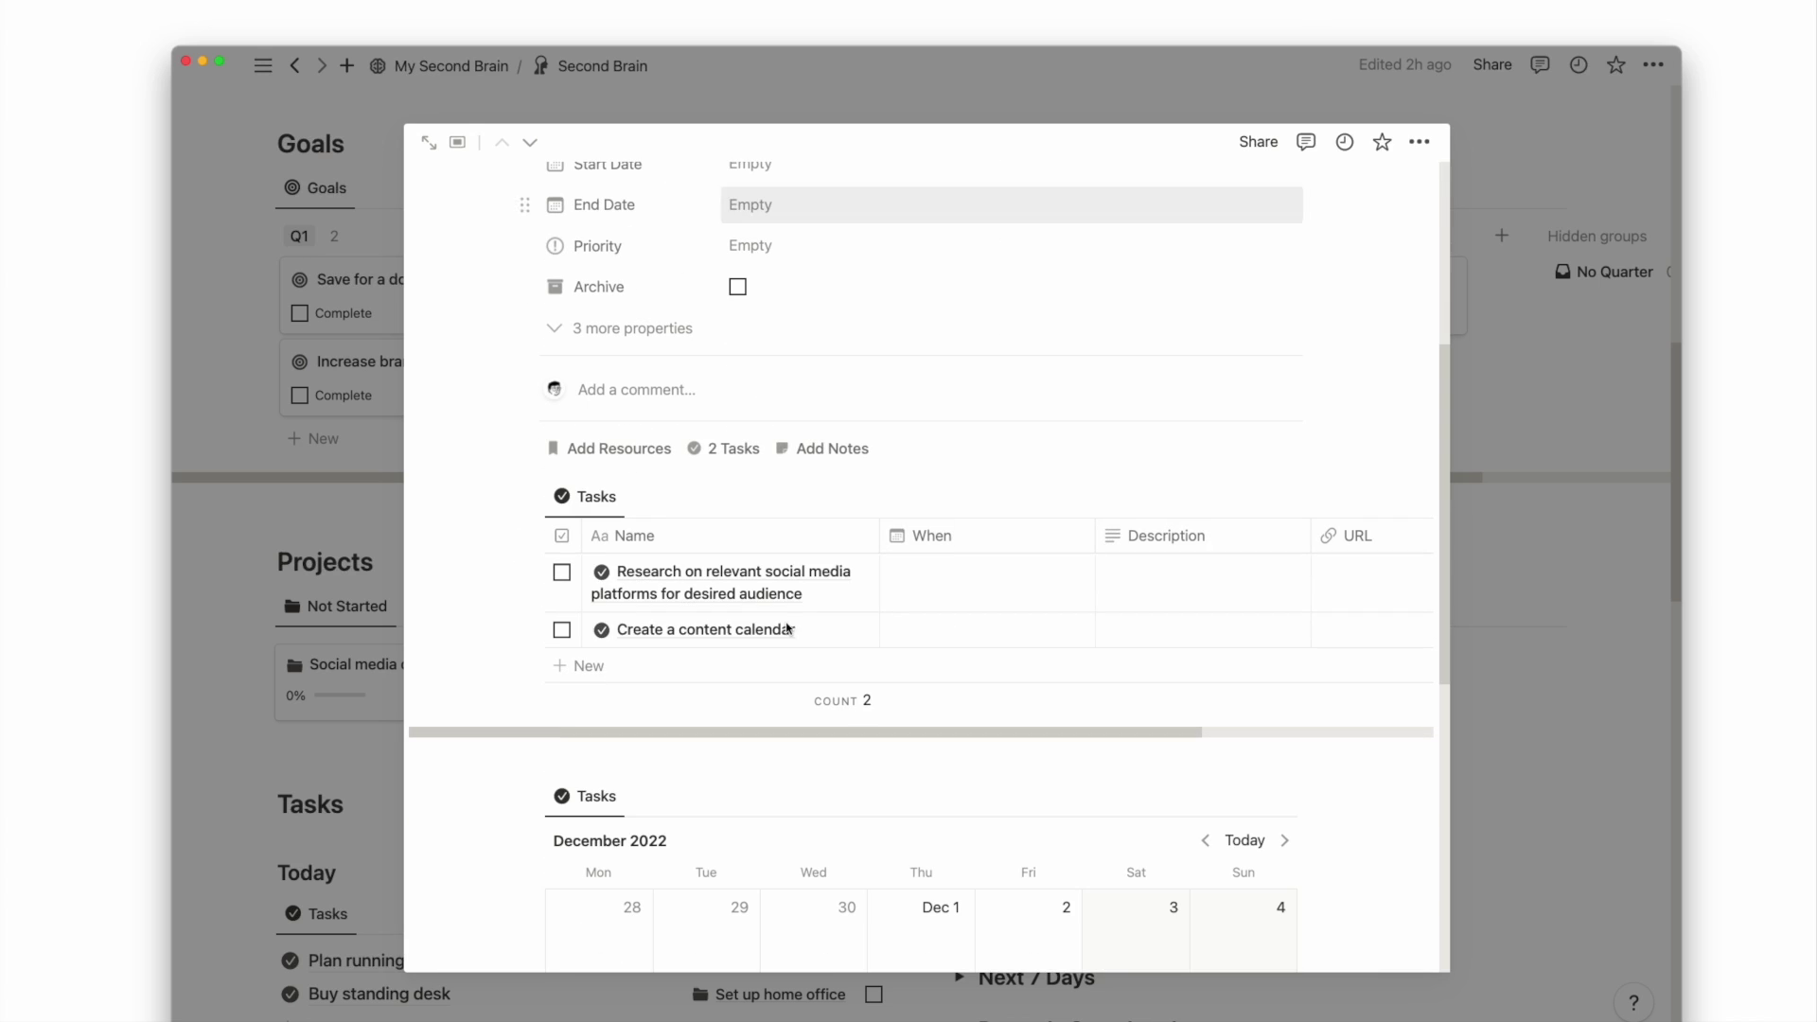
click(561, 575)
scroll(604, 584, up, 1)
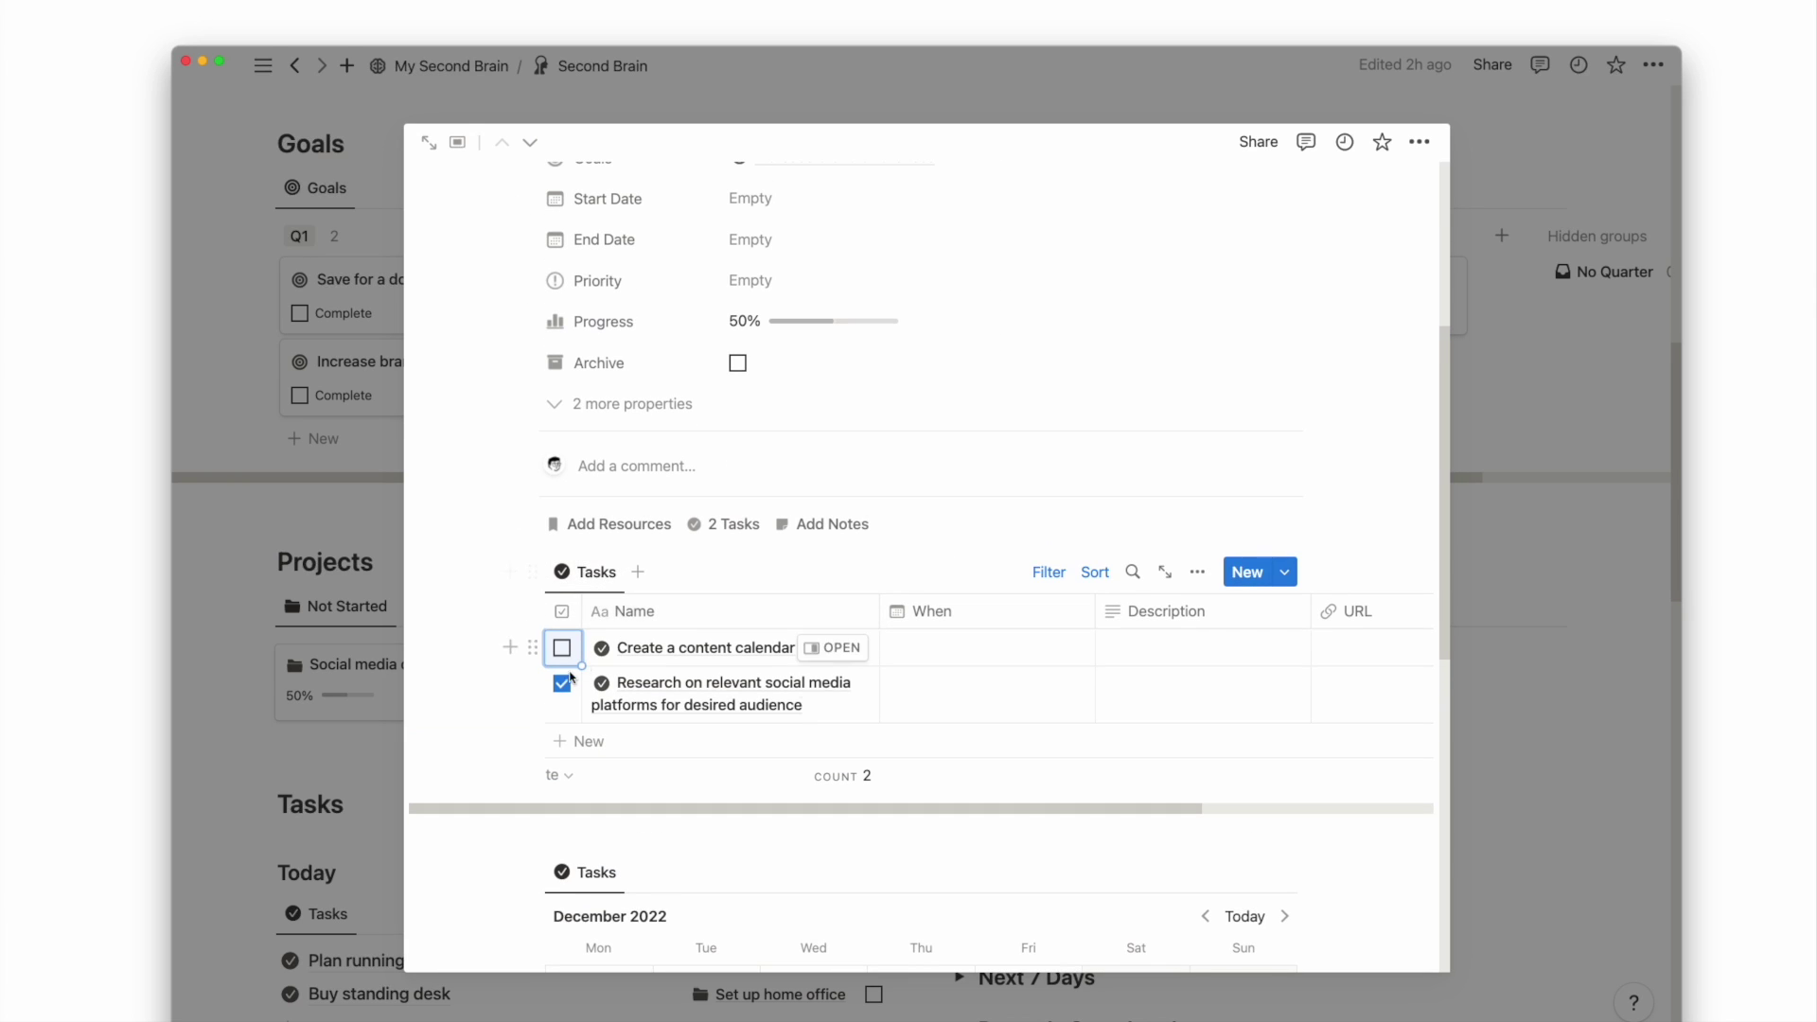
click(355, 509)
Step: Check the On Hold projects, then go back to the In Progress projects
click(458, 615)
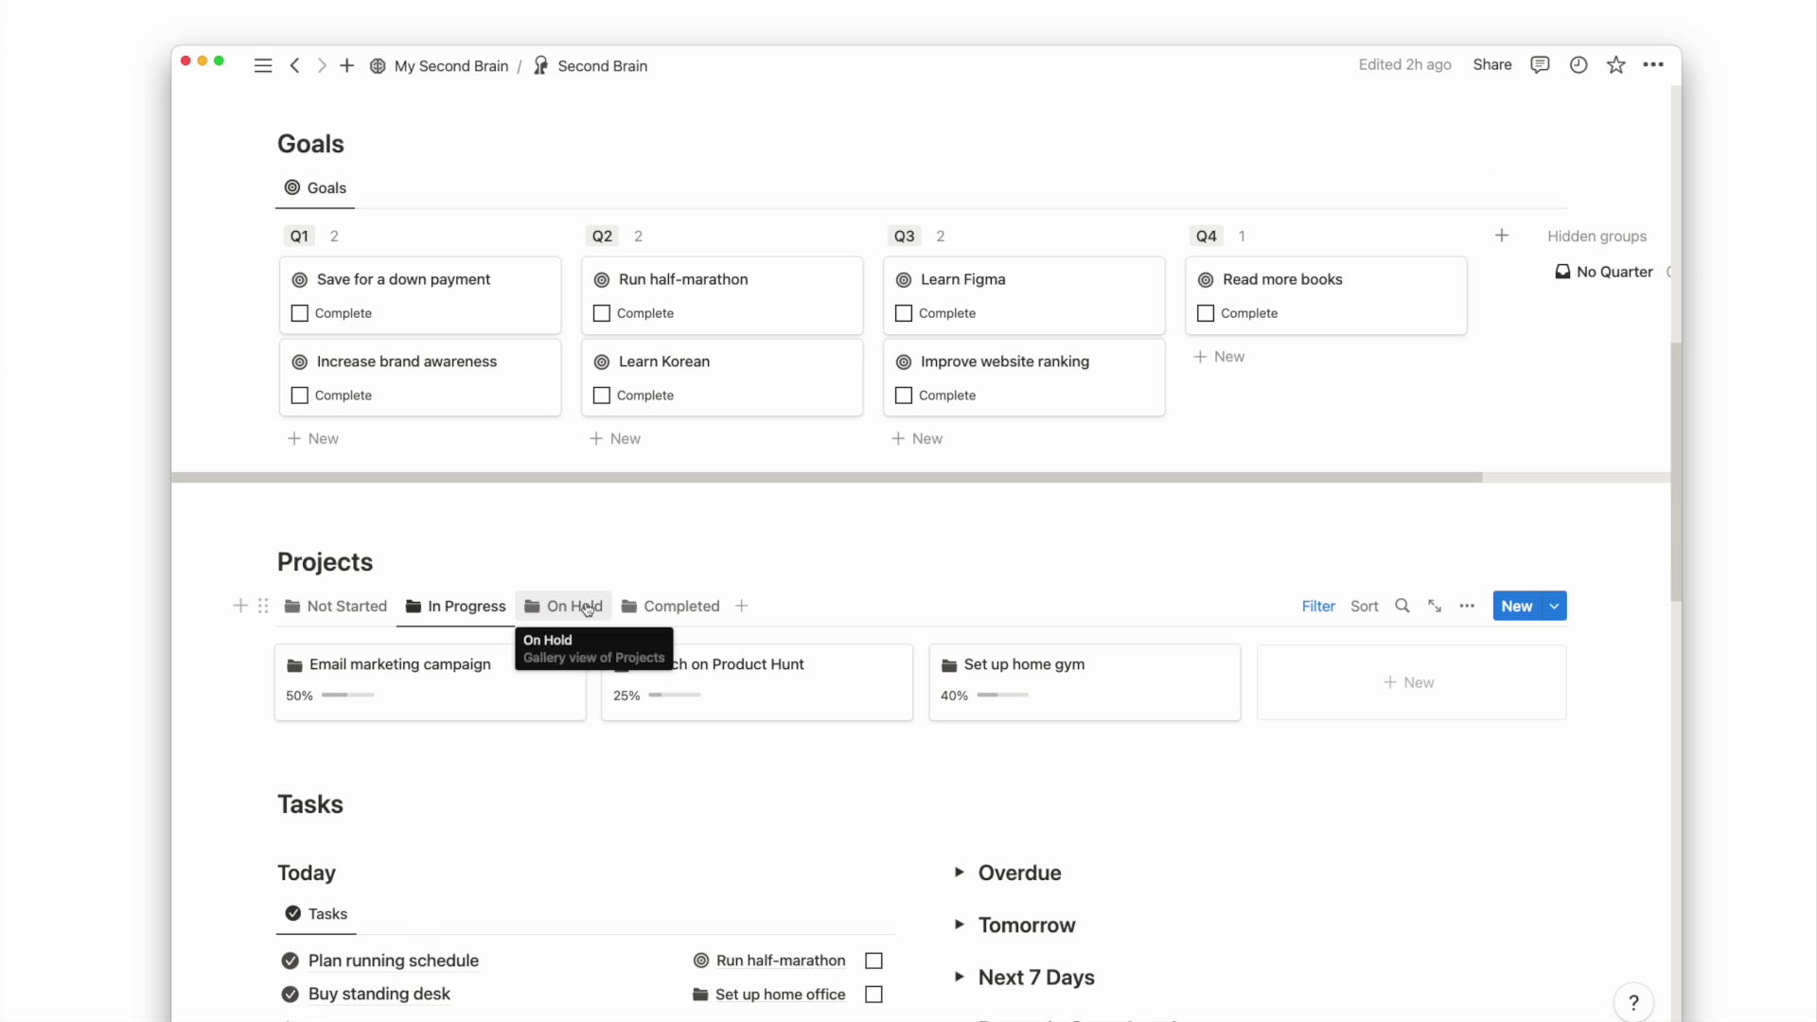
click(588, 611)
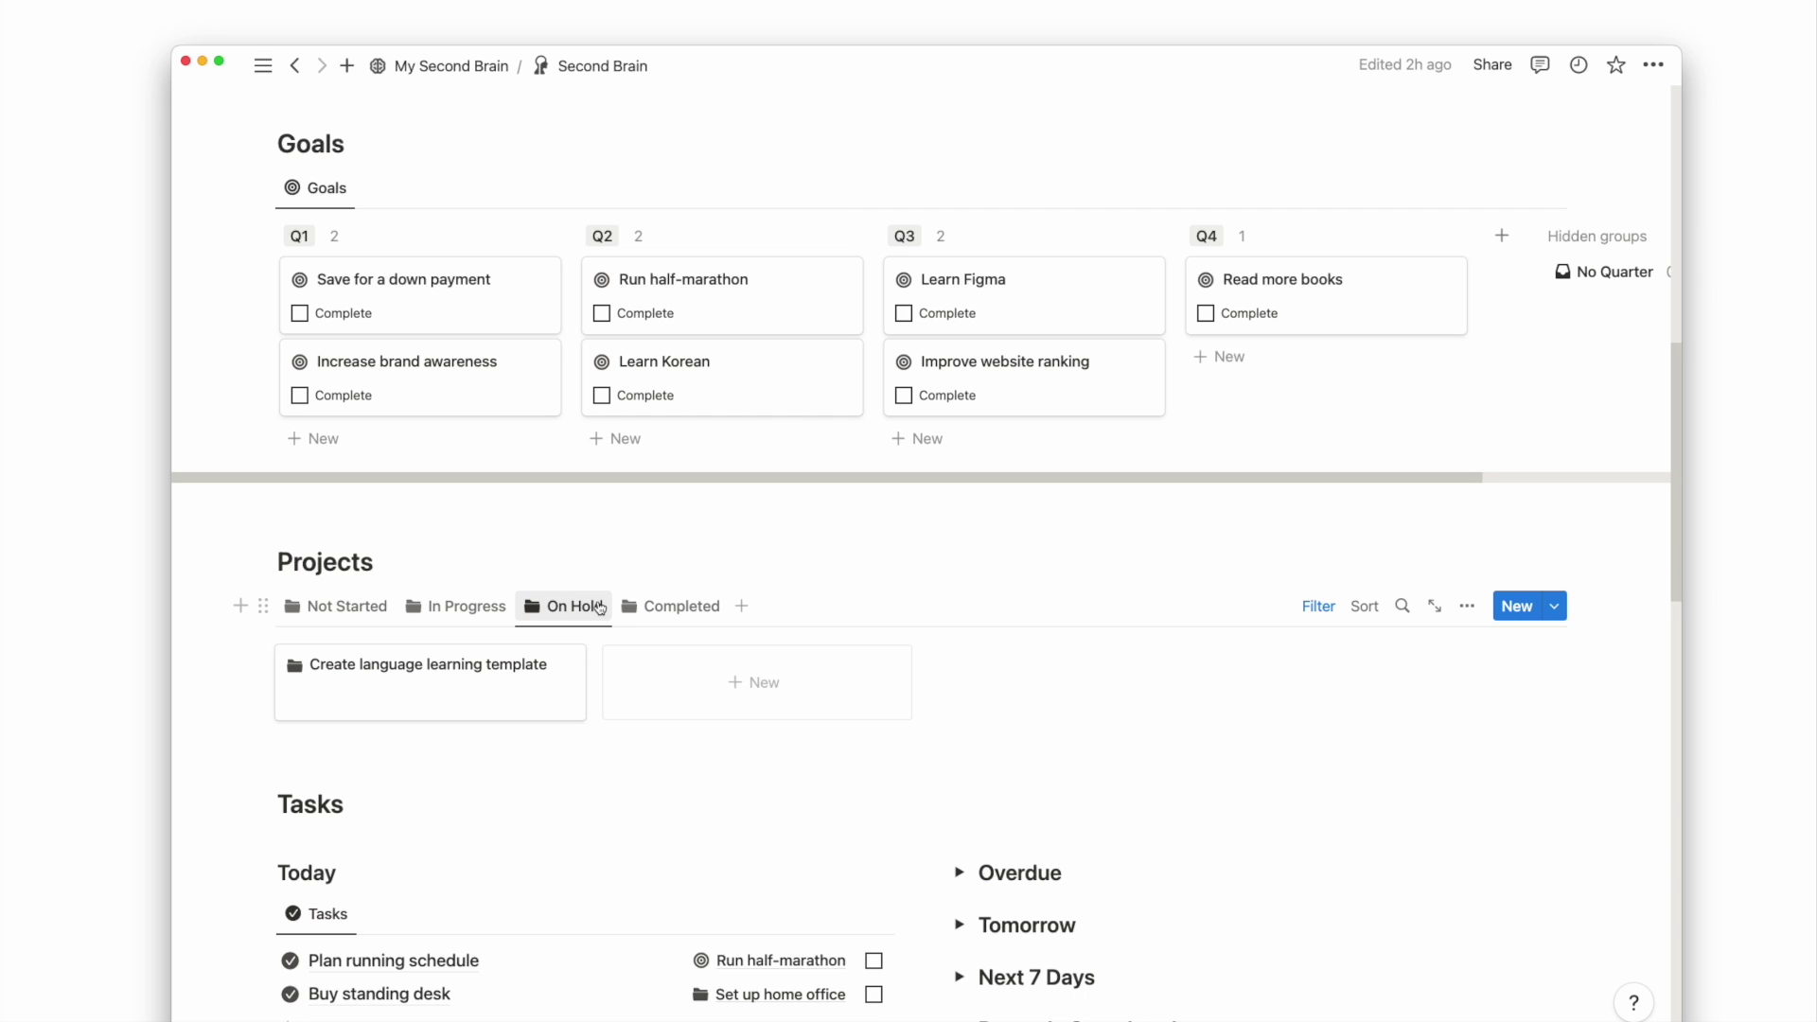
click(465, 609)
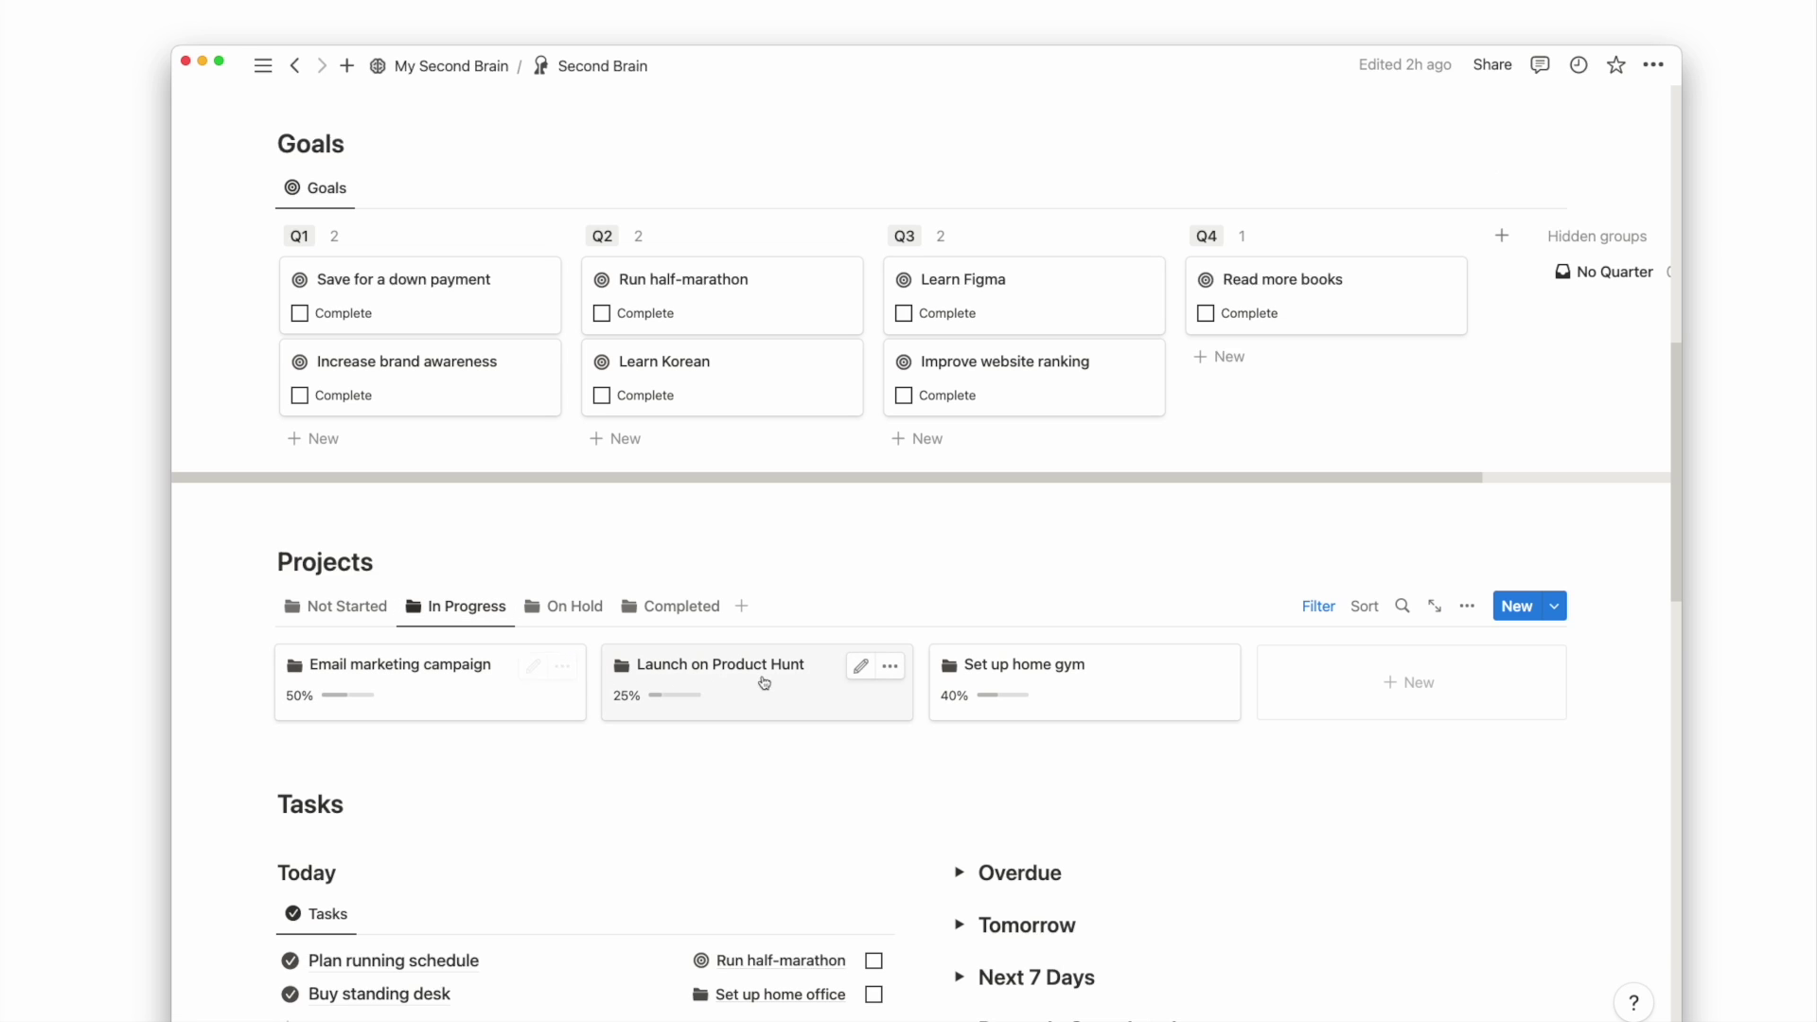
scroll(706, 786, down, 5)
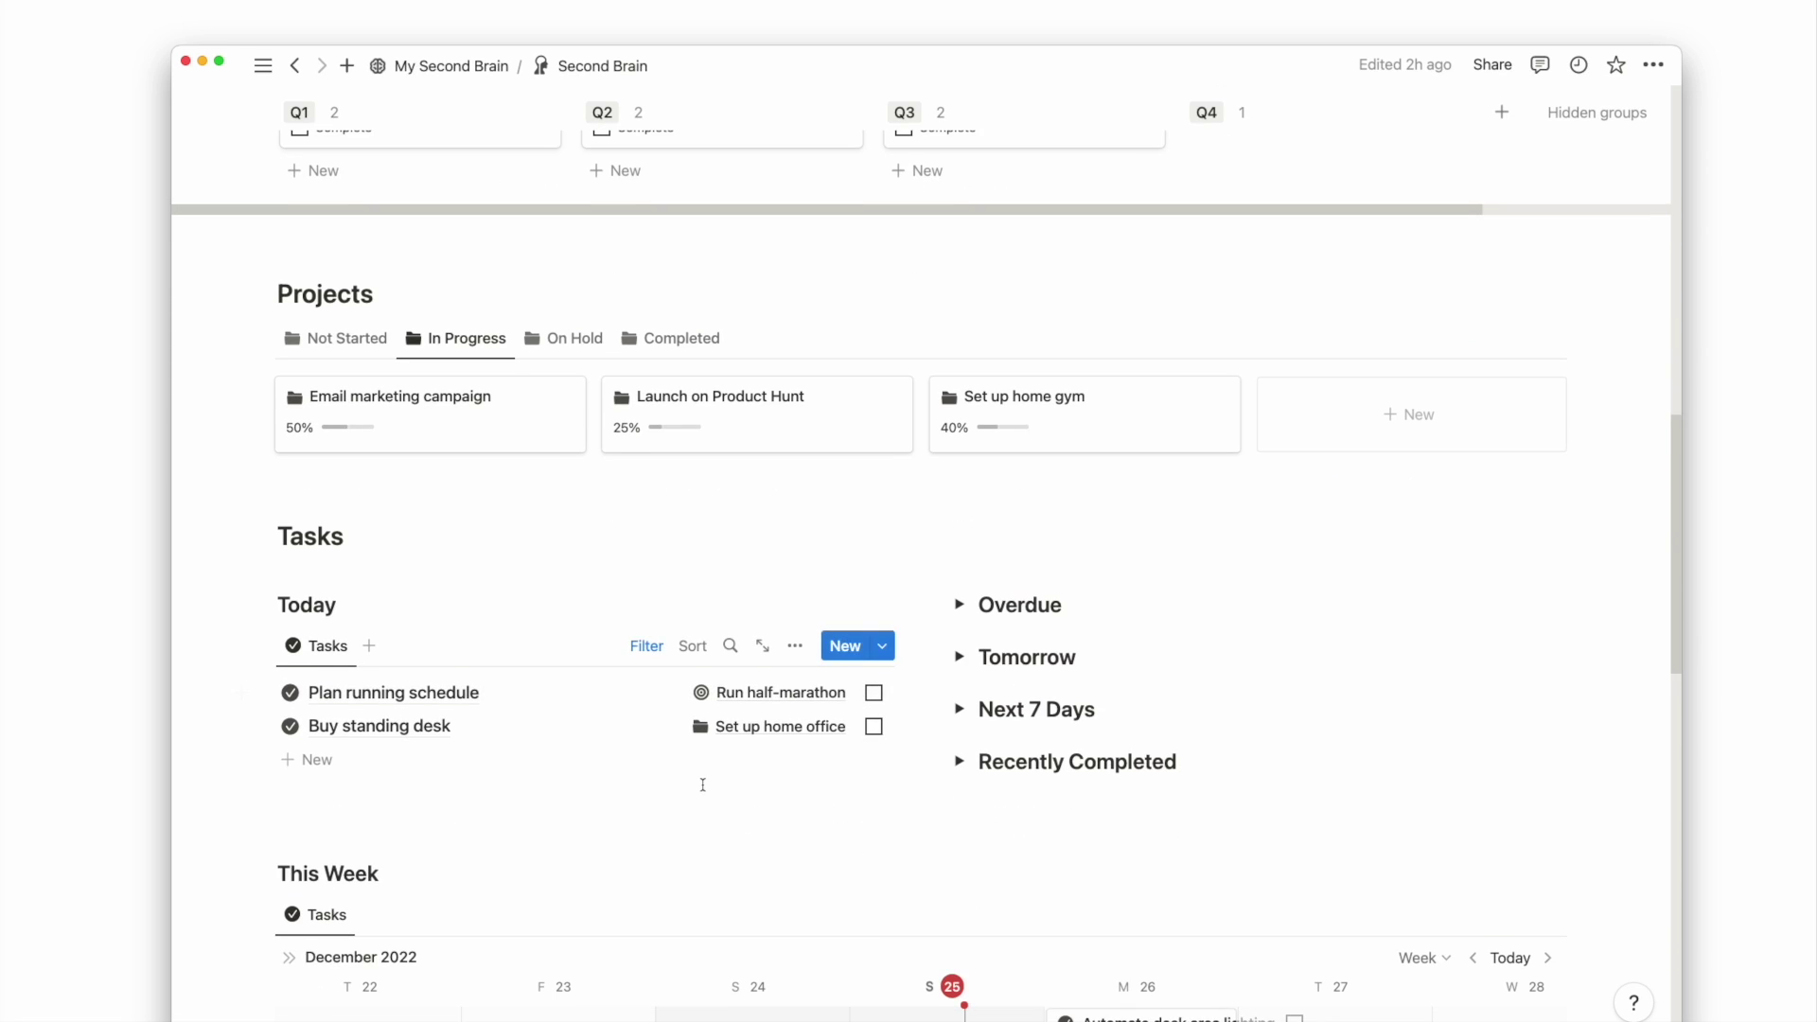
Step: Move Buy running shoes from Overdue into the Today task list
scroll(636, 750, down, 2)
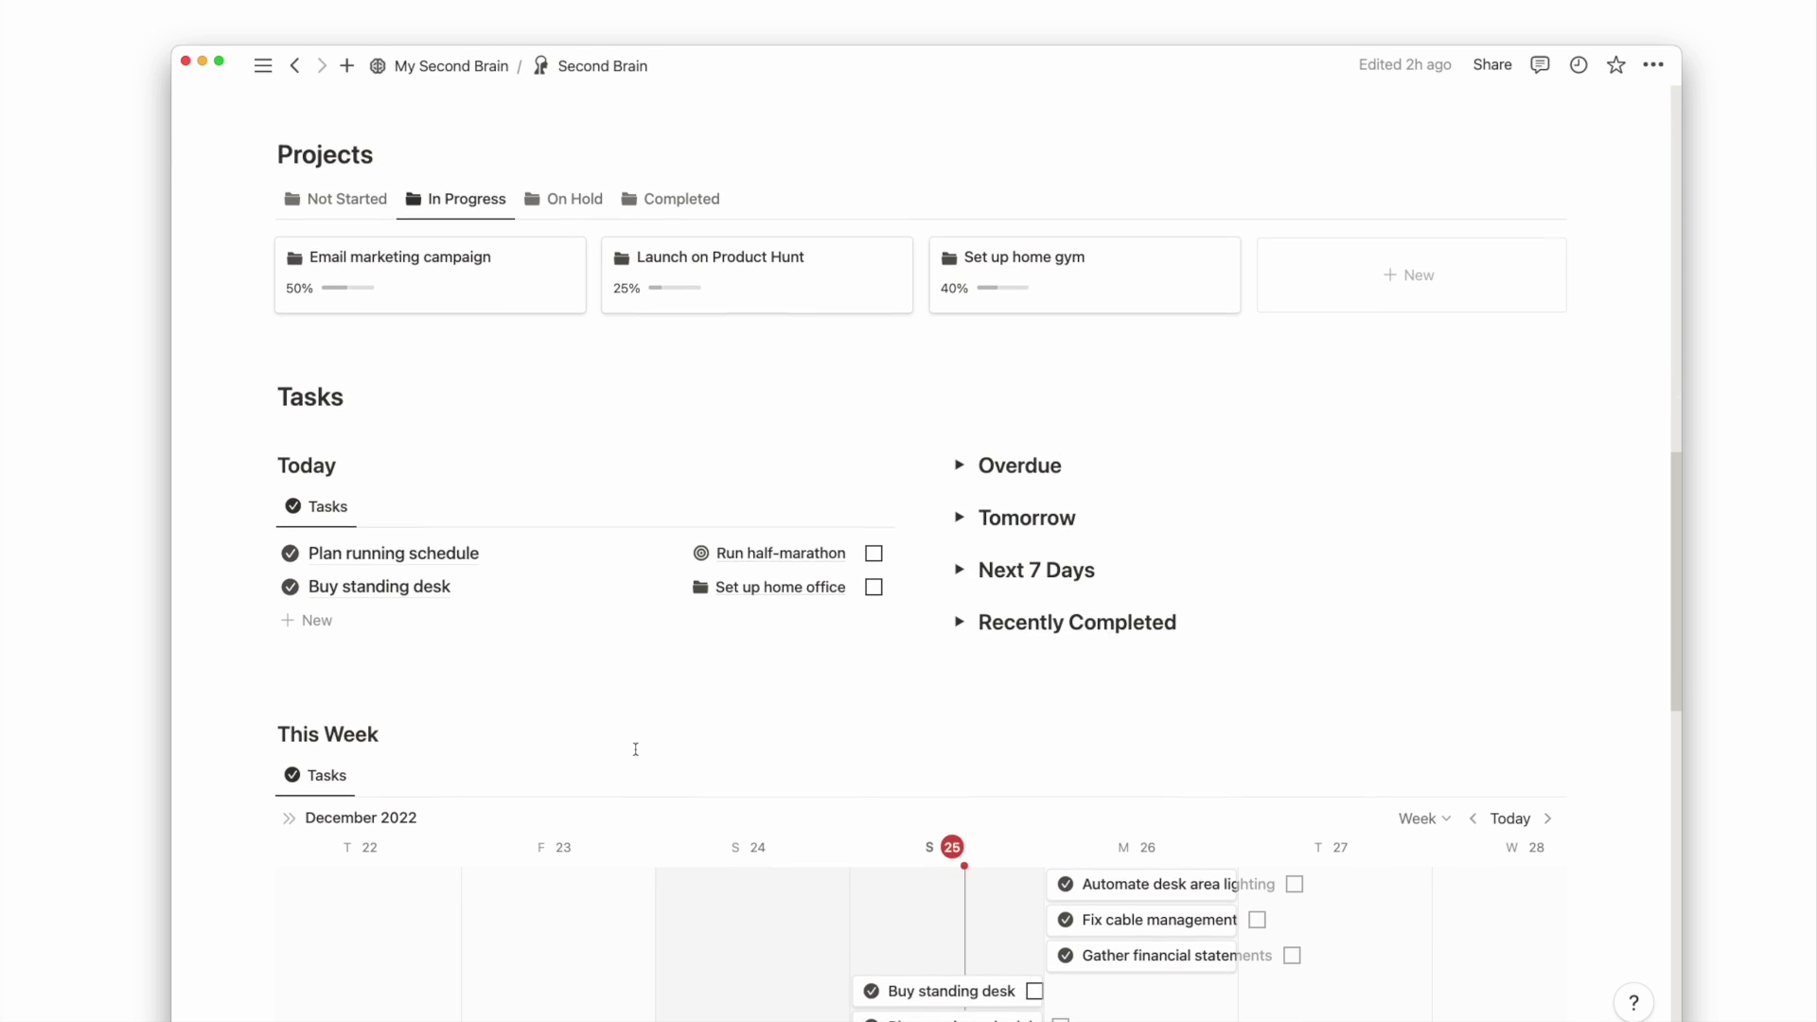
scroll(636, 750, down, 3)
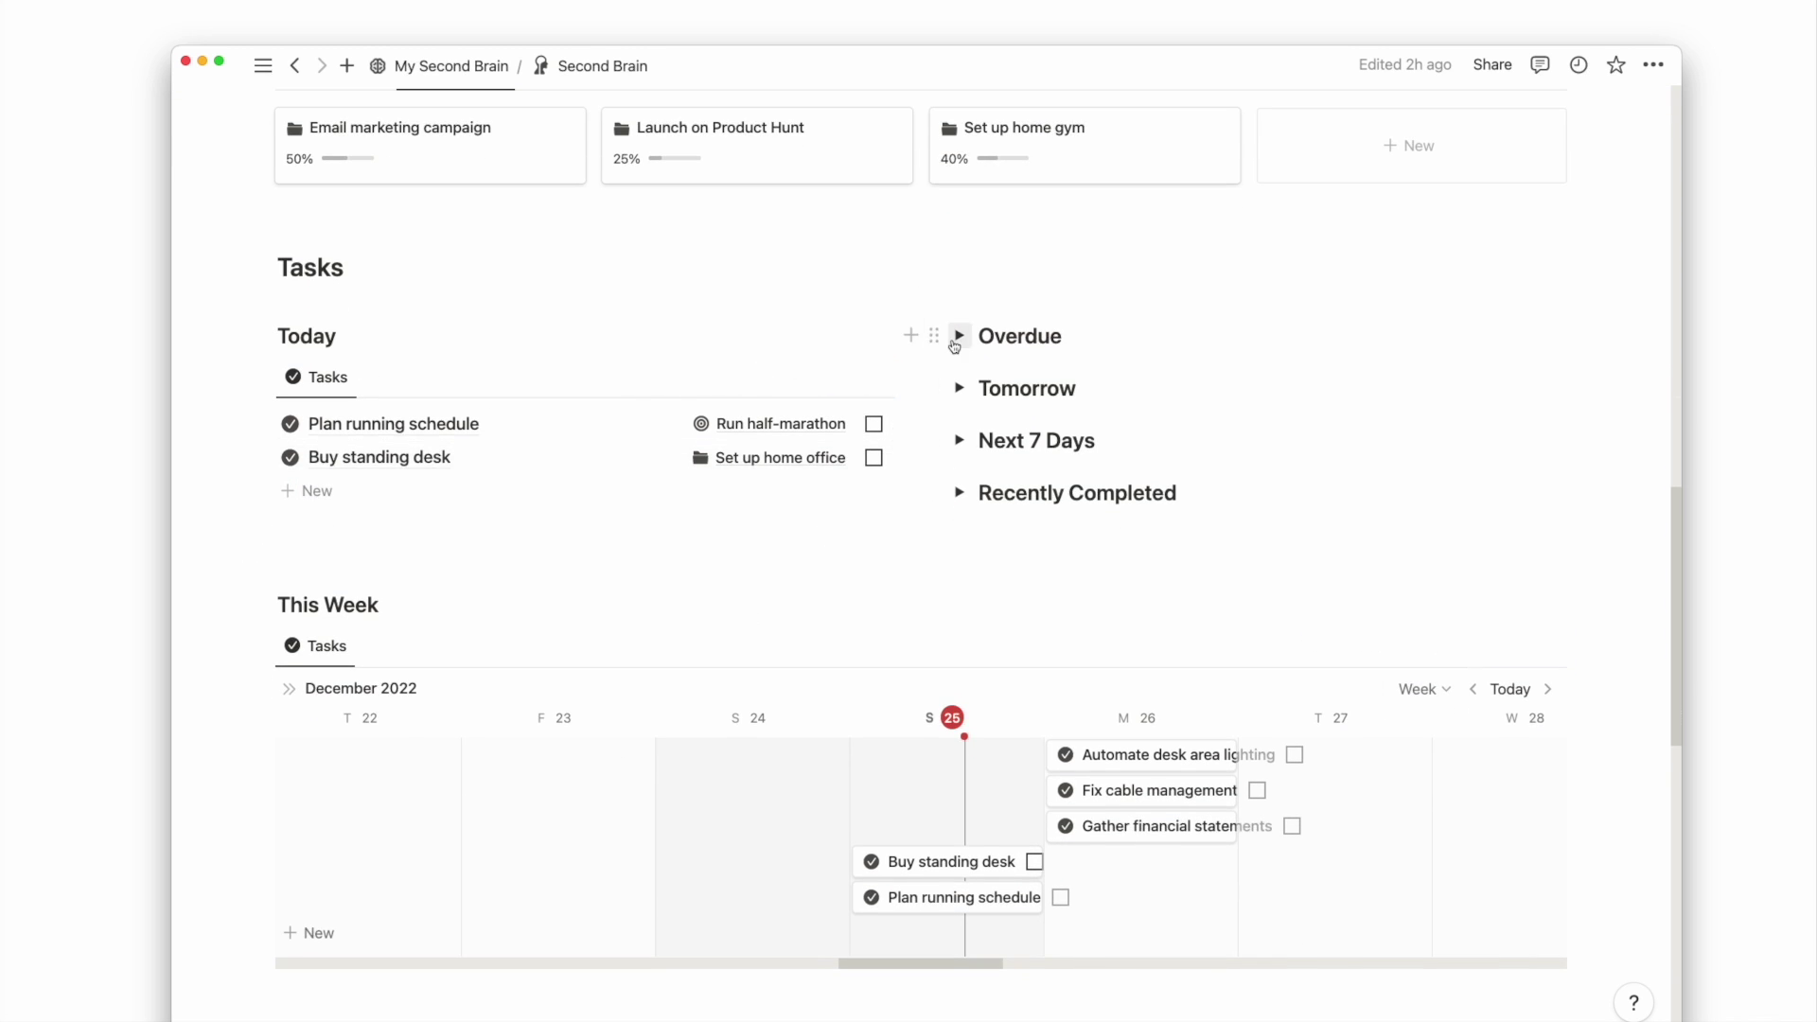
click(956, 343)
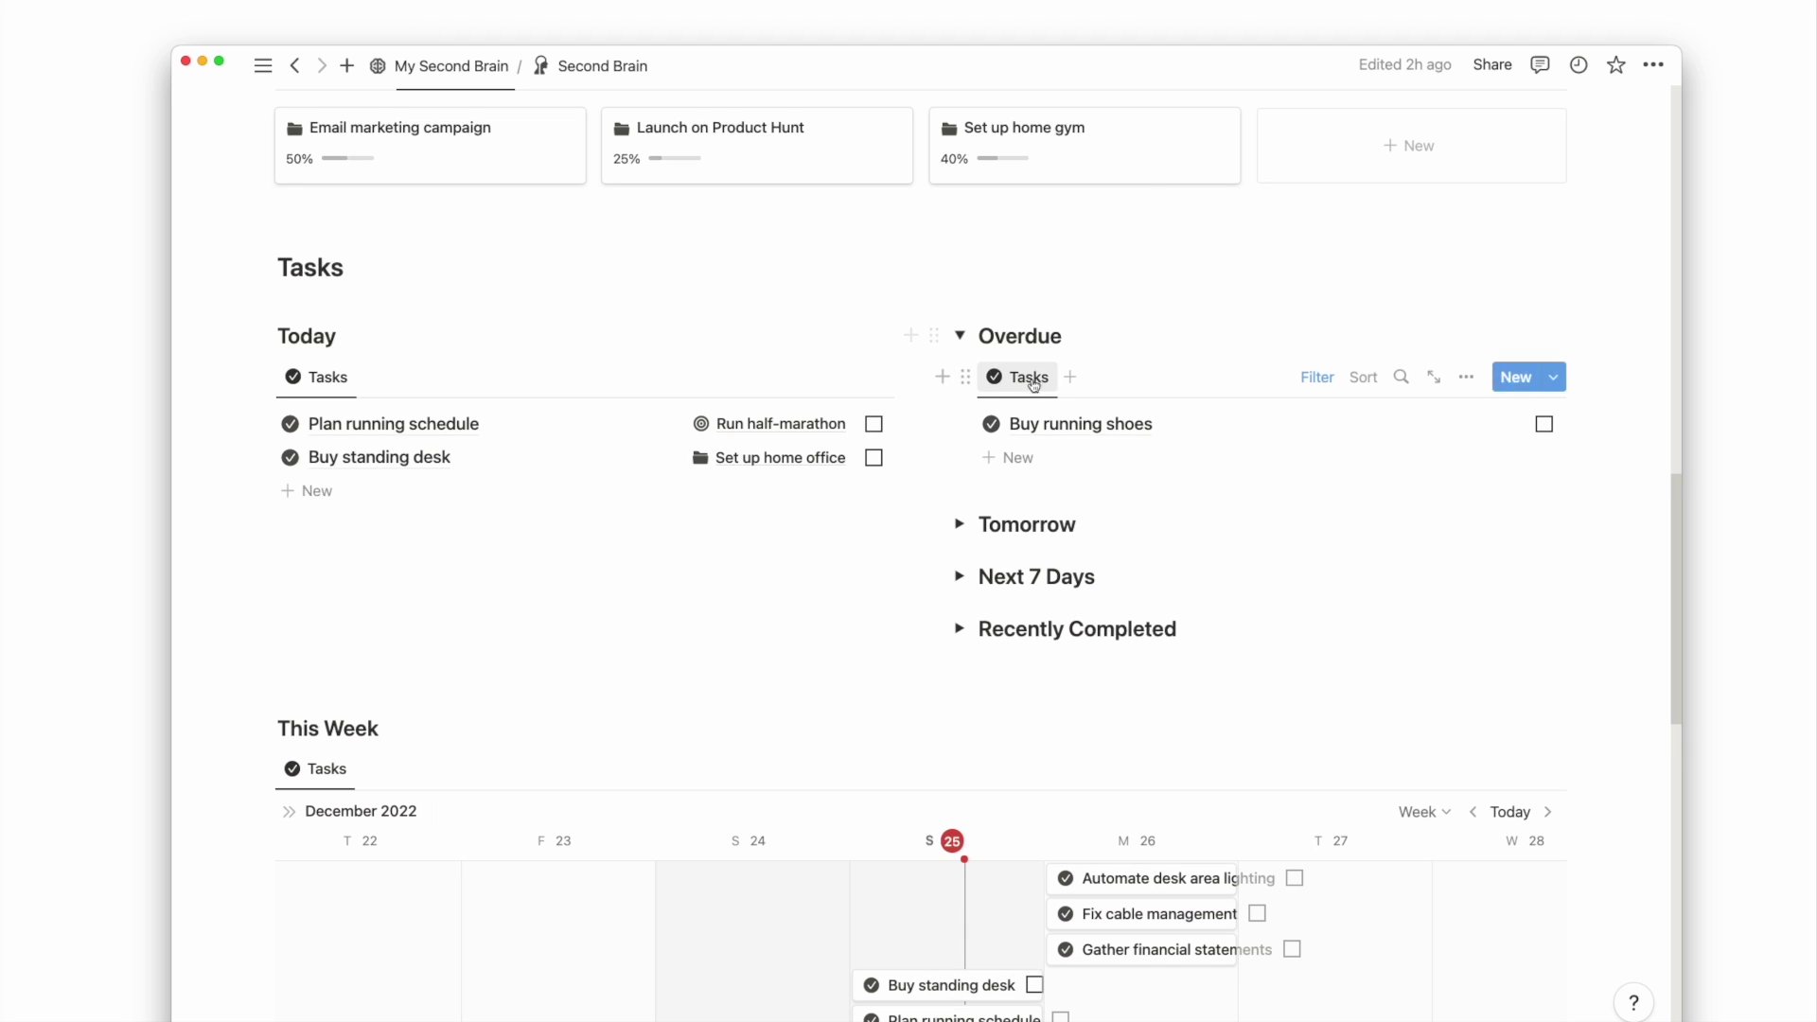
drag(1137, 431, 662, 494)
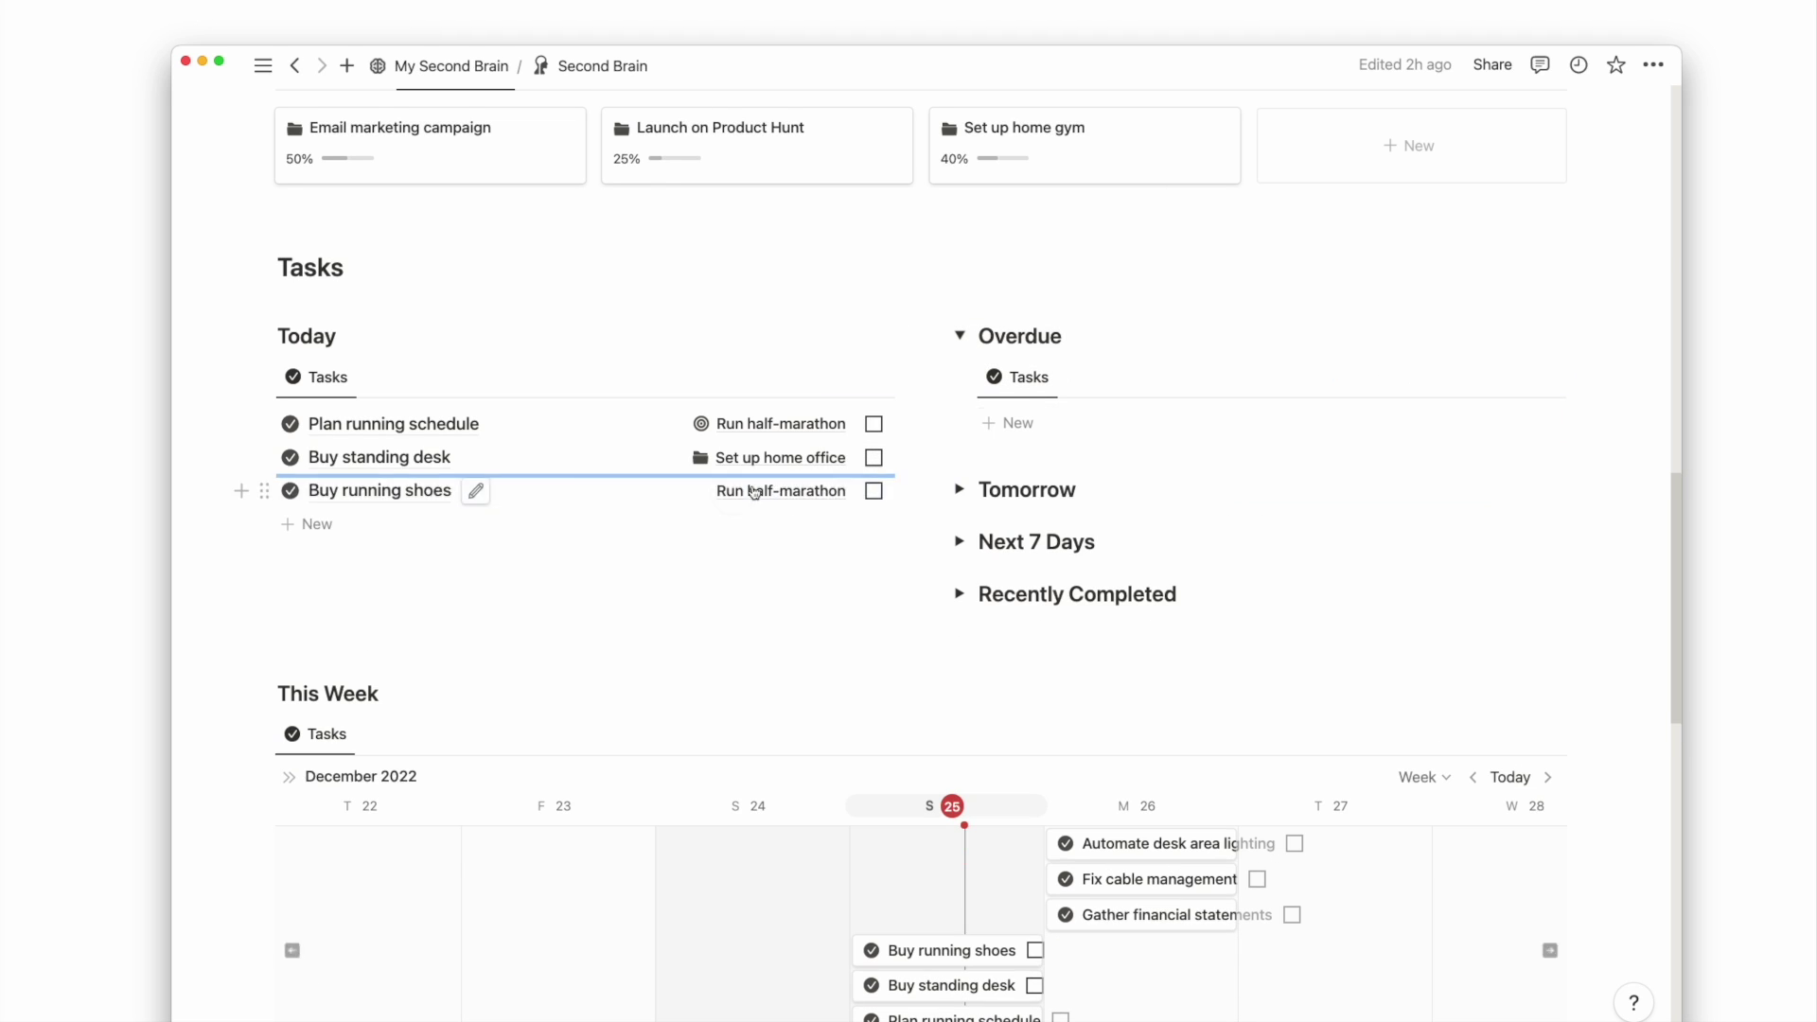
click(960, 335)
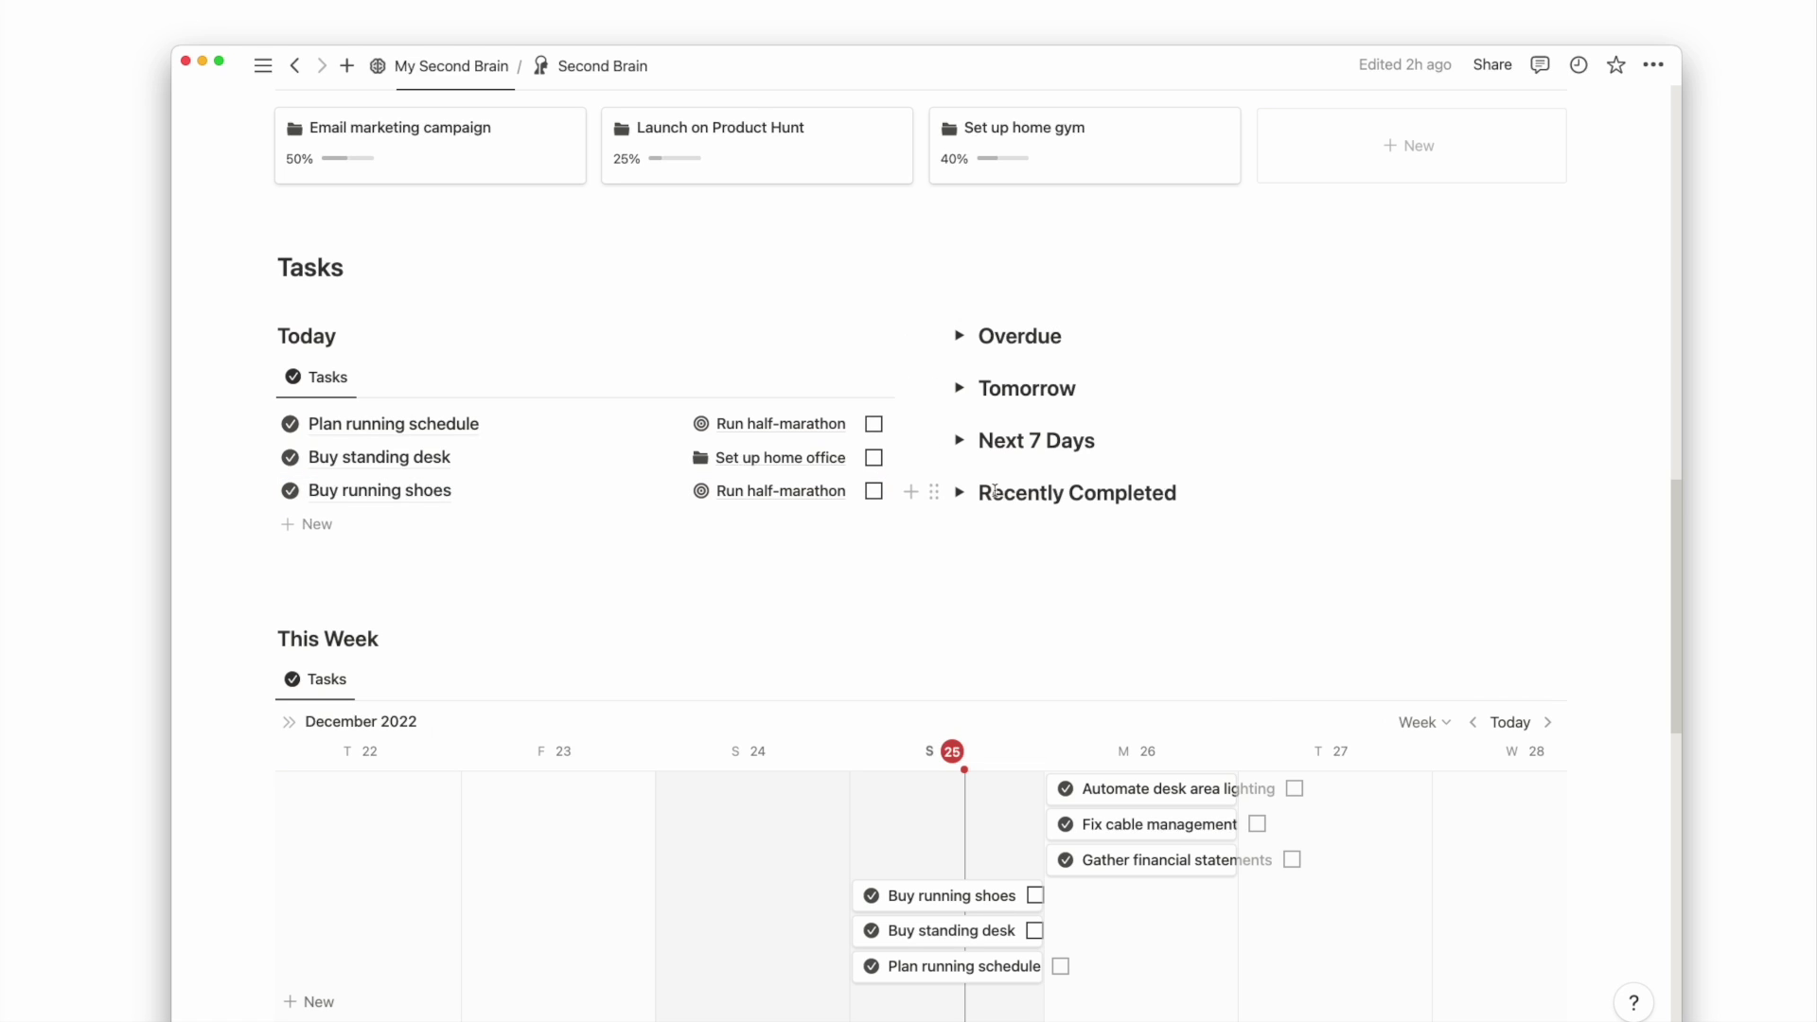
Step: Tick Buy running shoes, then drag it from Recently Completed back to Today unchecked
click(874, 490)
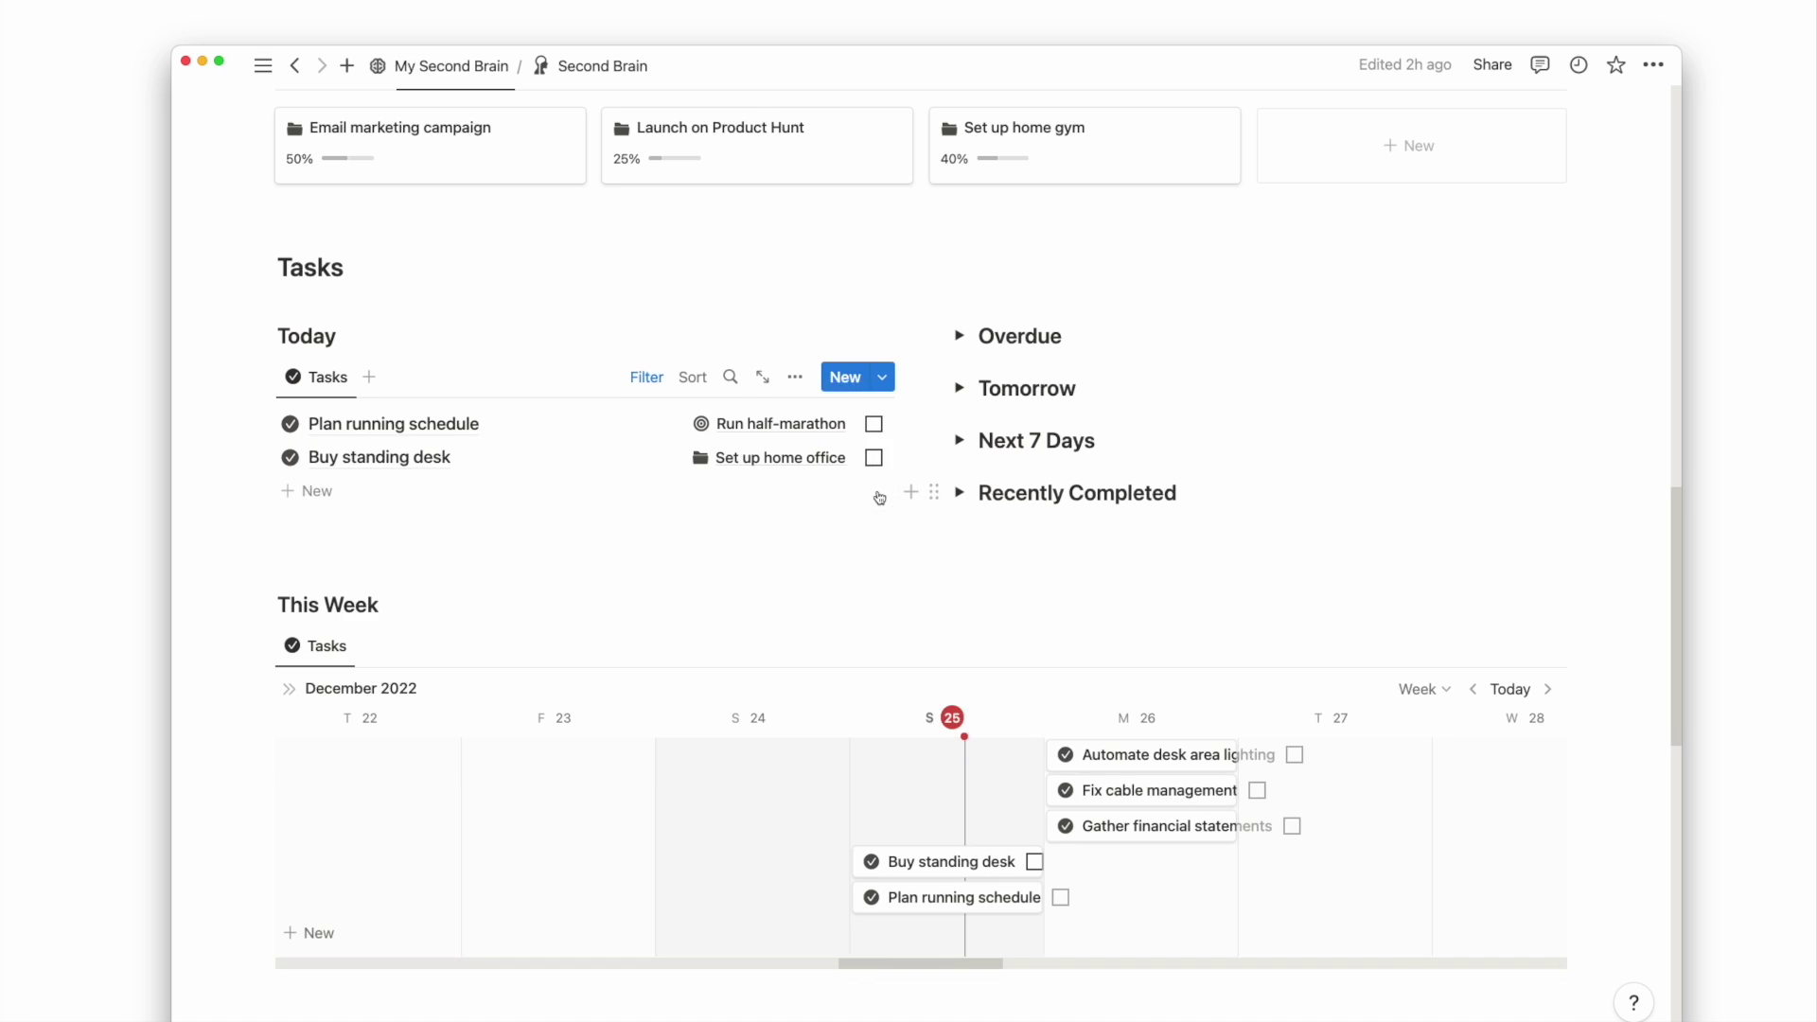
click(959, 492)
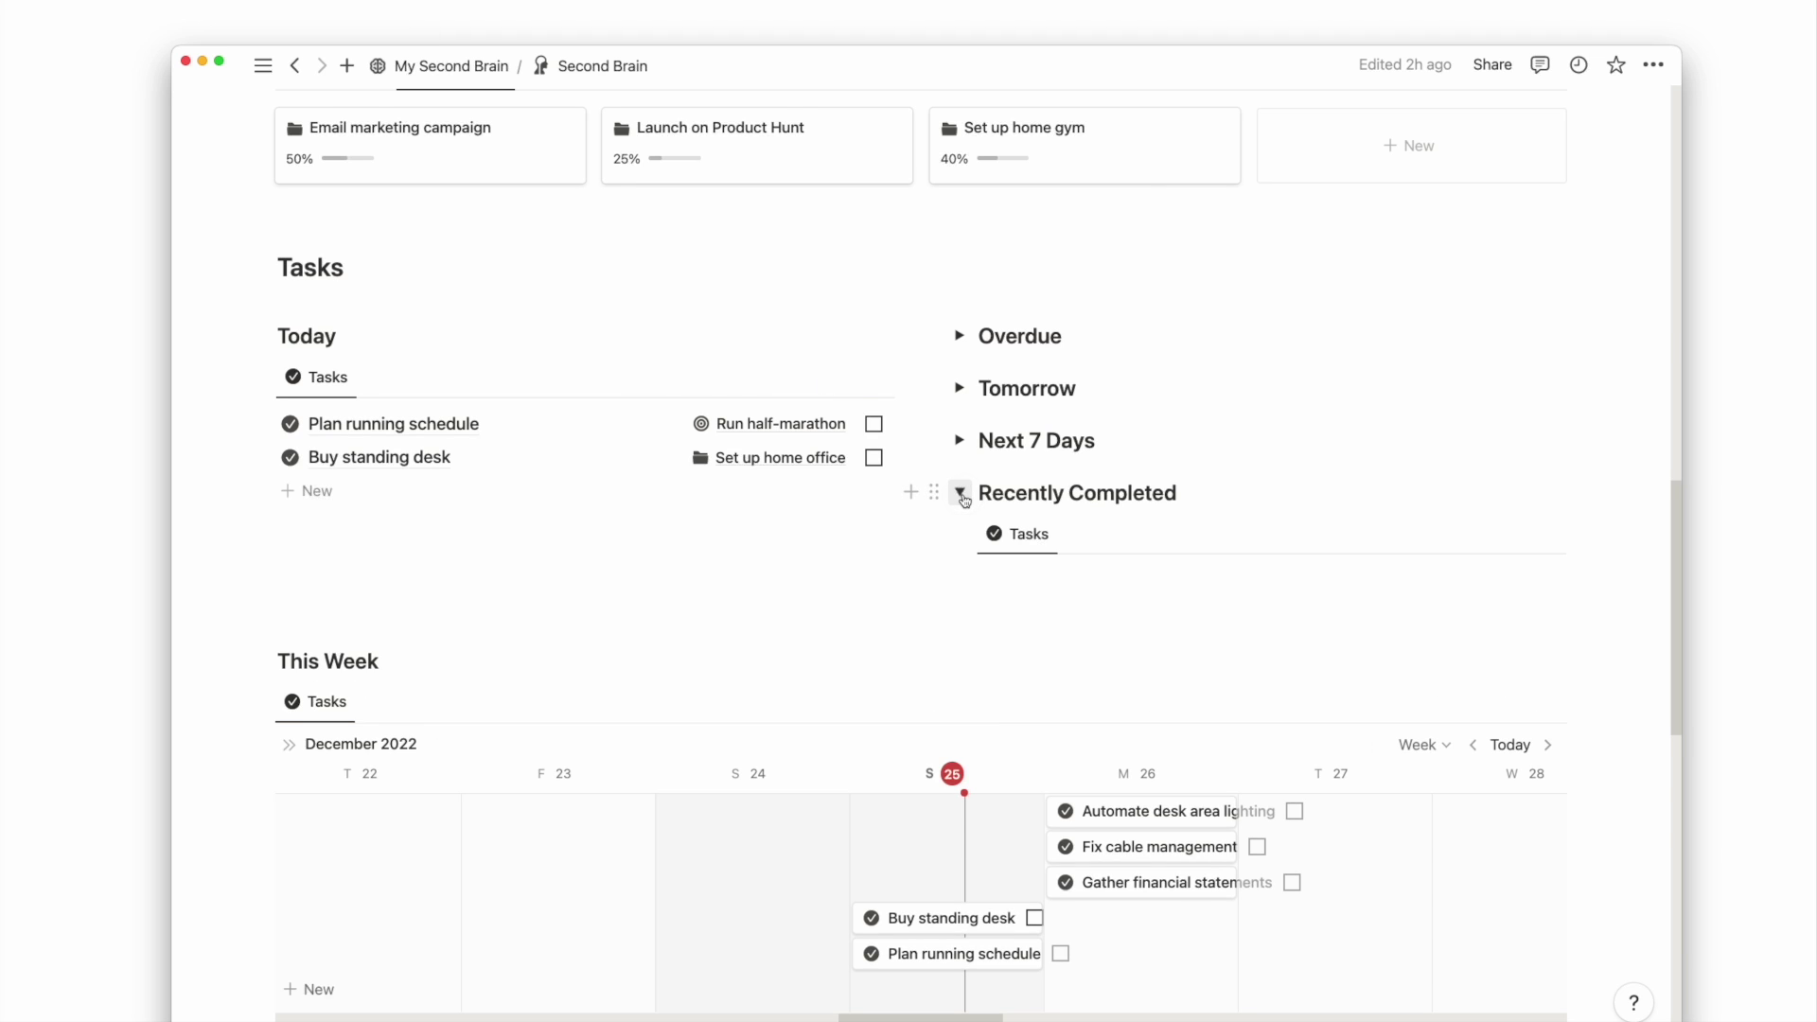
drag(1056, 575, 753, 473)
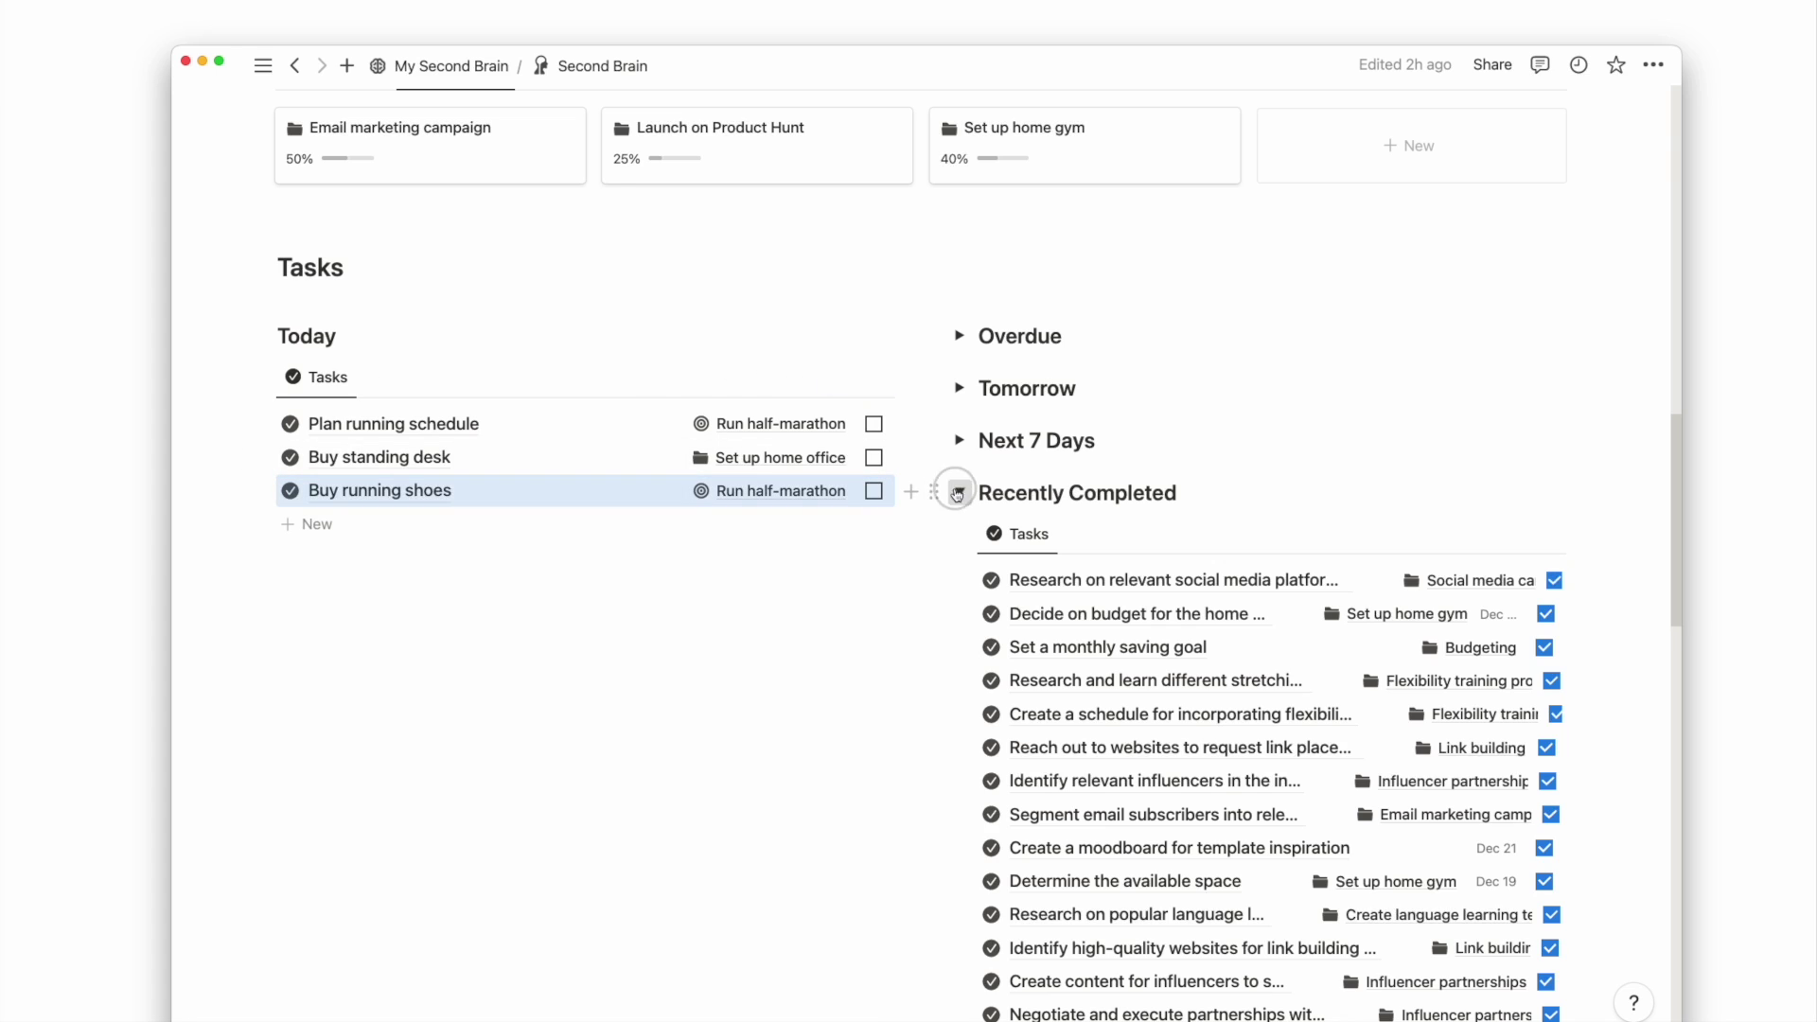
click(958, 492)
click(853, 563)
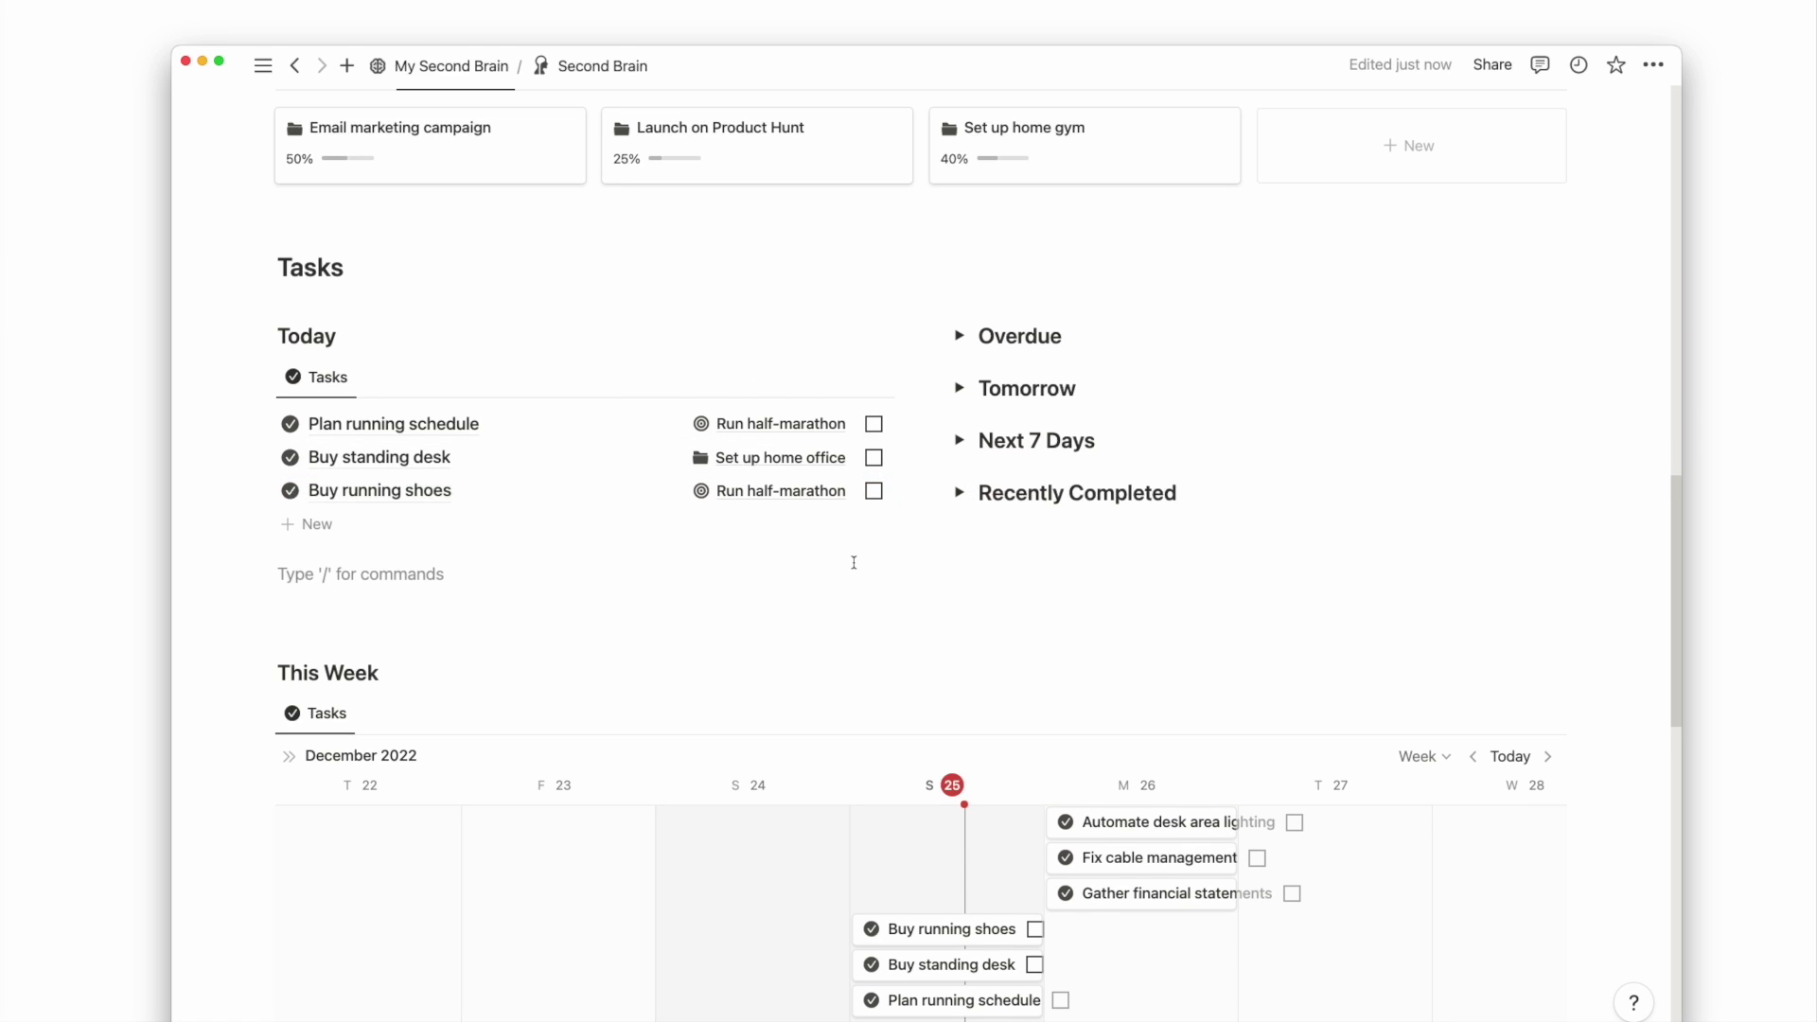
Step: Reschedule Buy running shoes to Tuesday 27; tick Buy standing desk, Plan running schedule, Automate desk area lighting
scroll(908, 568, down, 10)
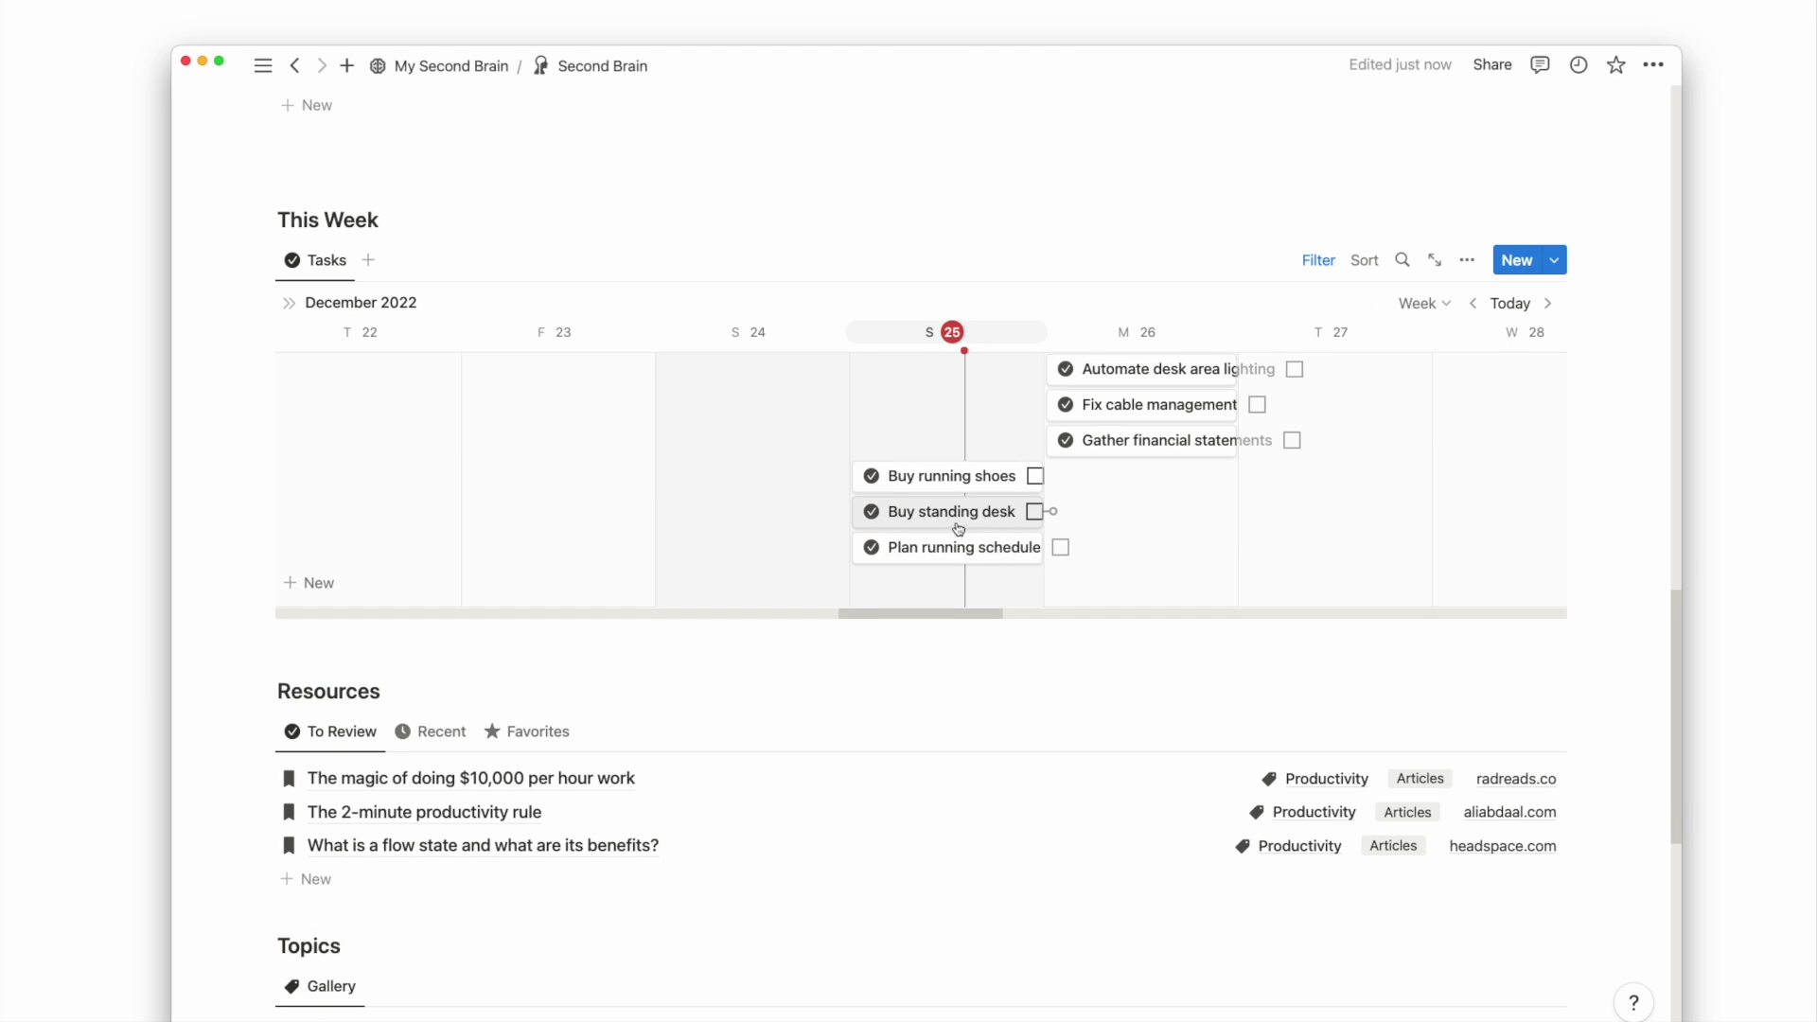
drag(990, 475, 1282, 487)
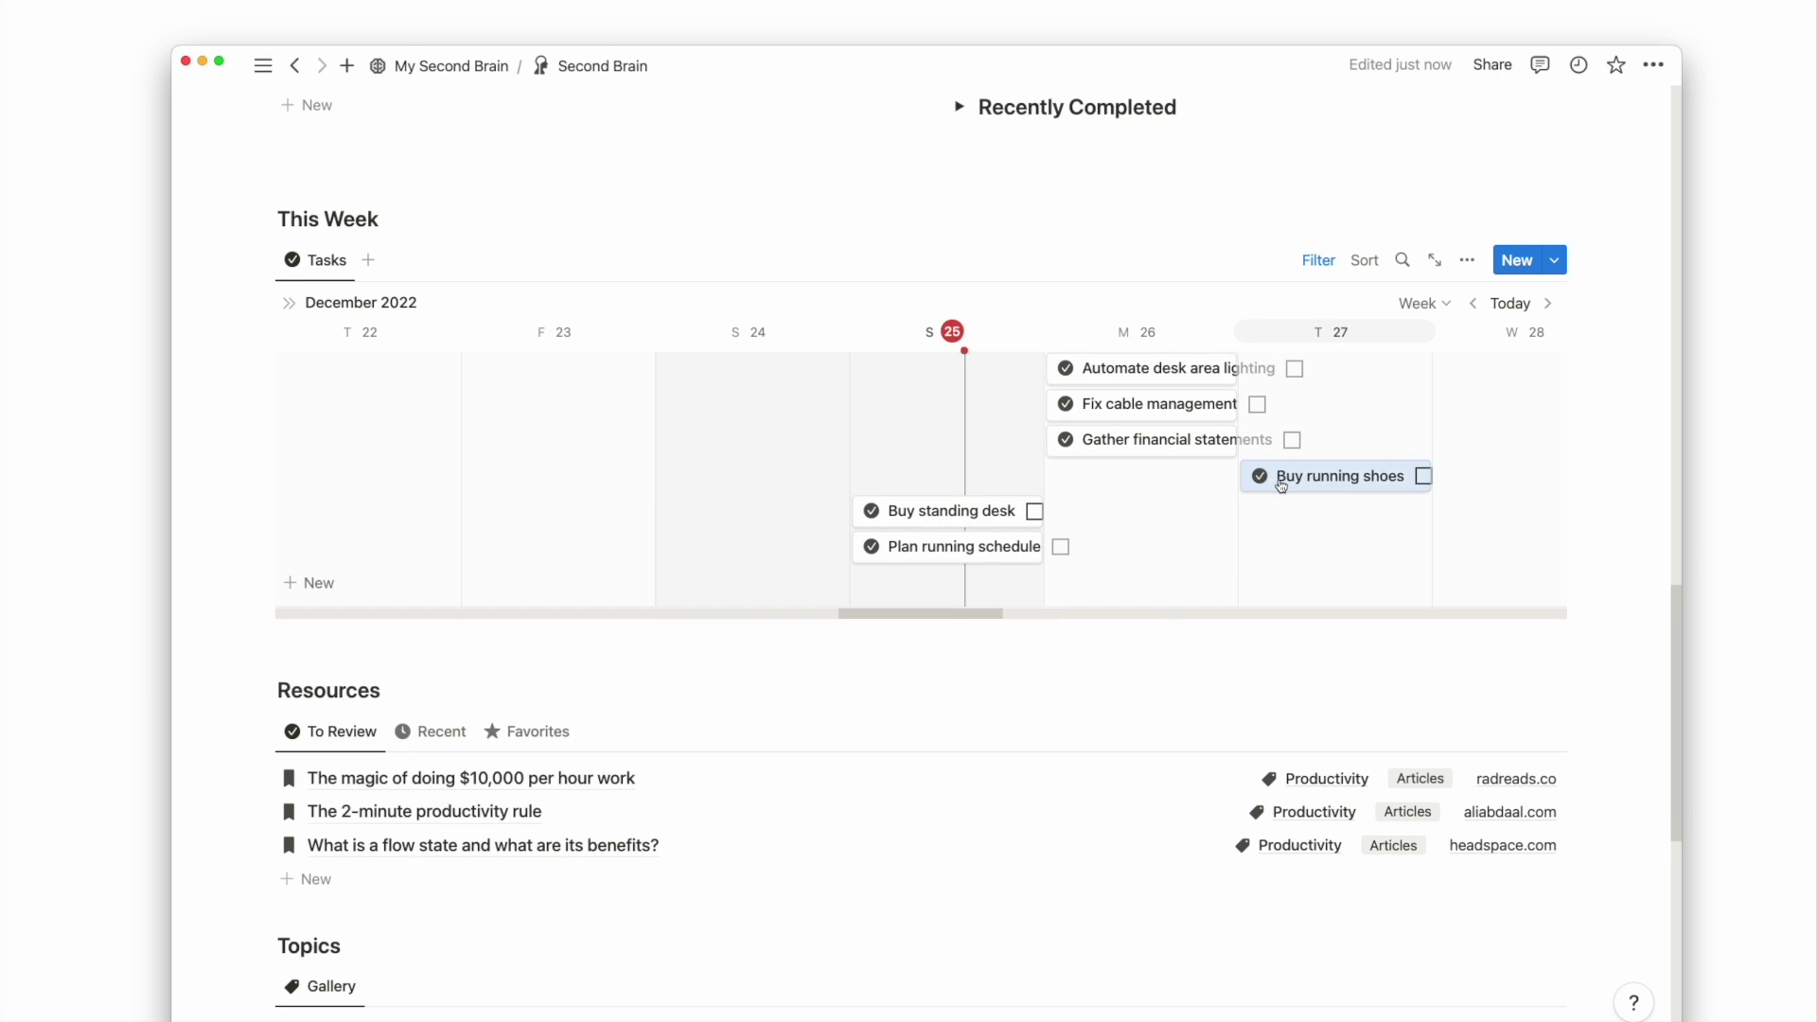
click(1035, 511)
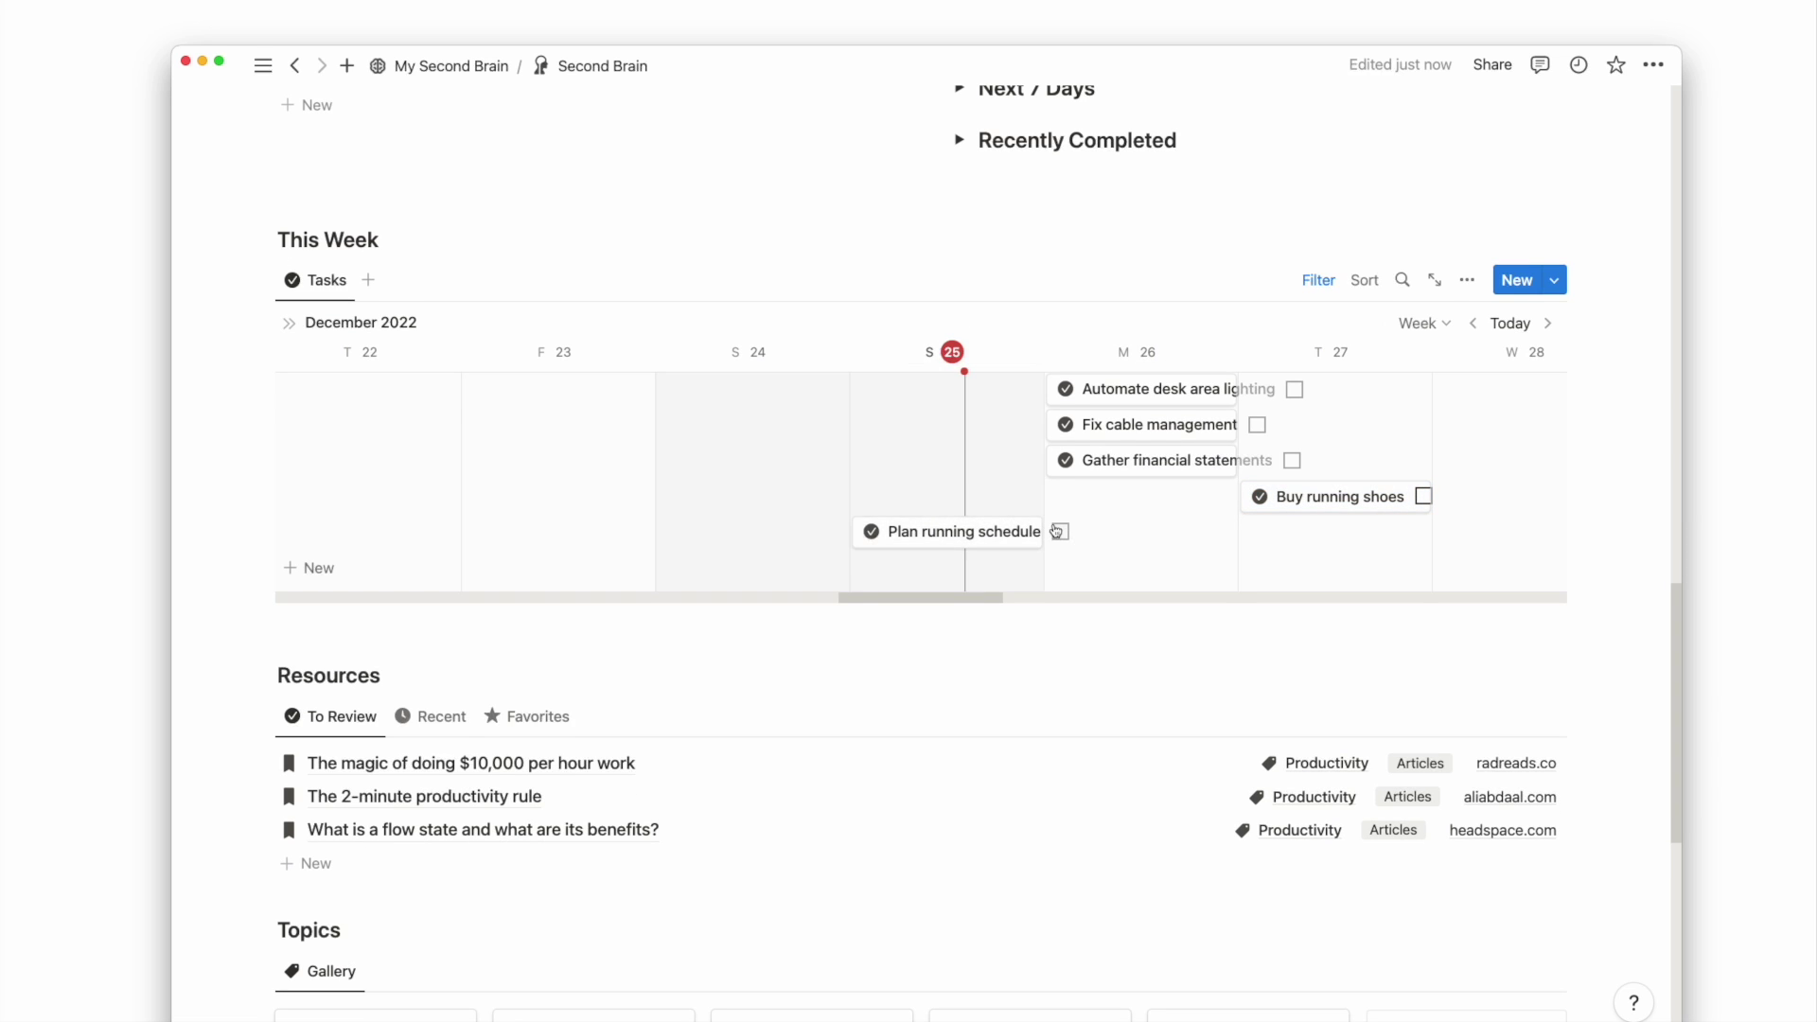
click(1058, 531)
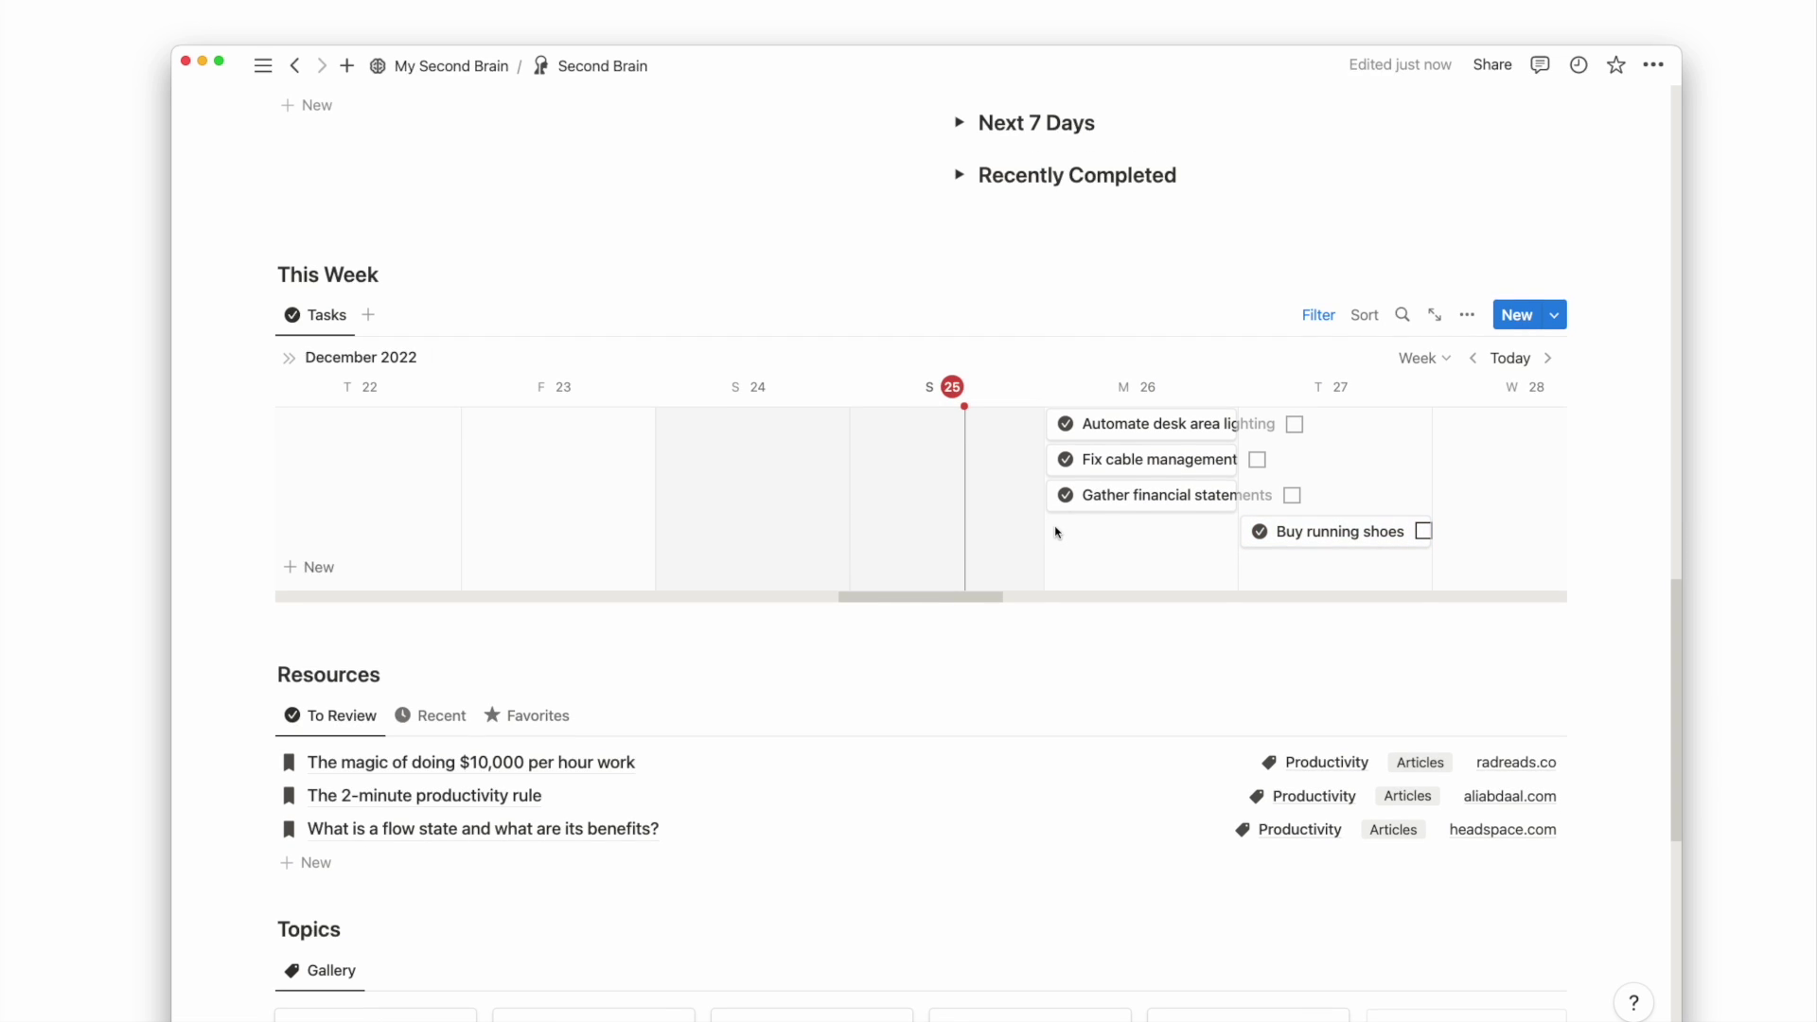
click(1295, 425)
scroll(1304, 530, down, 5)
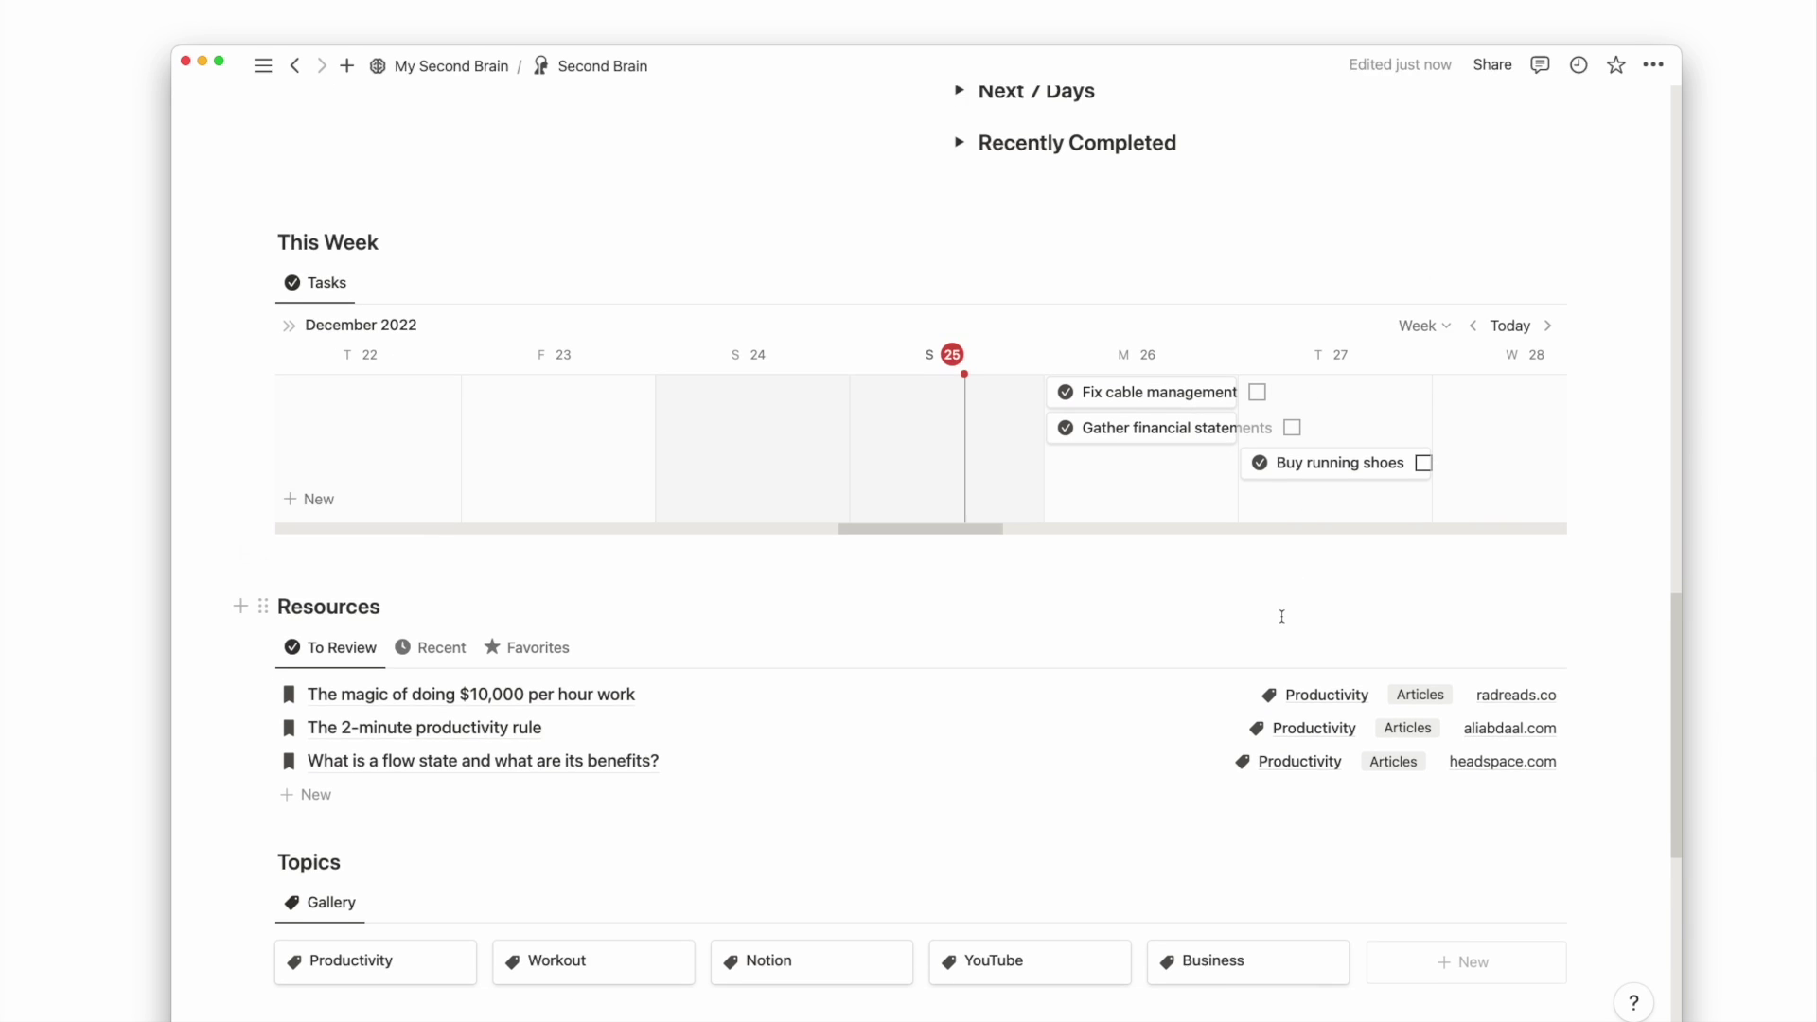
Step: Add an empty bullet to 'The magic of doing $10,000 per hour work' resource body
scroll(952, 568, down, 5)
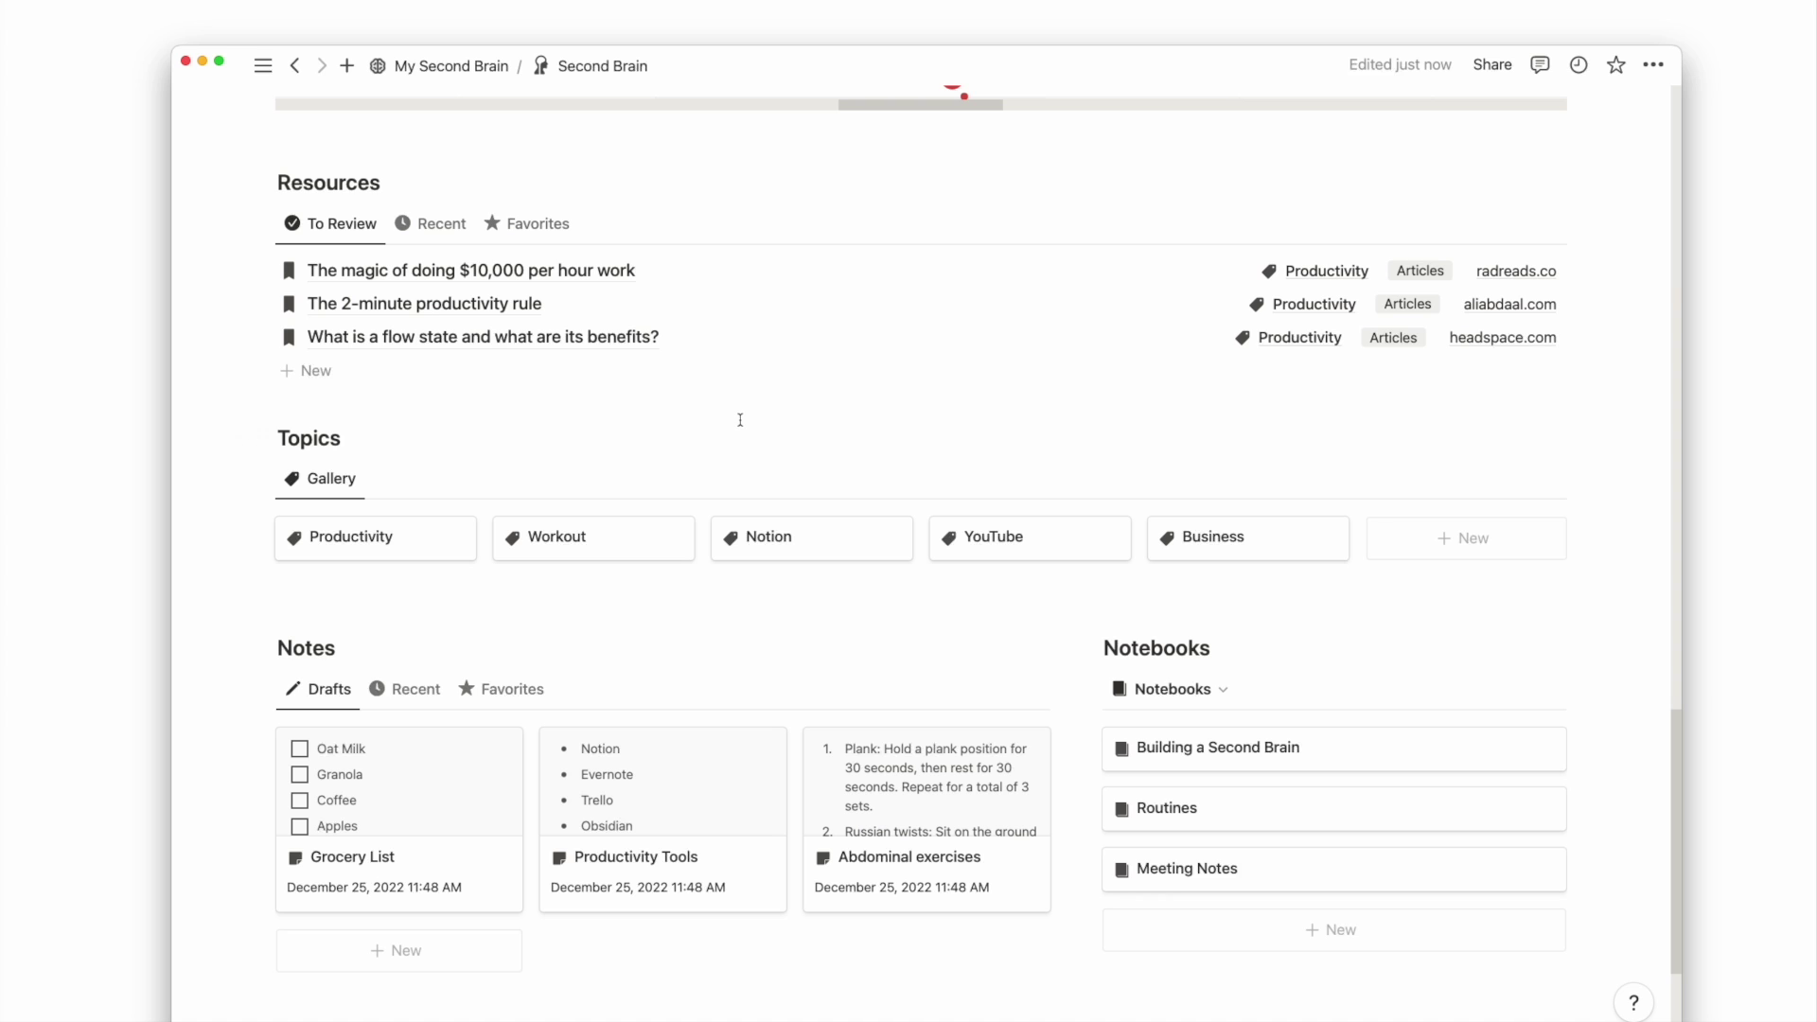
click(783, 272)
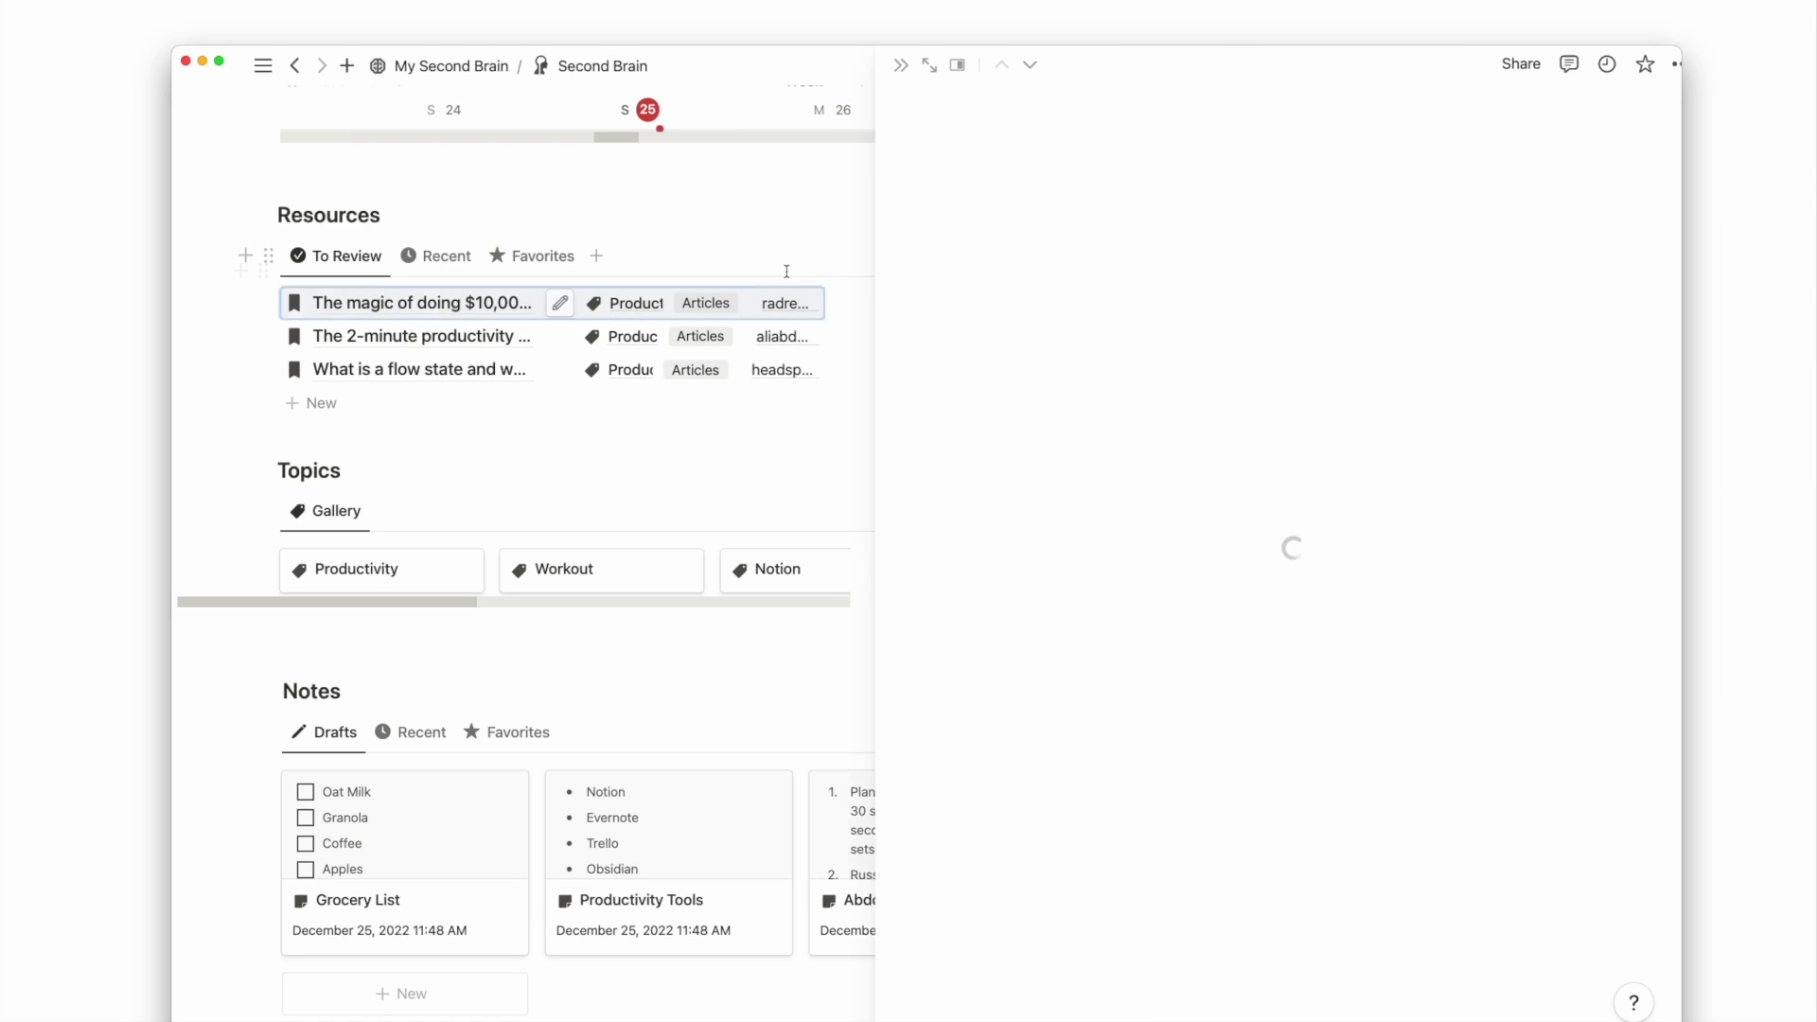
click(996, 673)
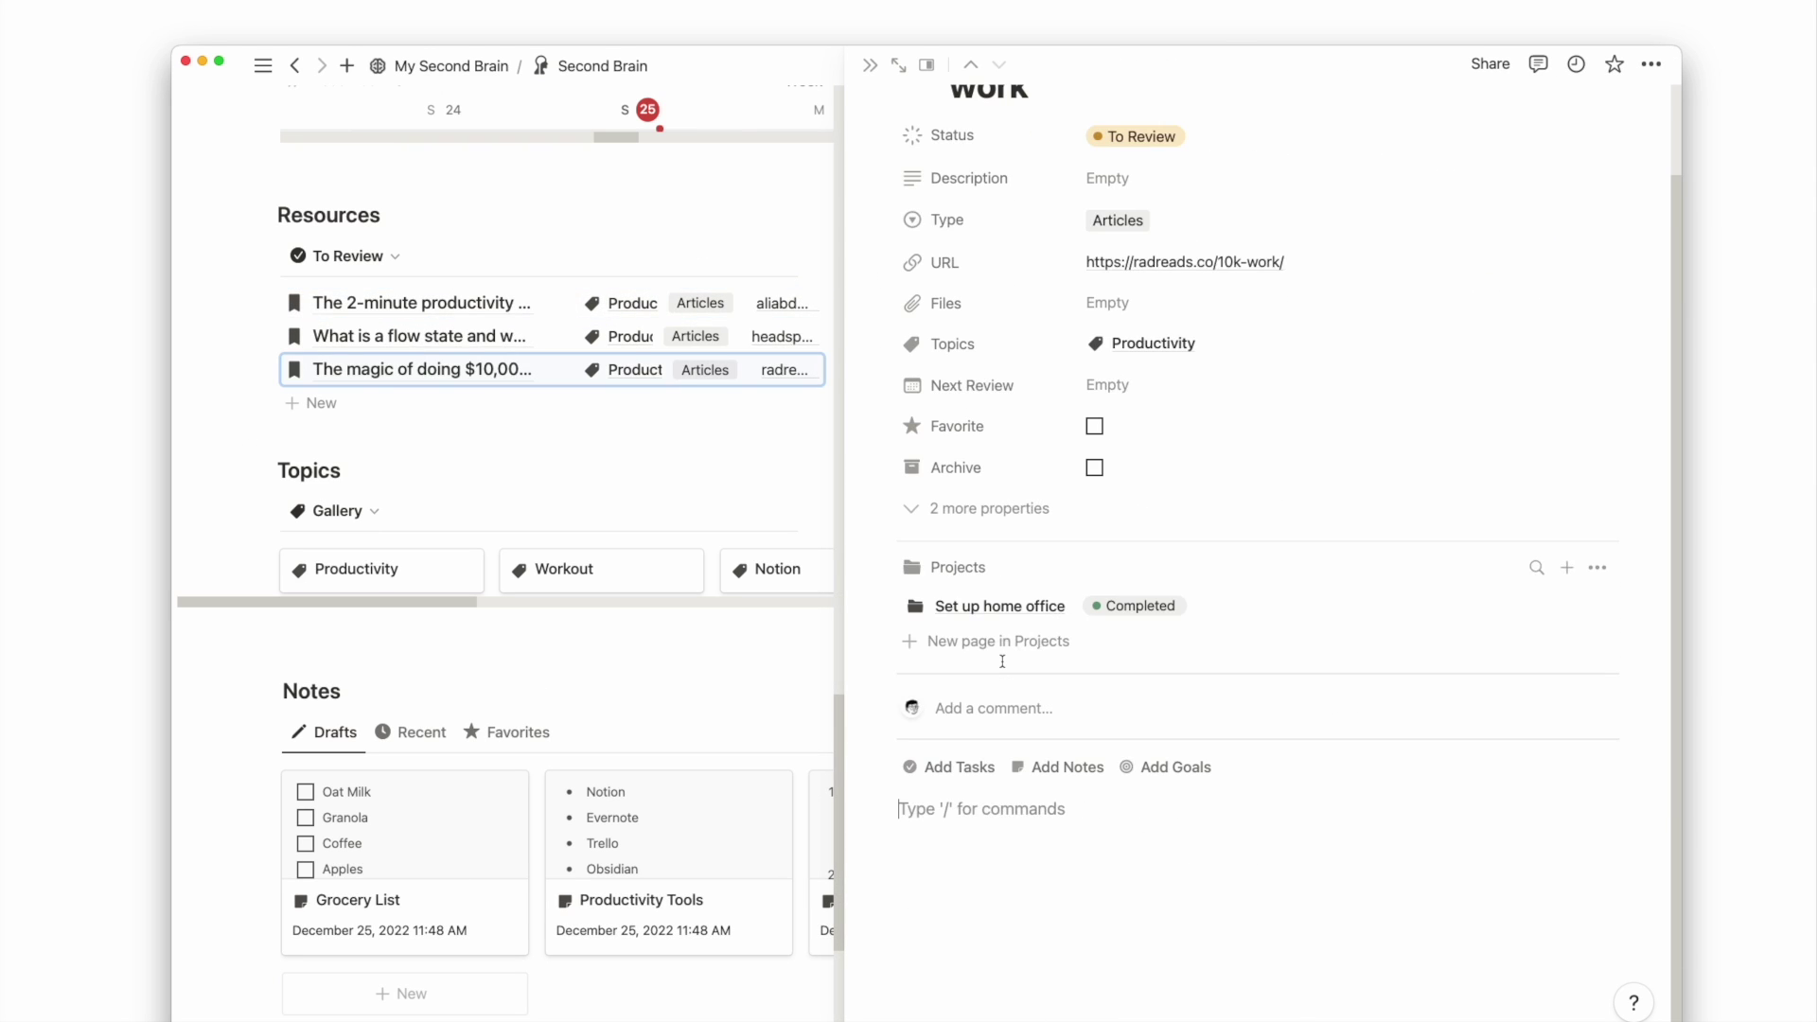
text(-)
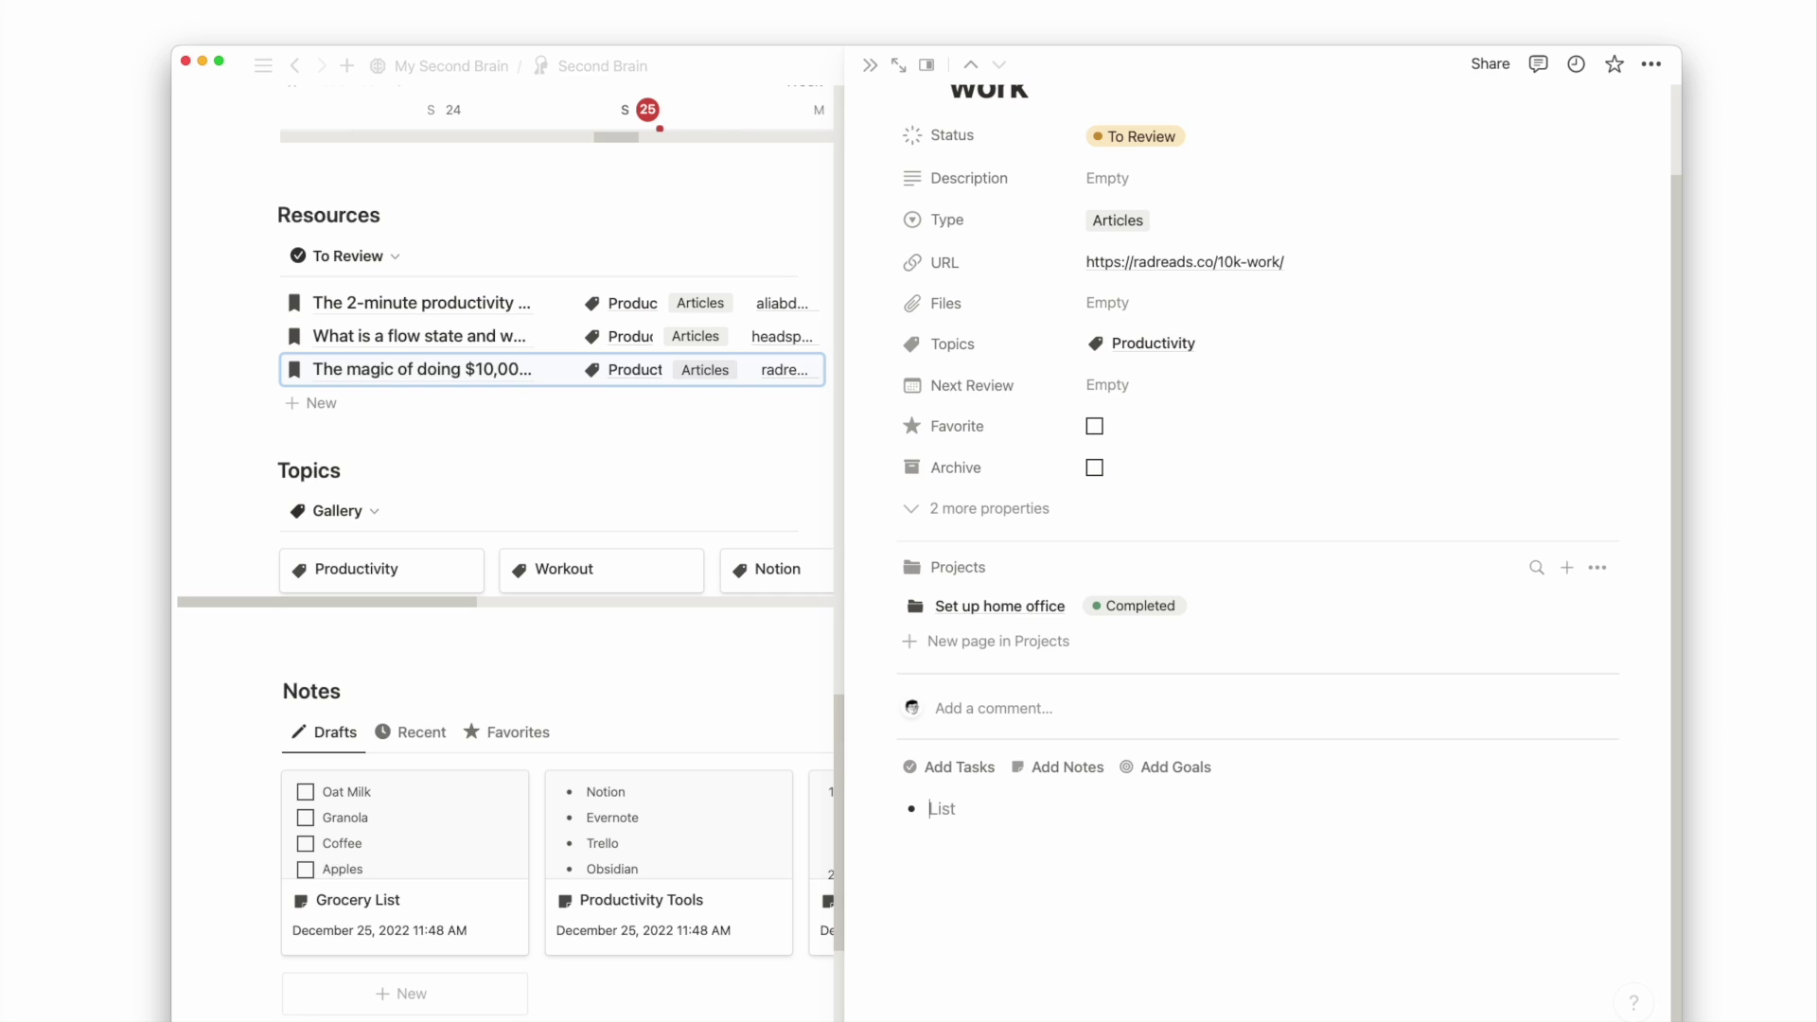
click(868, 66)
Step: Switch Resources to Recent, then Favorites, and copy the Favorites view link
click(425, 267)
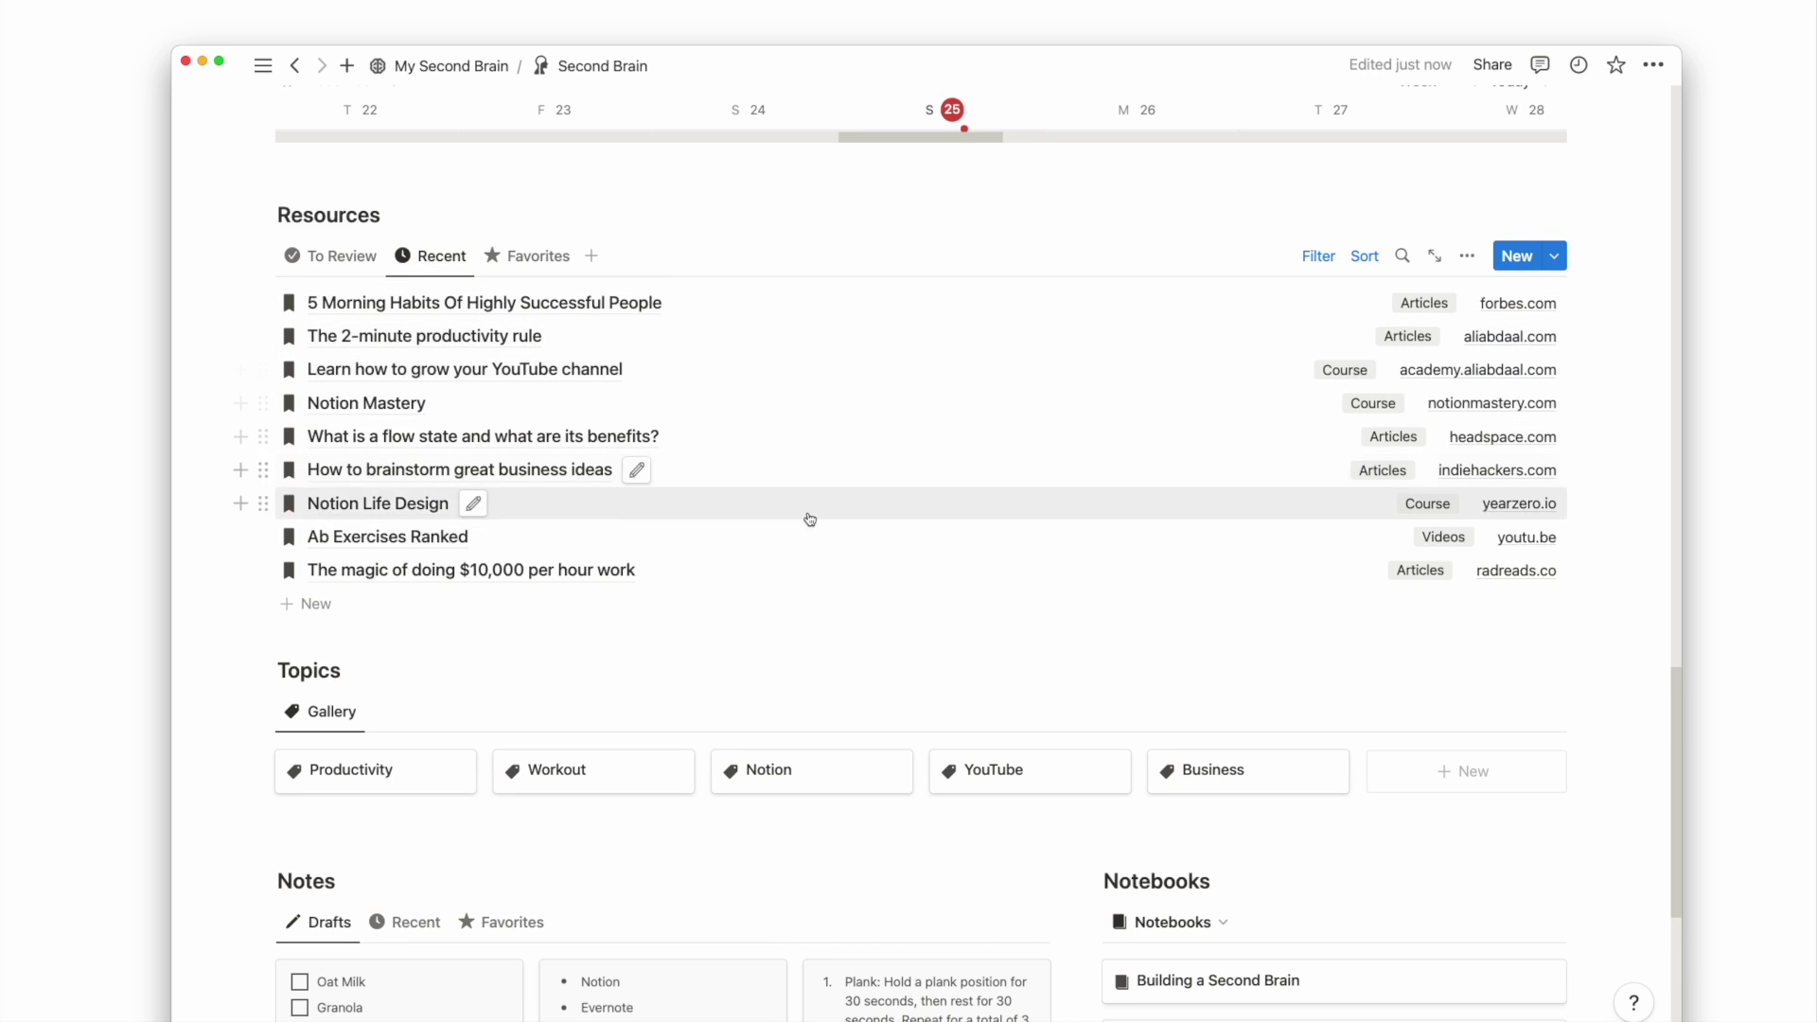
click(537, 260)
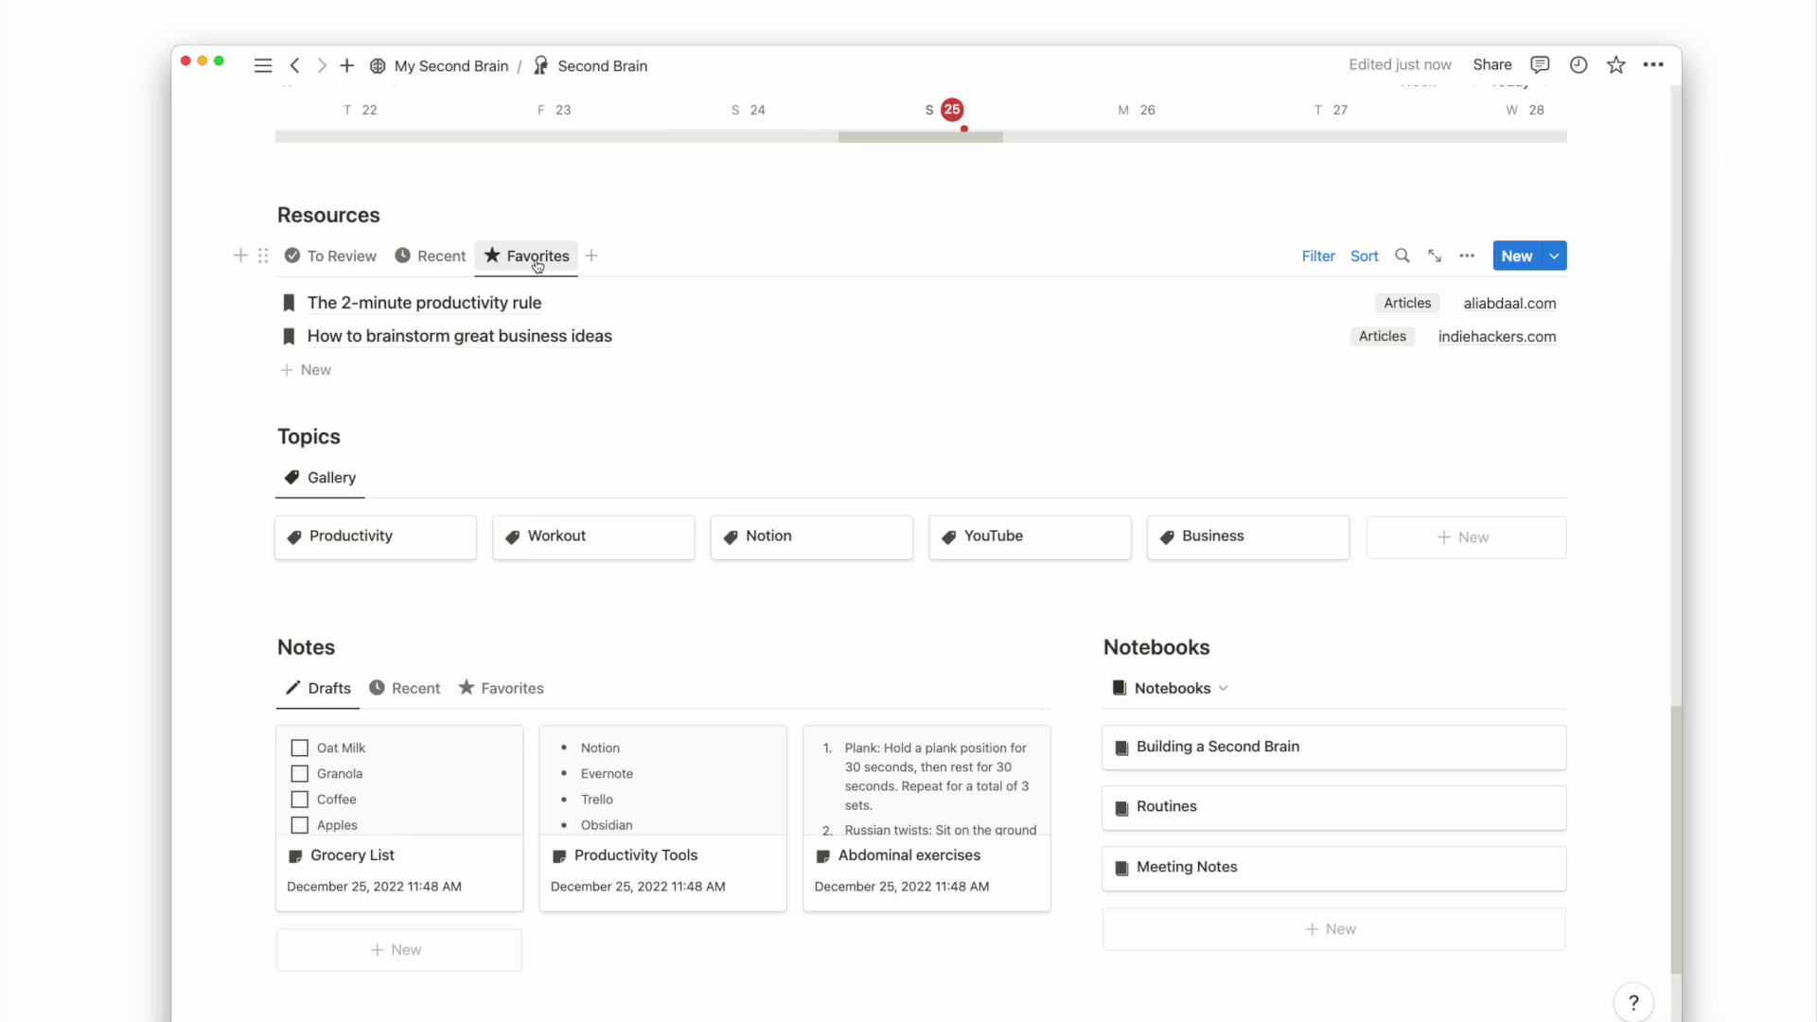
click(538, 265)
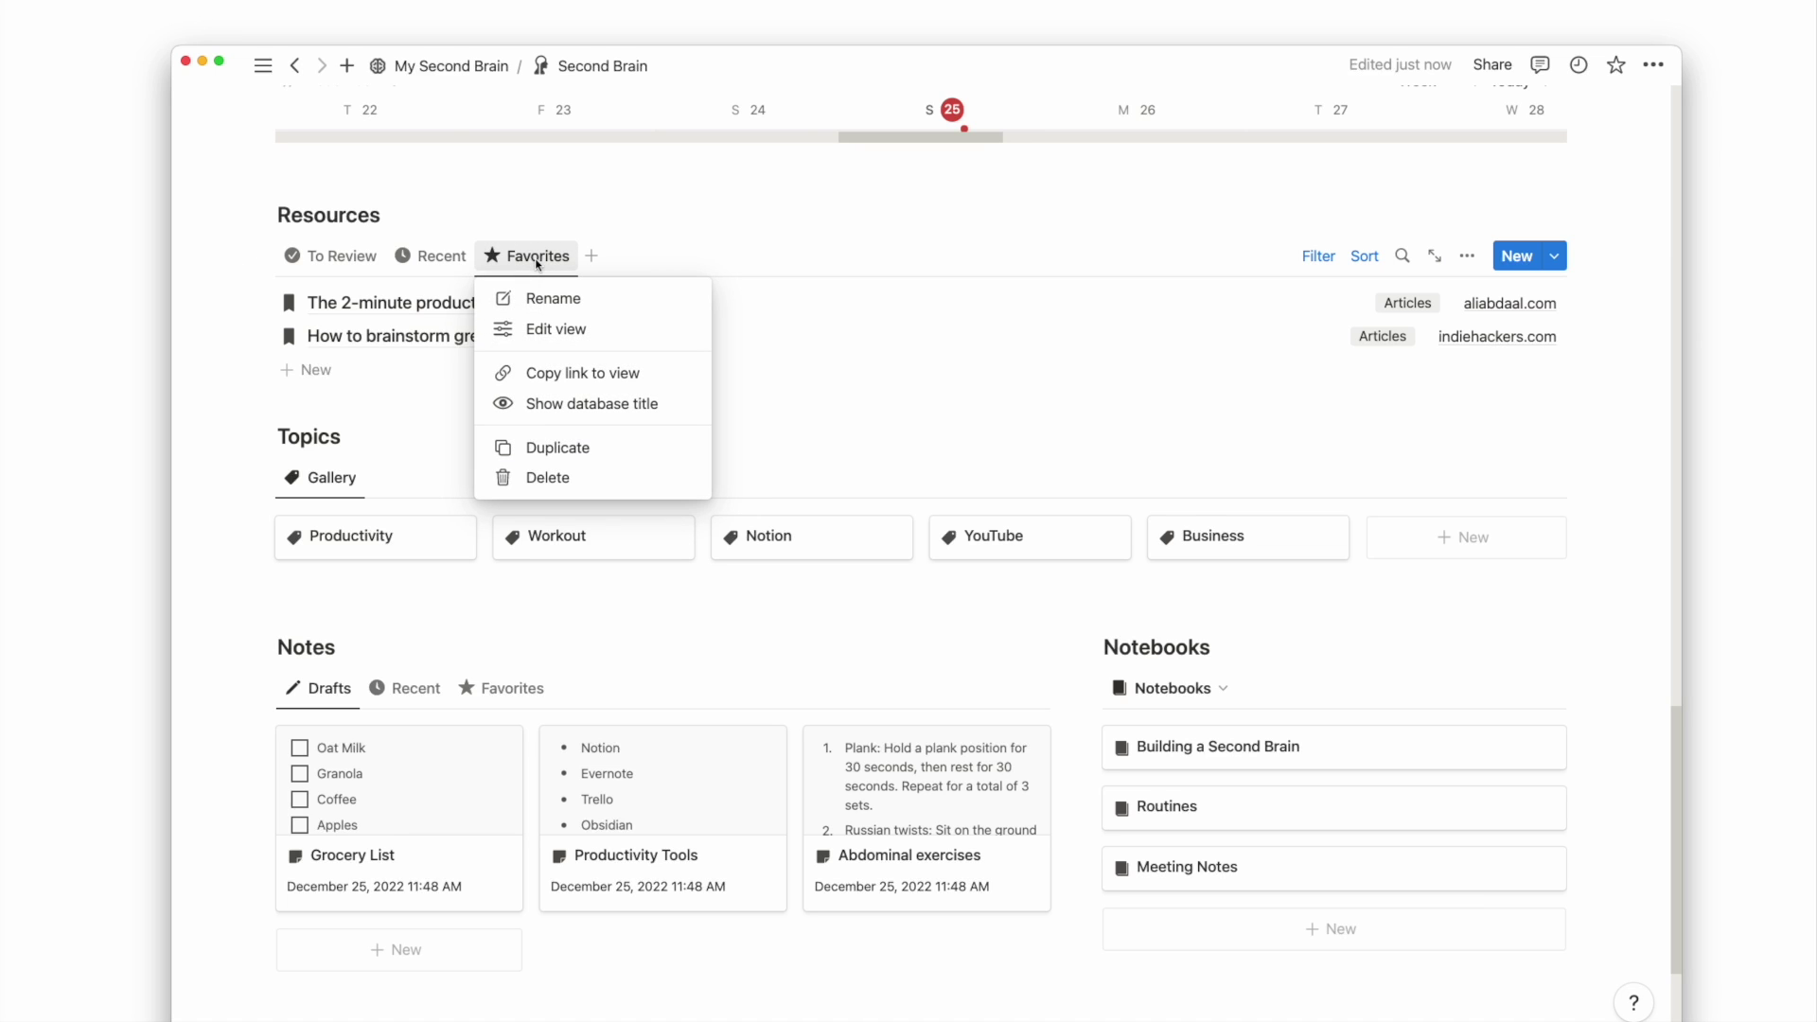
click(559, 372)
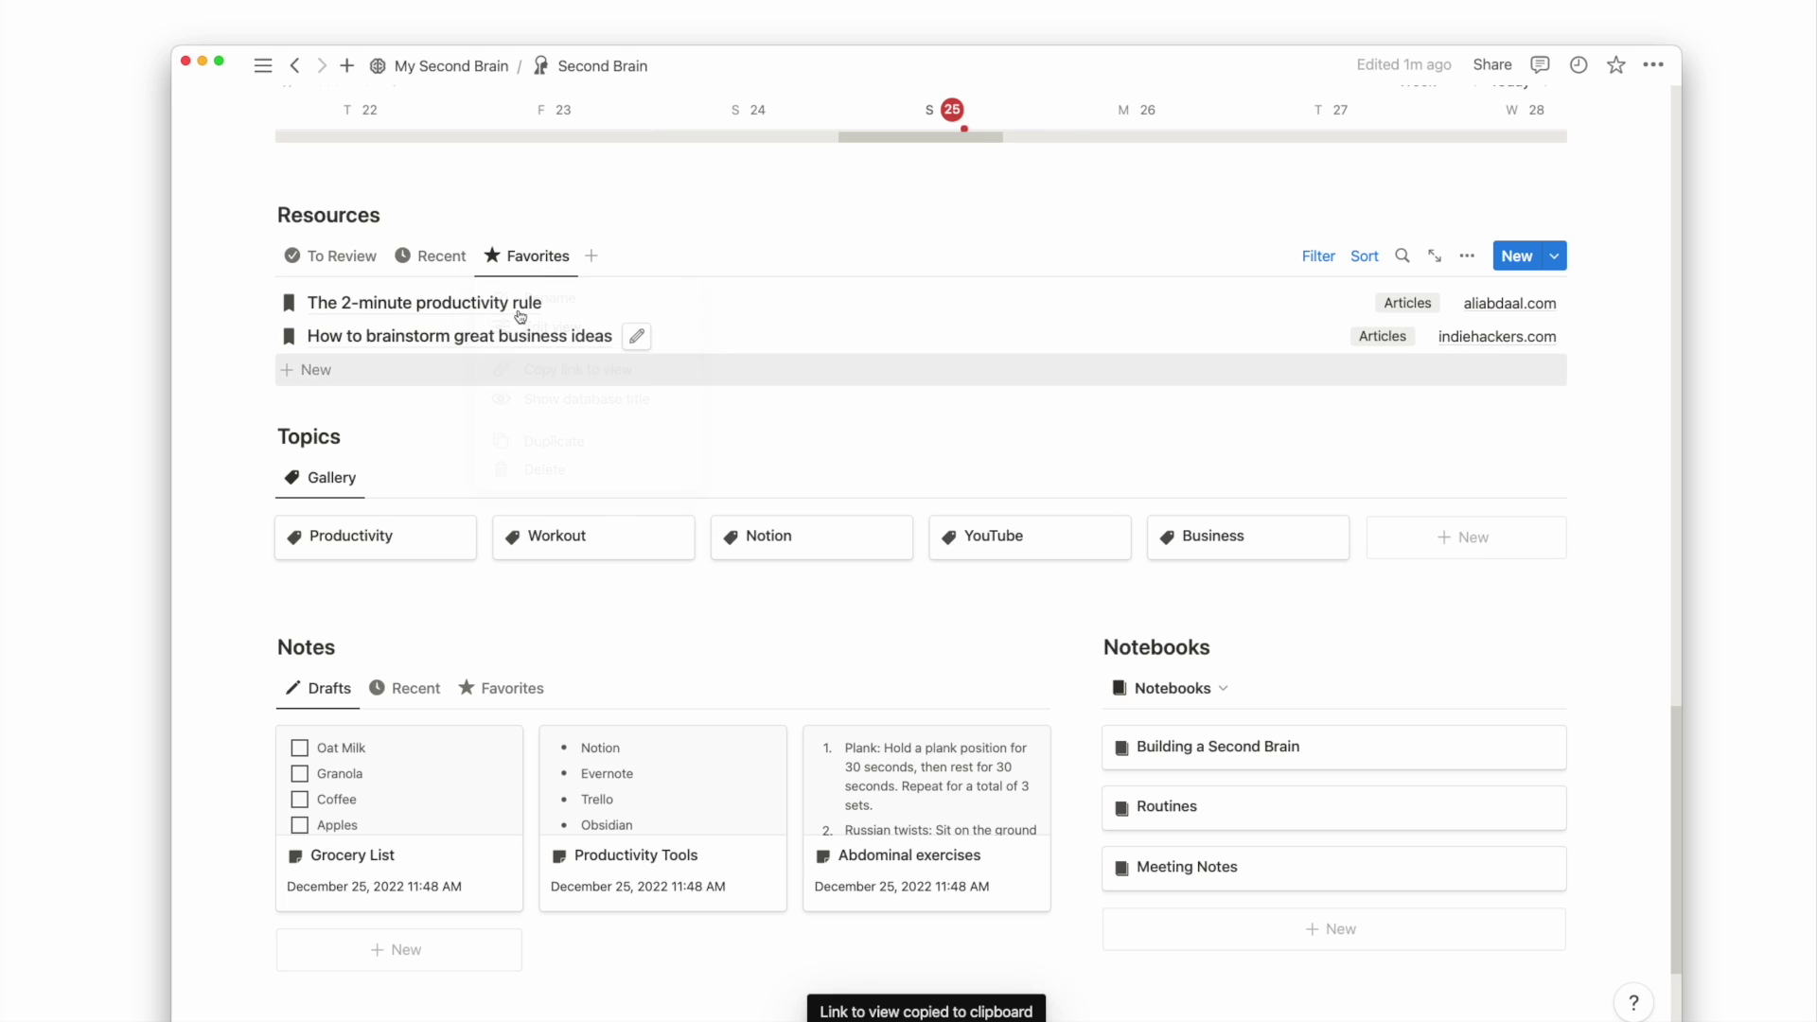
Step: Paste the link as a linked database view copied from the Favorites view
key(Return)
key(super+v)
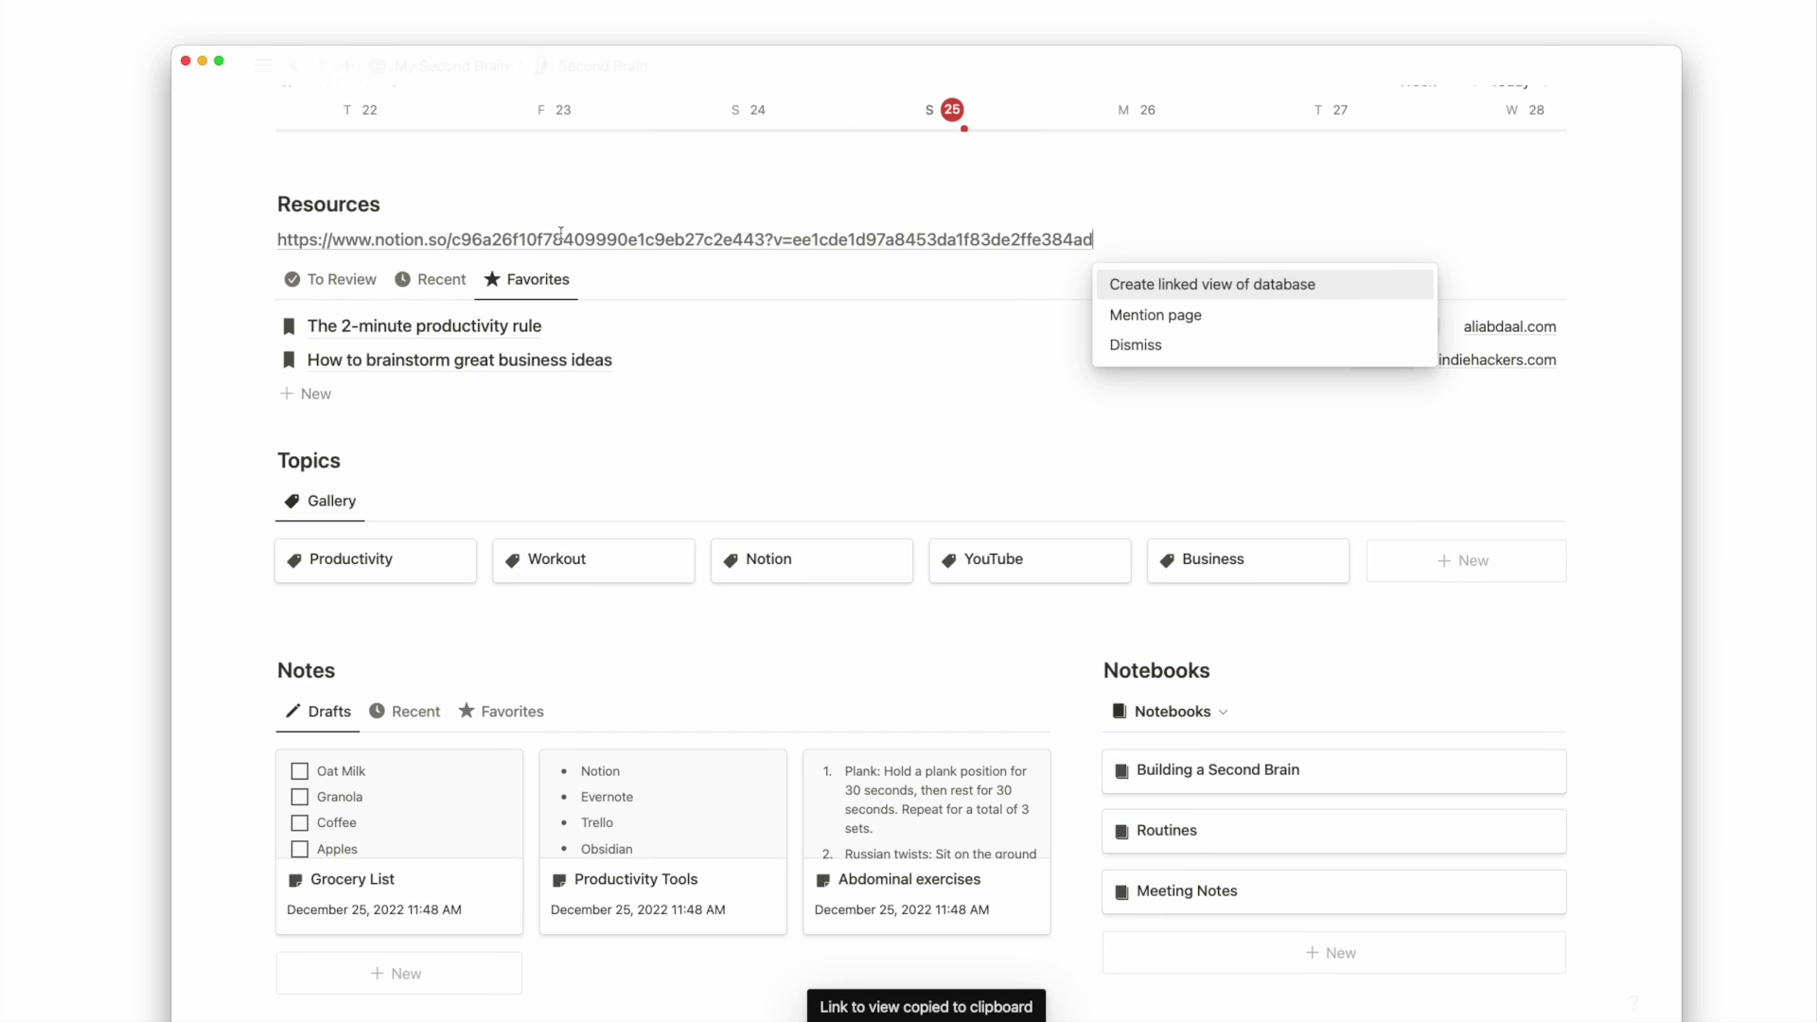
click(1251, 282)
click(1095, 252)
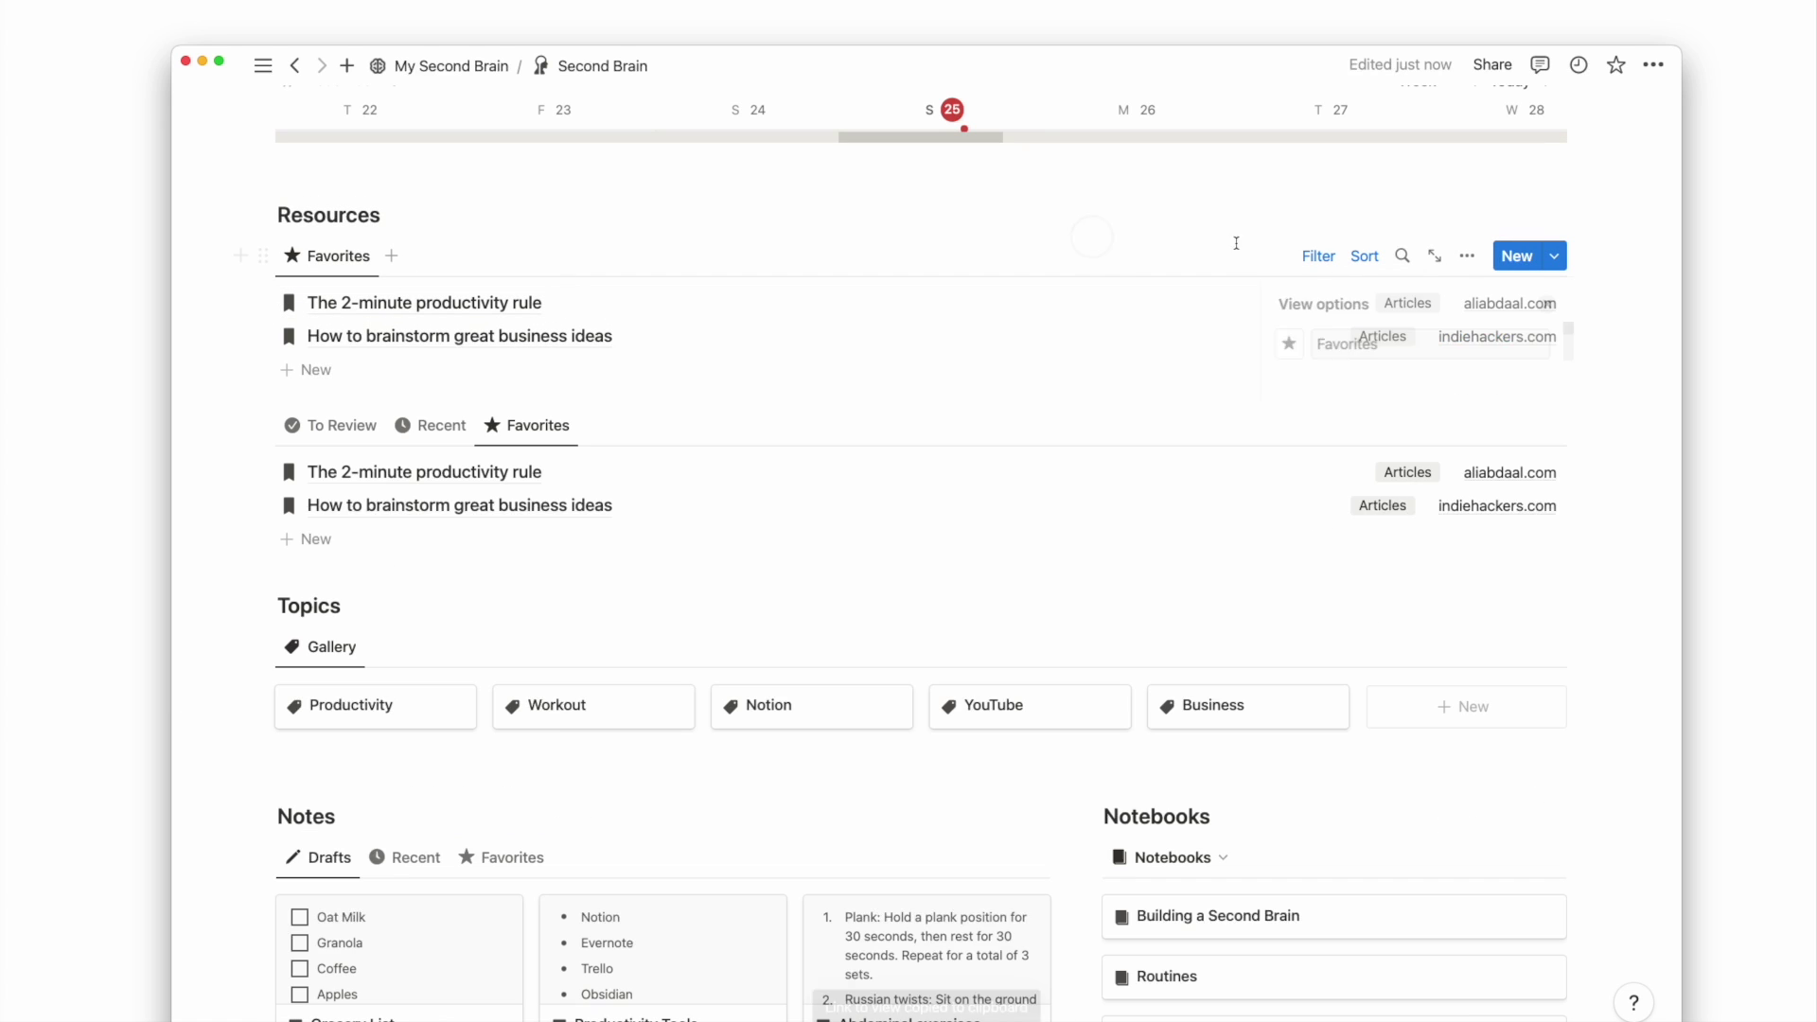
Step: Set the linked view's layout to Gallery with card preview None
click(1467, 264)
click(1472, 416)
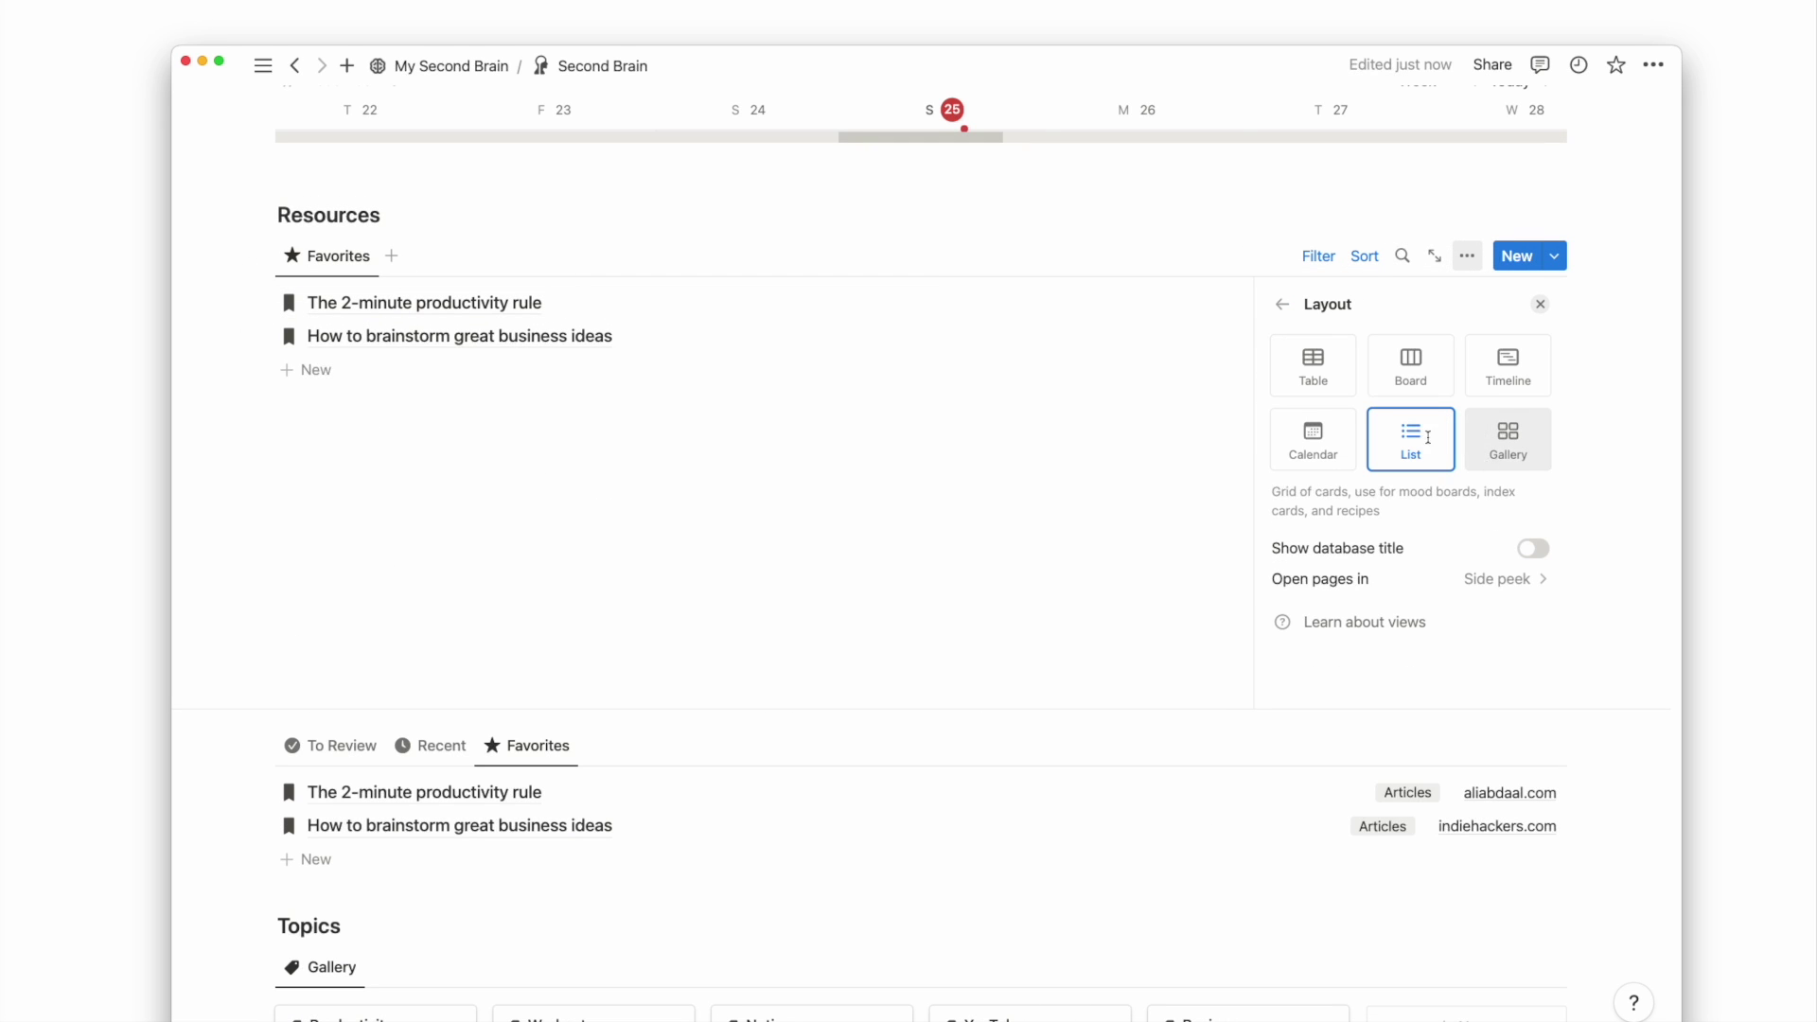
click(1507, 438)
click(1481, 578)
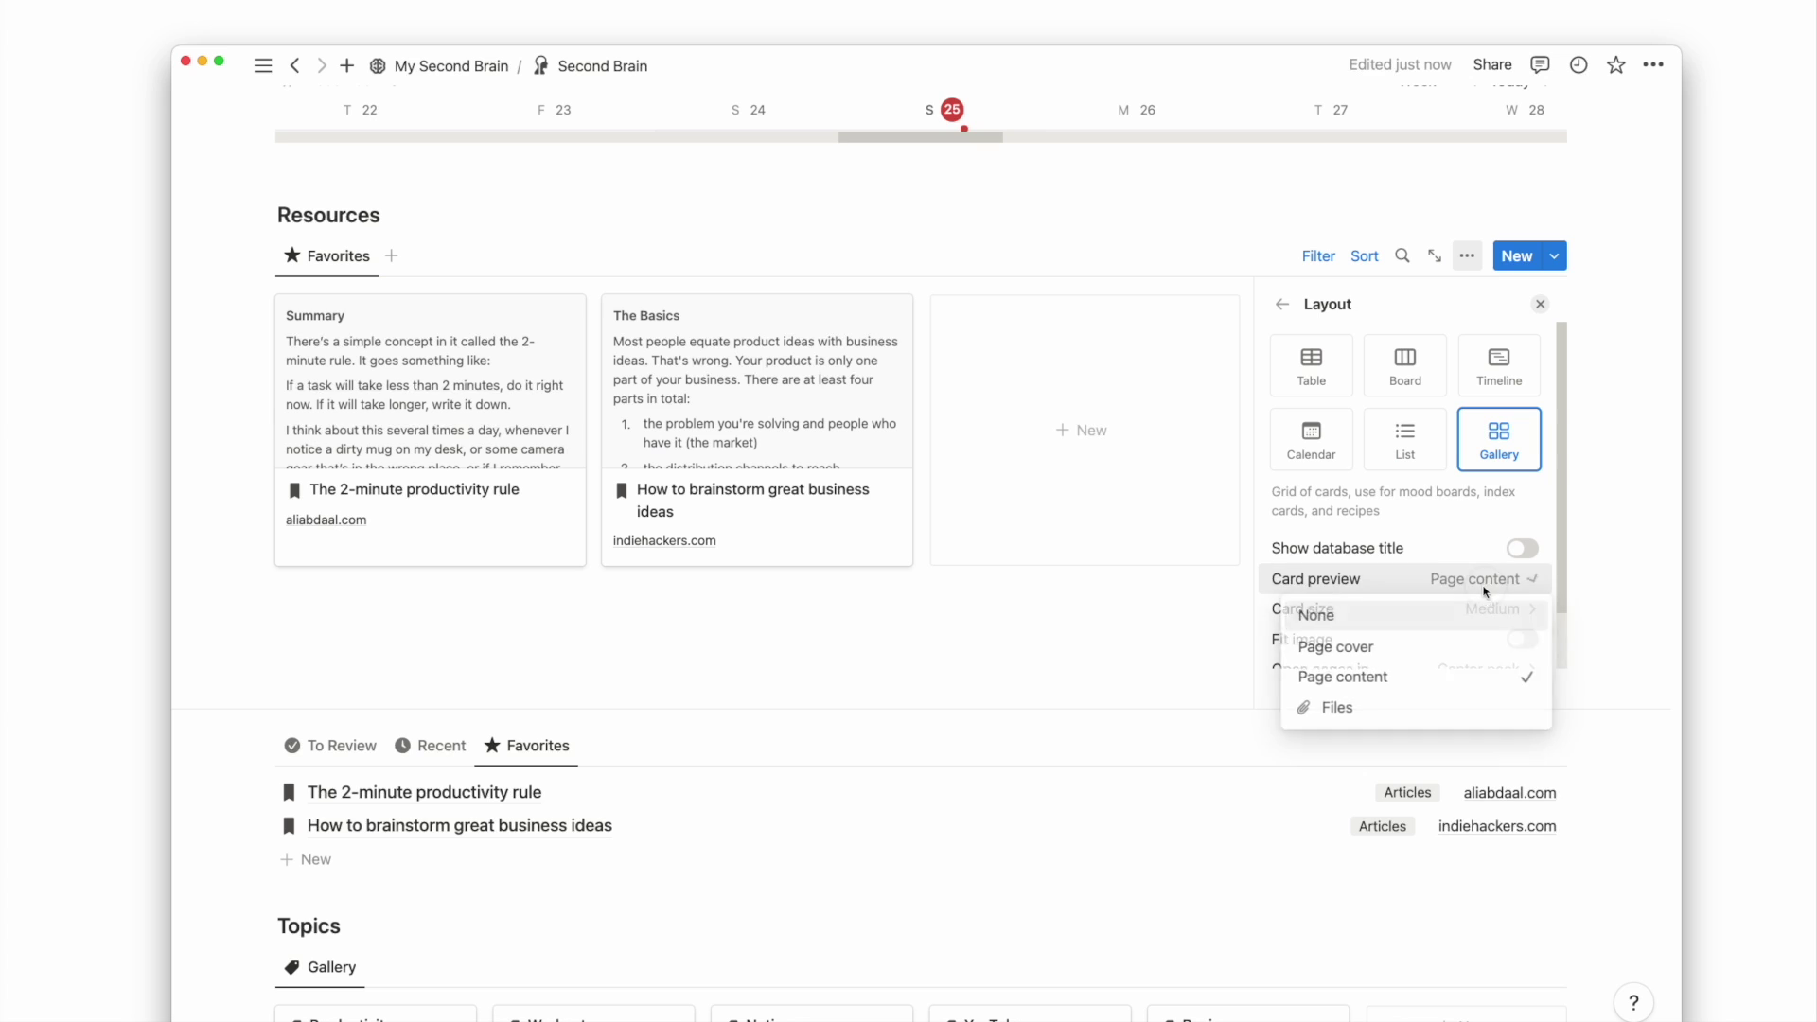
click(1430, 615)
click(1051, 252)
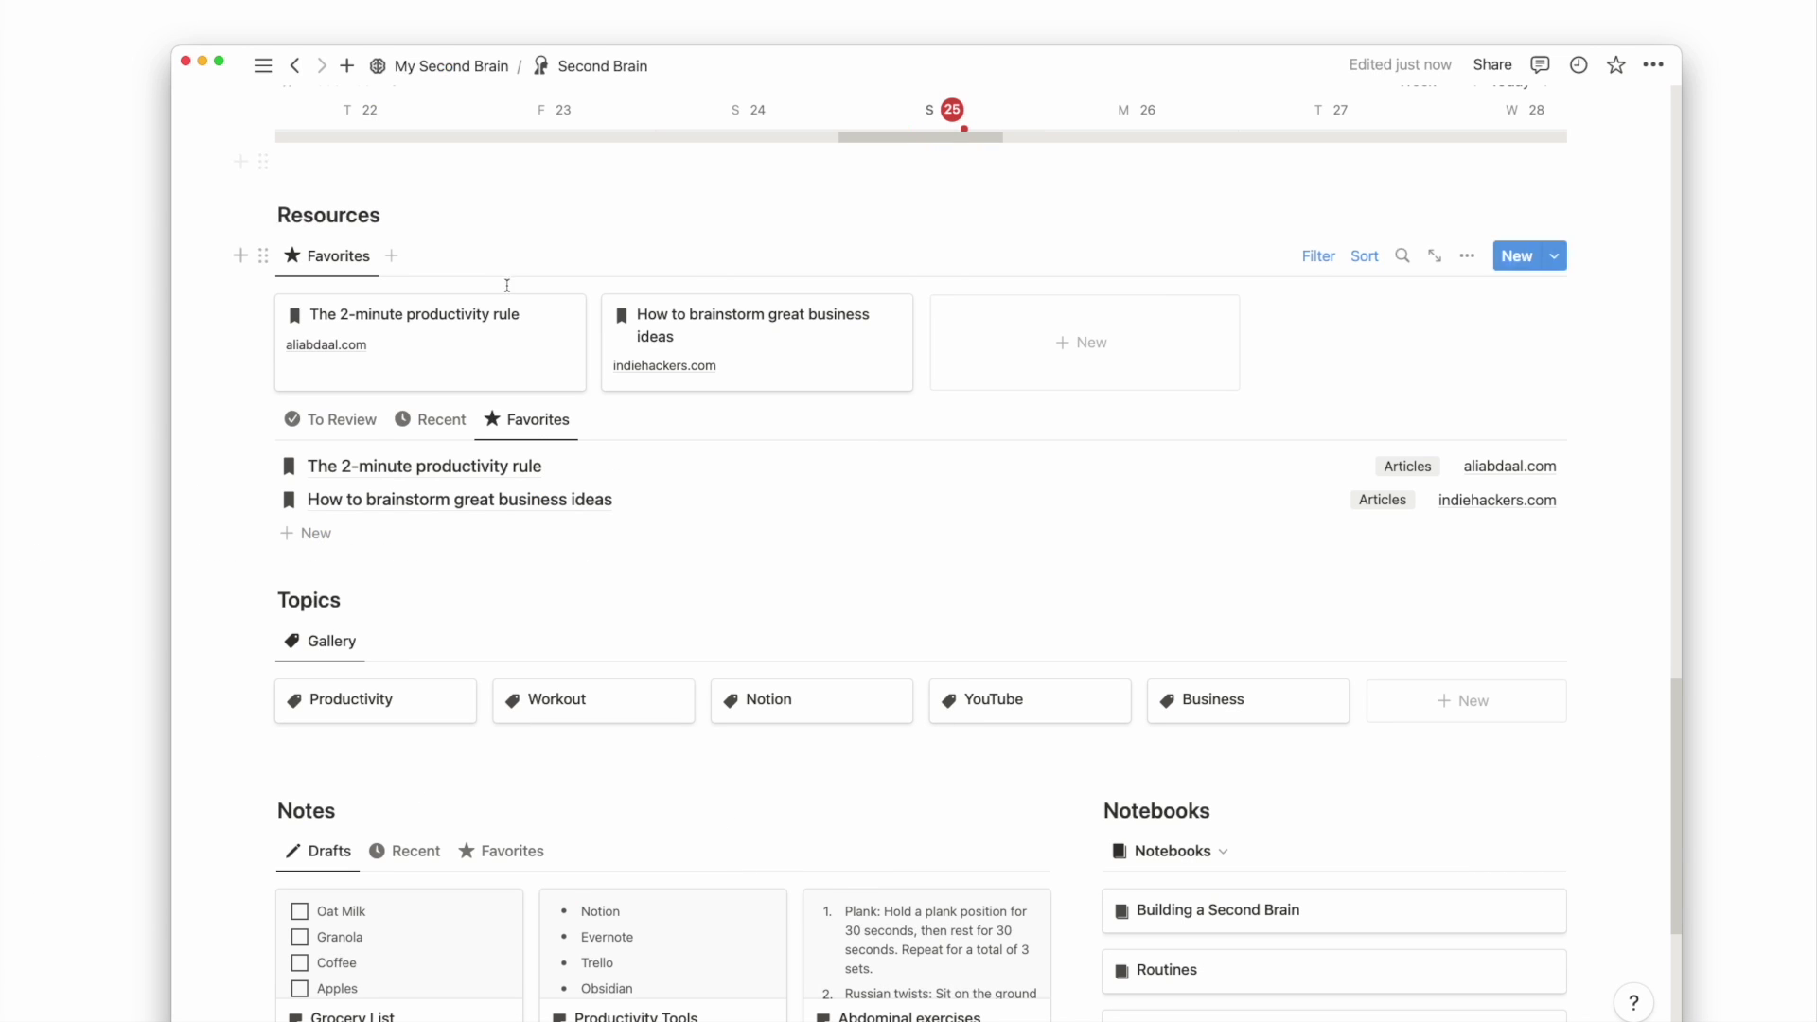
click(240, 256)
click(435, 216)
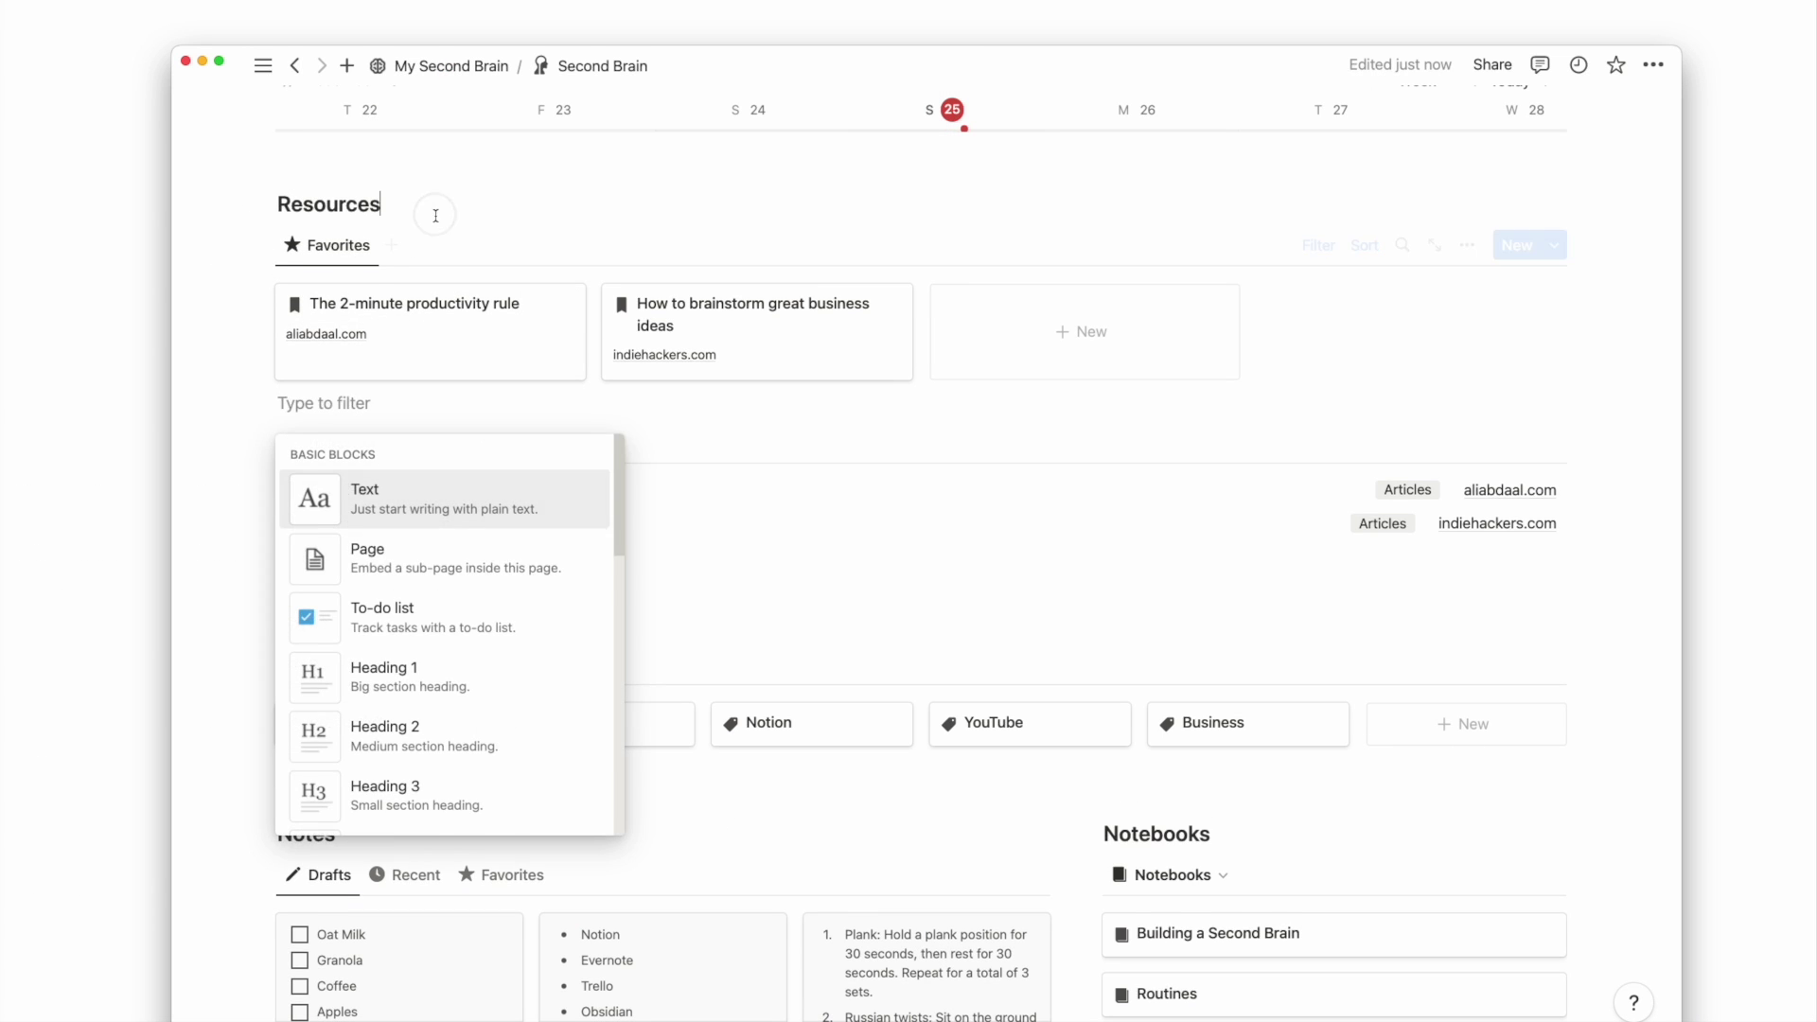
scroll(595, 415, down, 1)
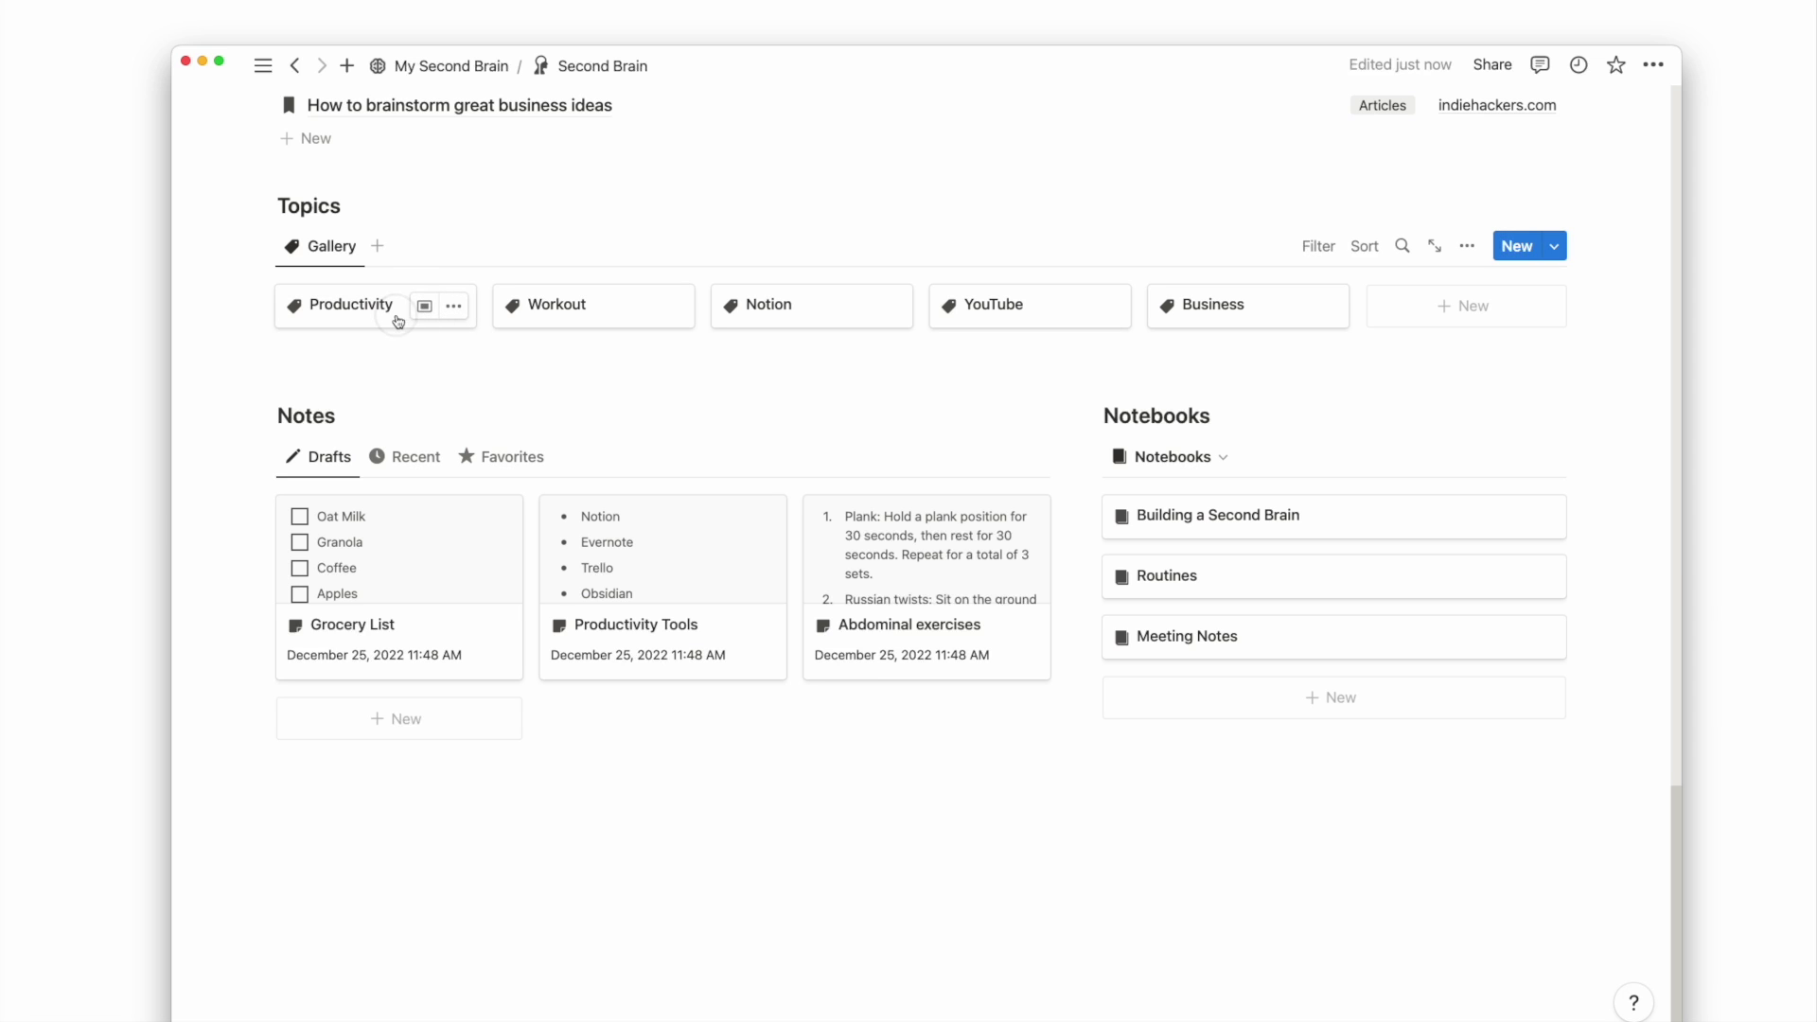
click(397, 319)
scroll(677, 459, down, 5)
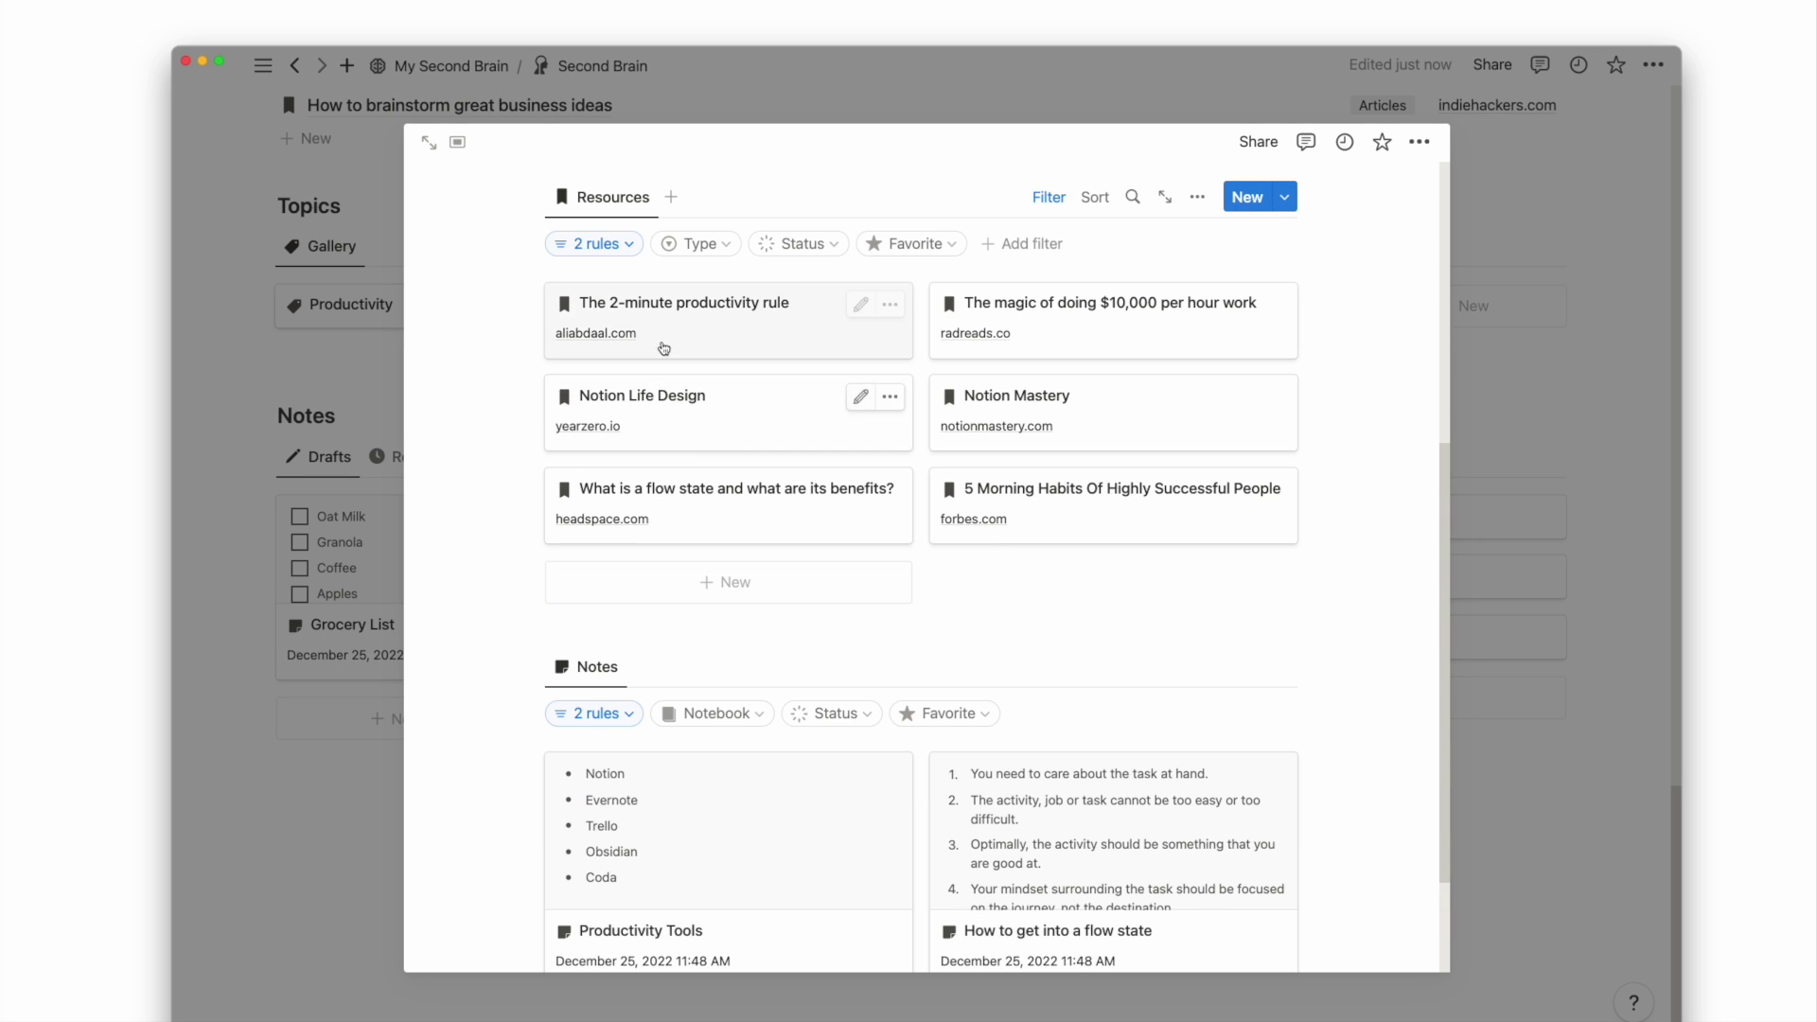
scroll(945, 547, down, 3)
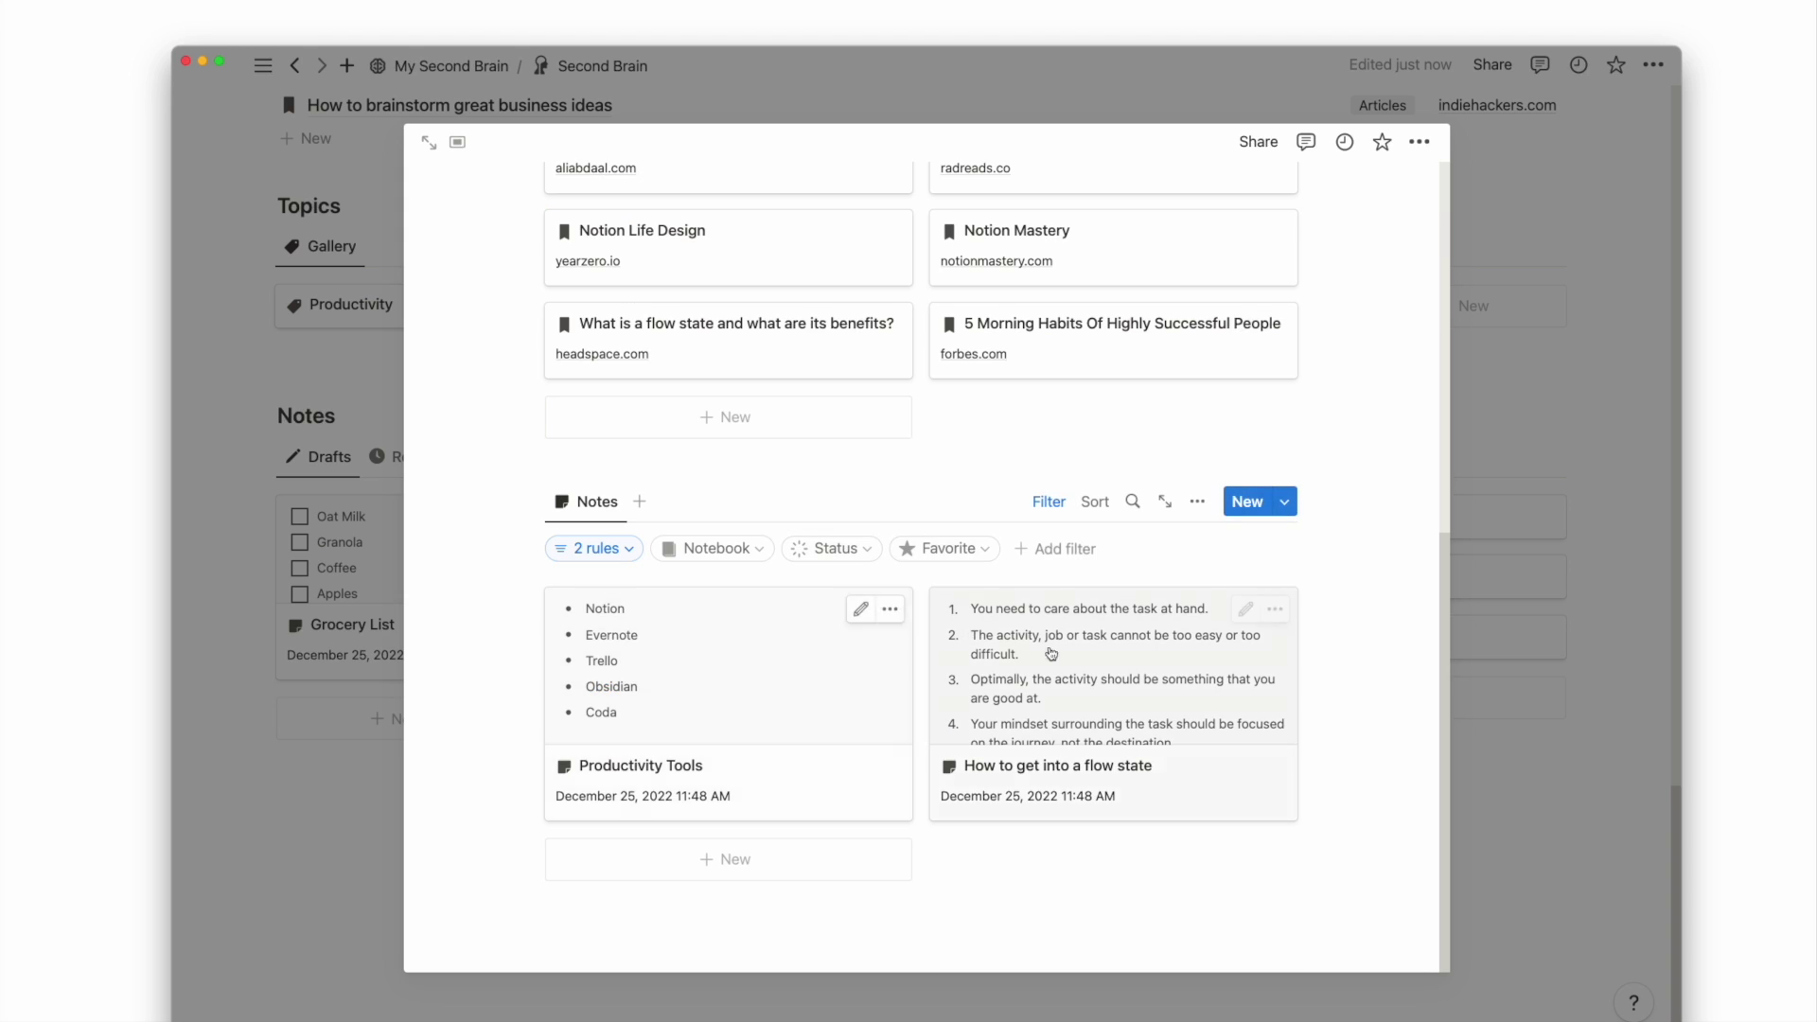
click(341, 457)
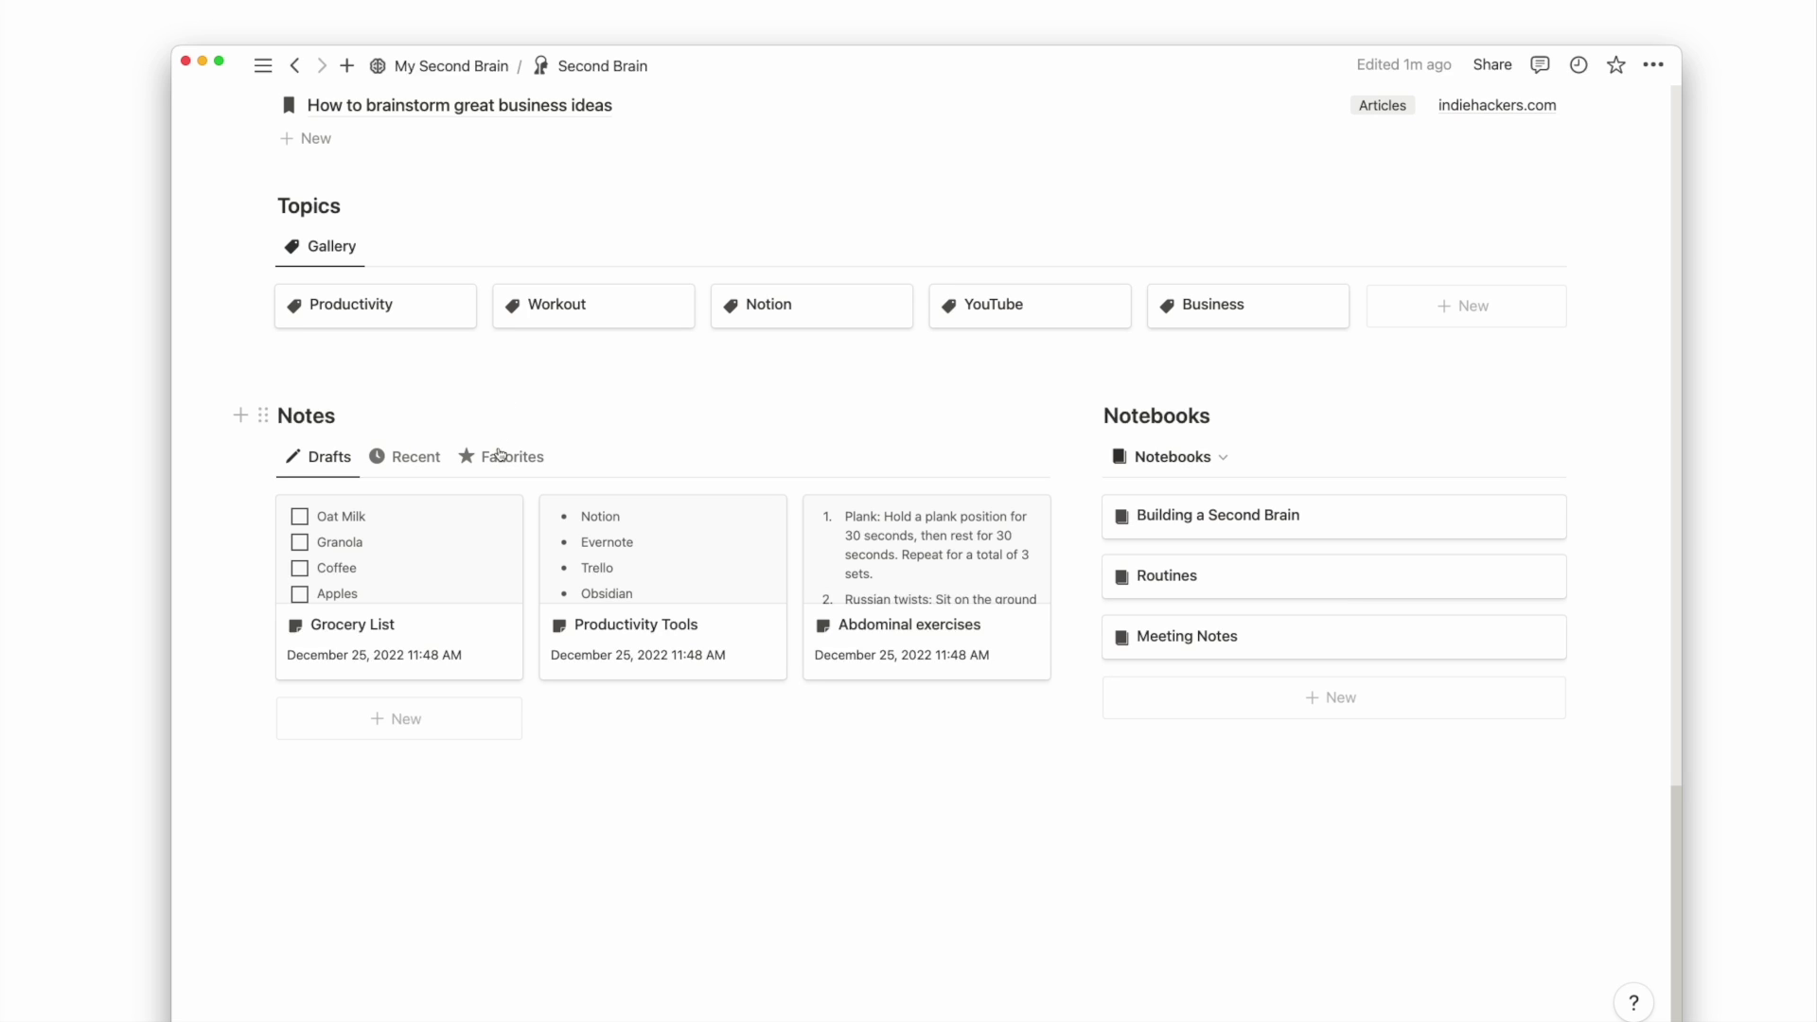
mouse_move(479, 512)
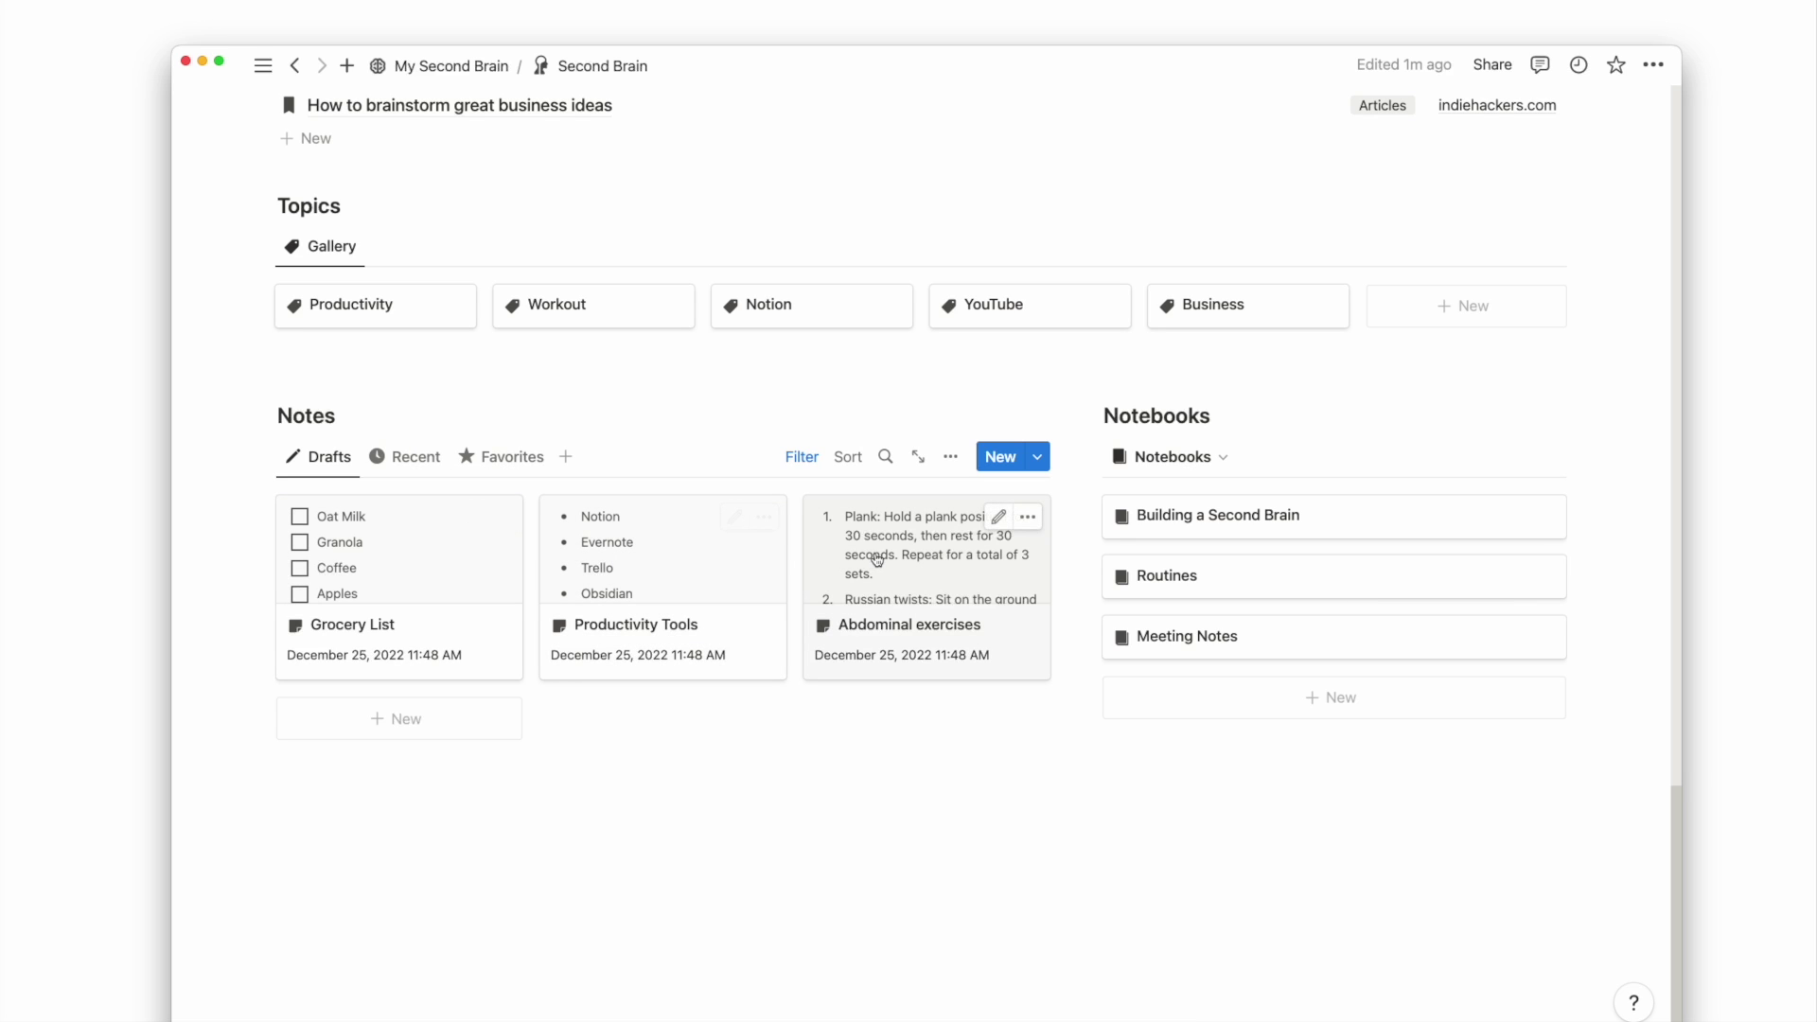
Step: Search 'ab' and link No-Equipment Ab Exercises Chart to the Abdominal exercises note
click(918, 532)
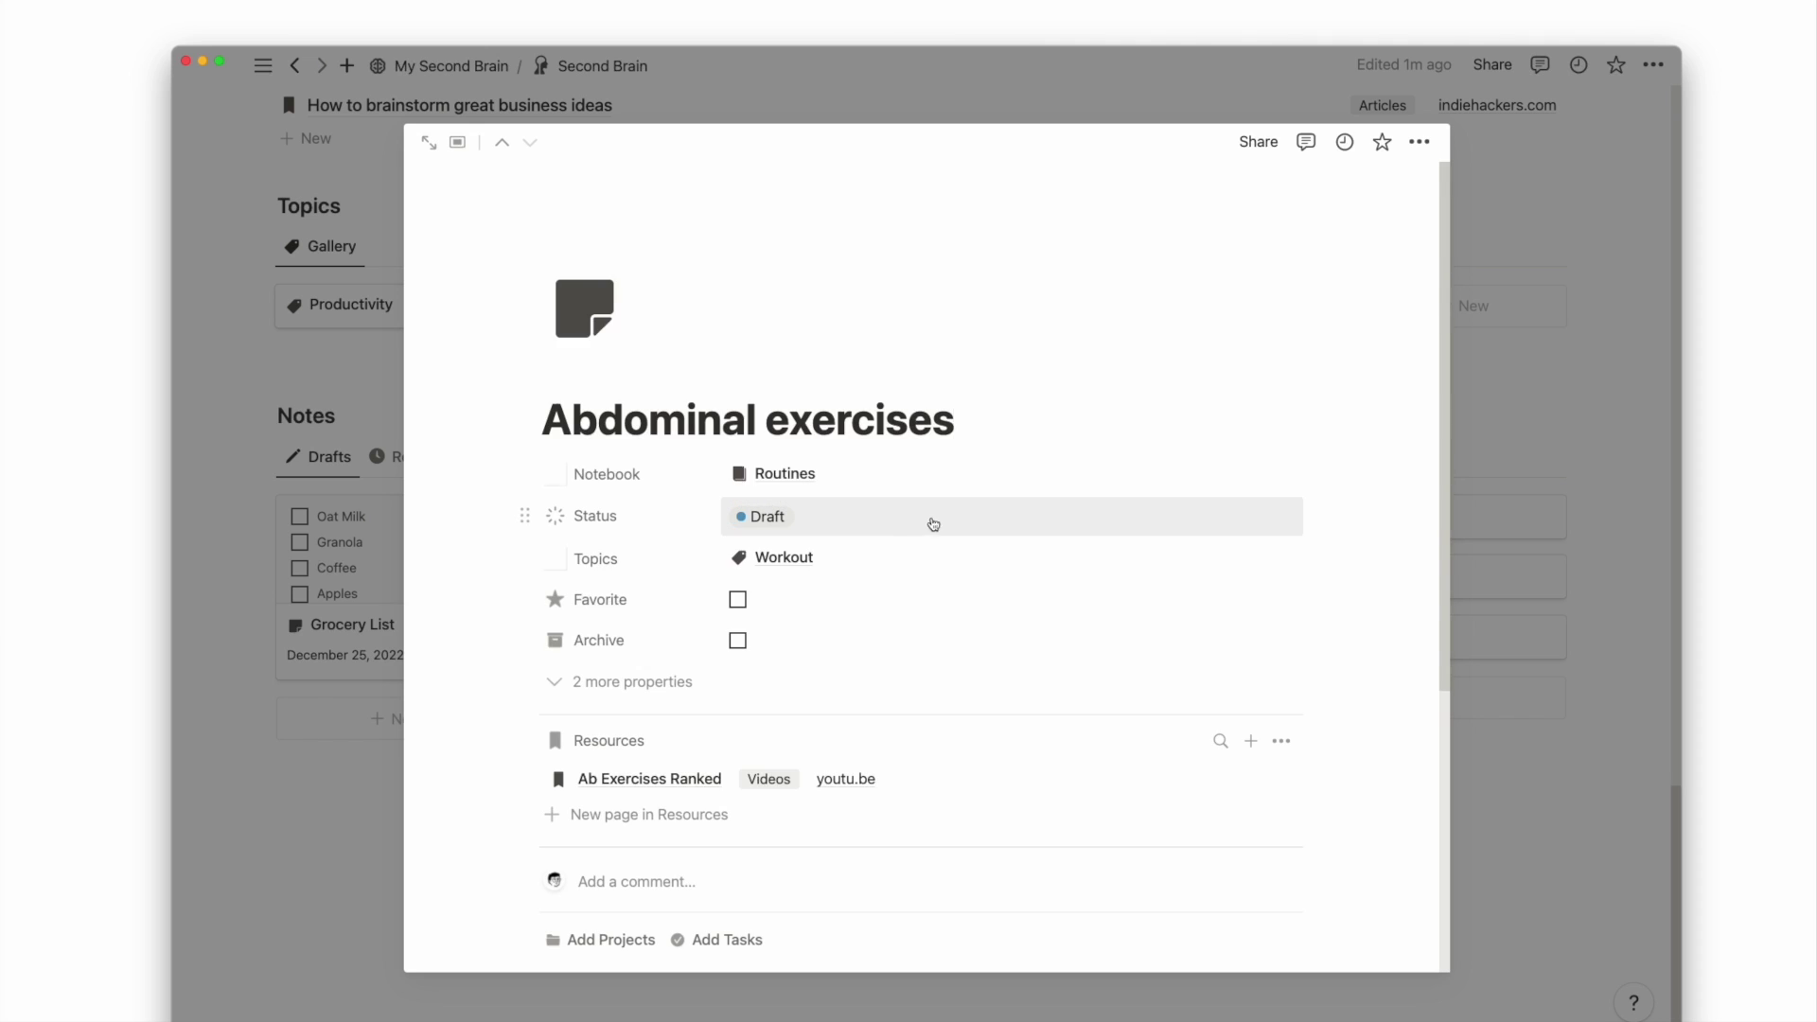
scroll(942, 519, down, 3)
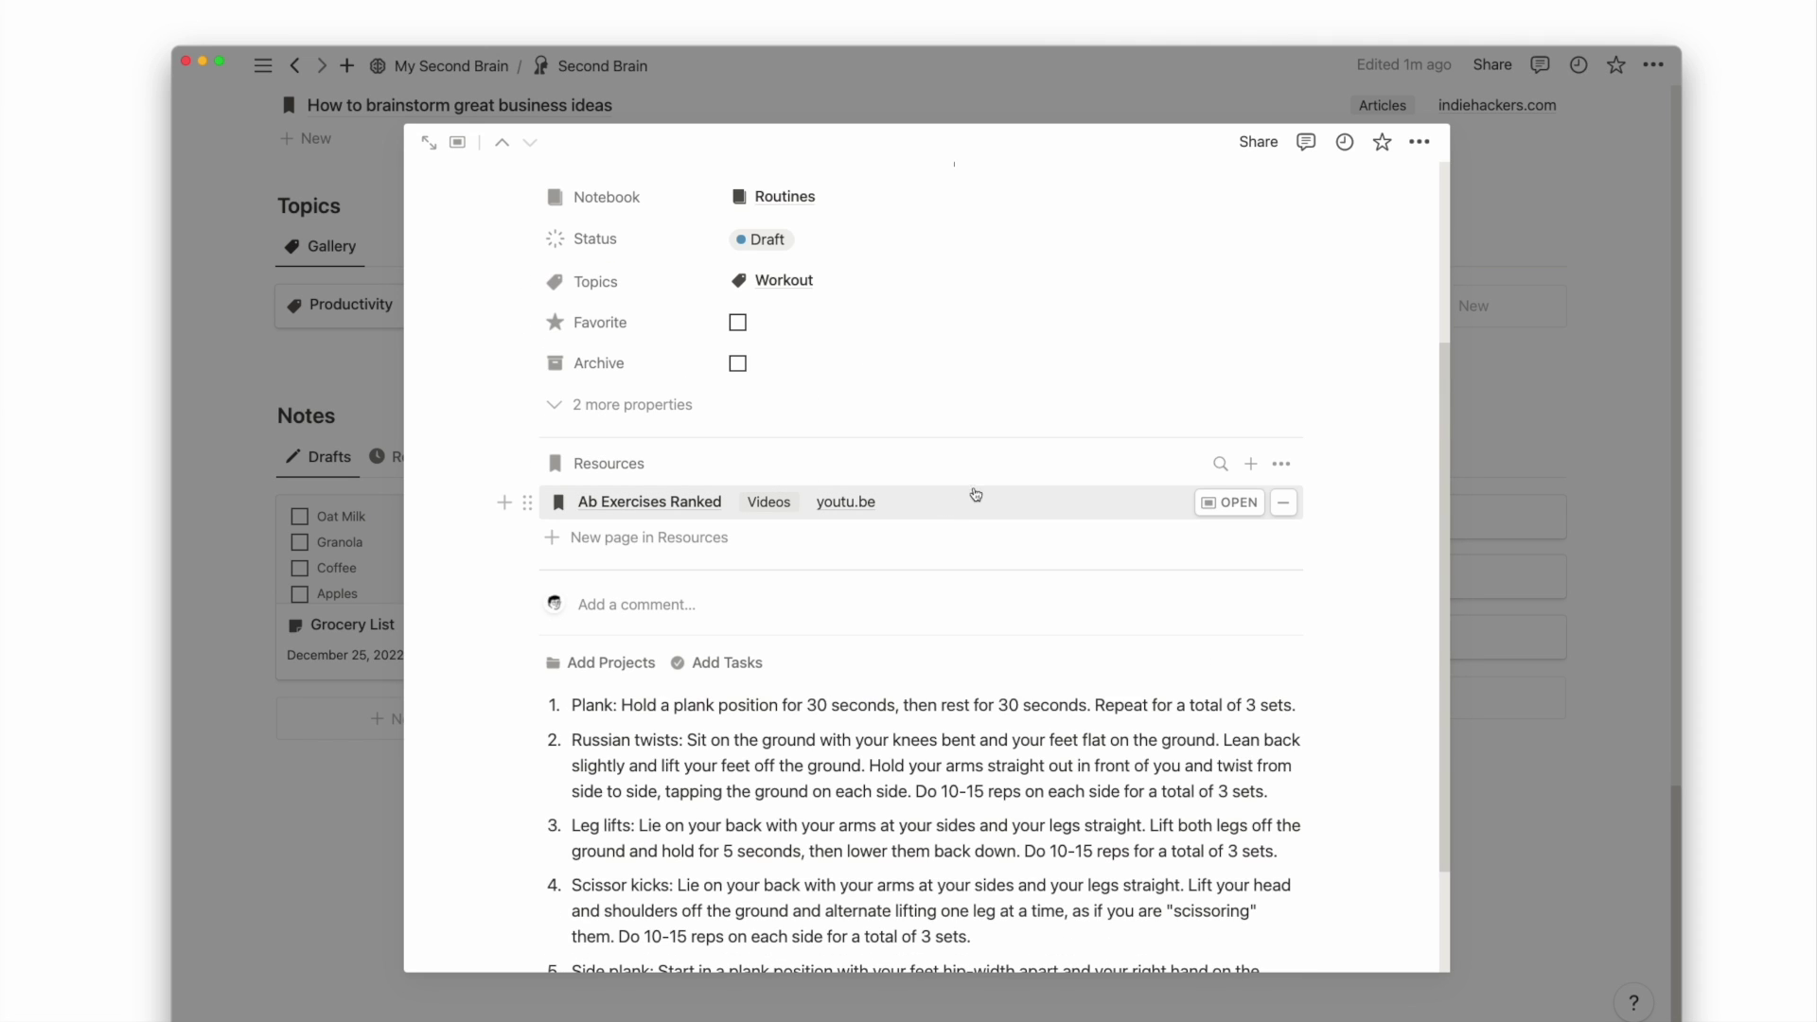
click(1221, 462)
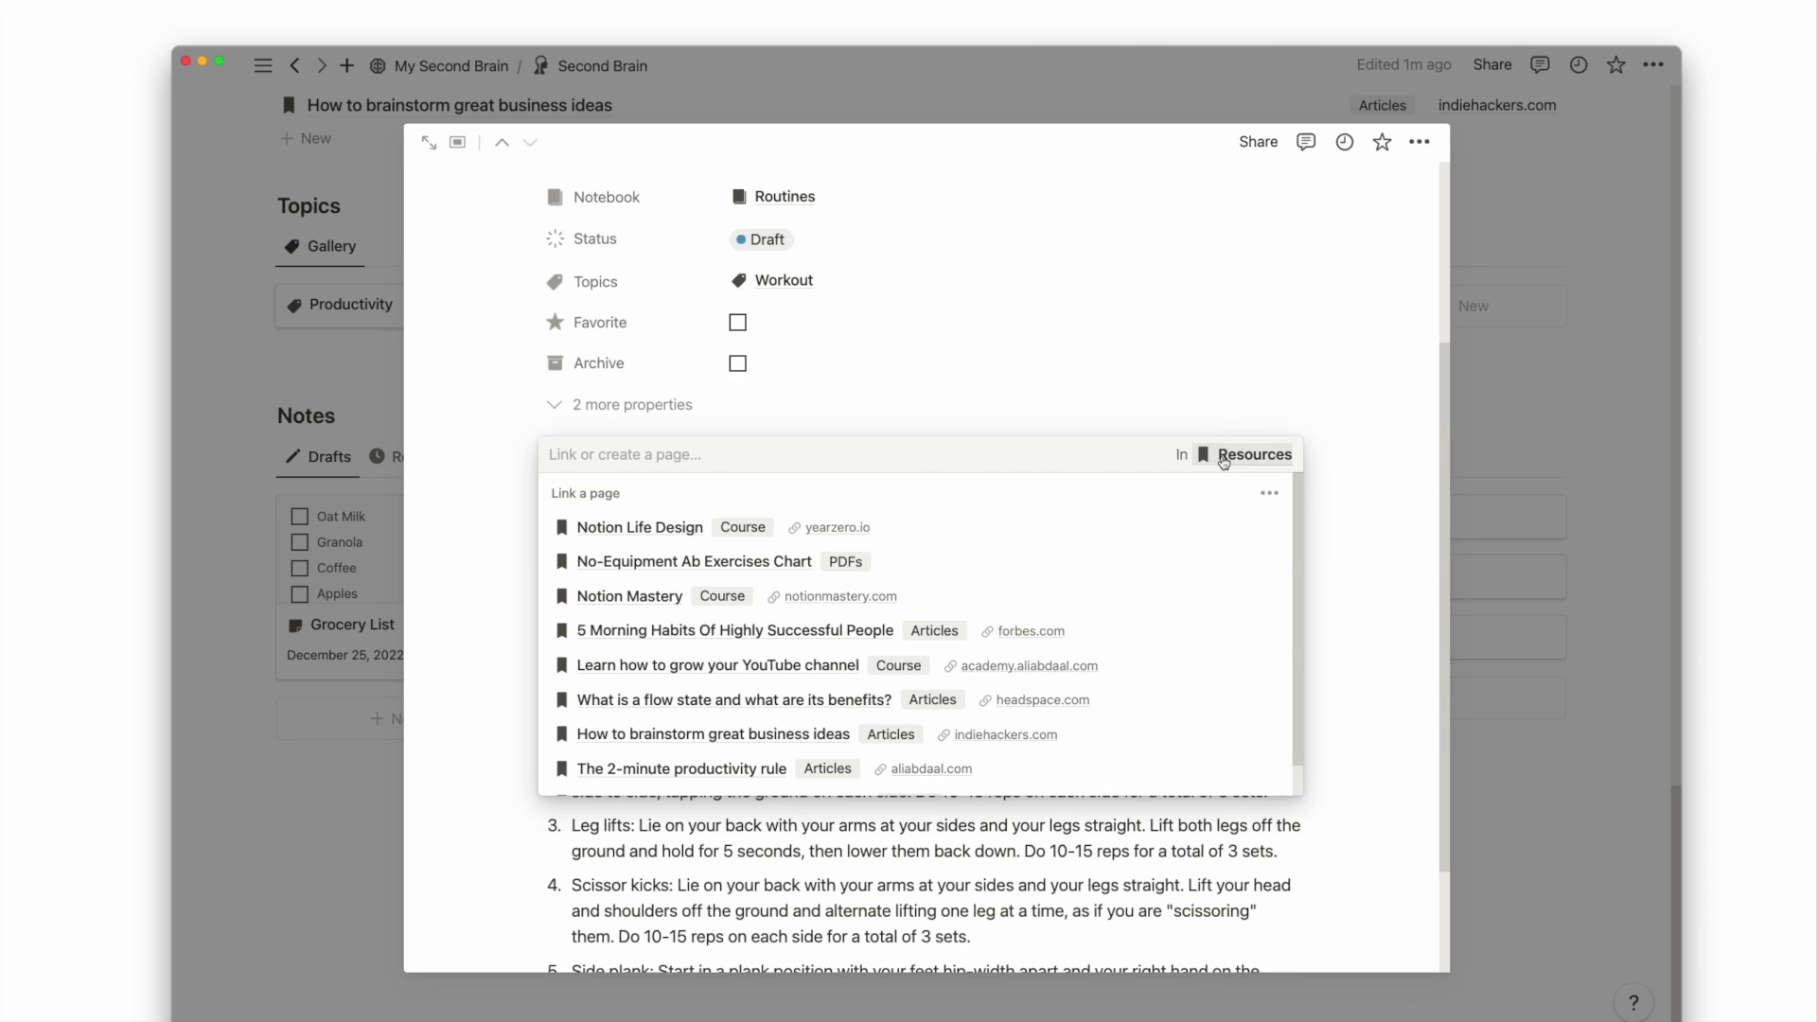
text(ab)
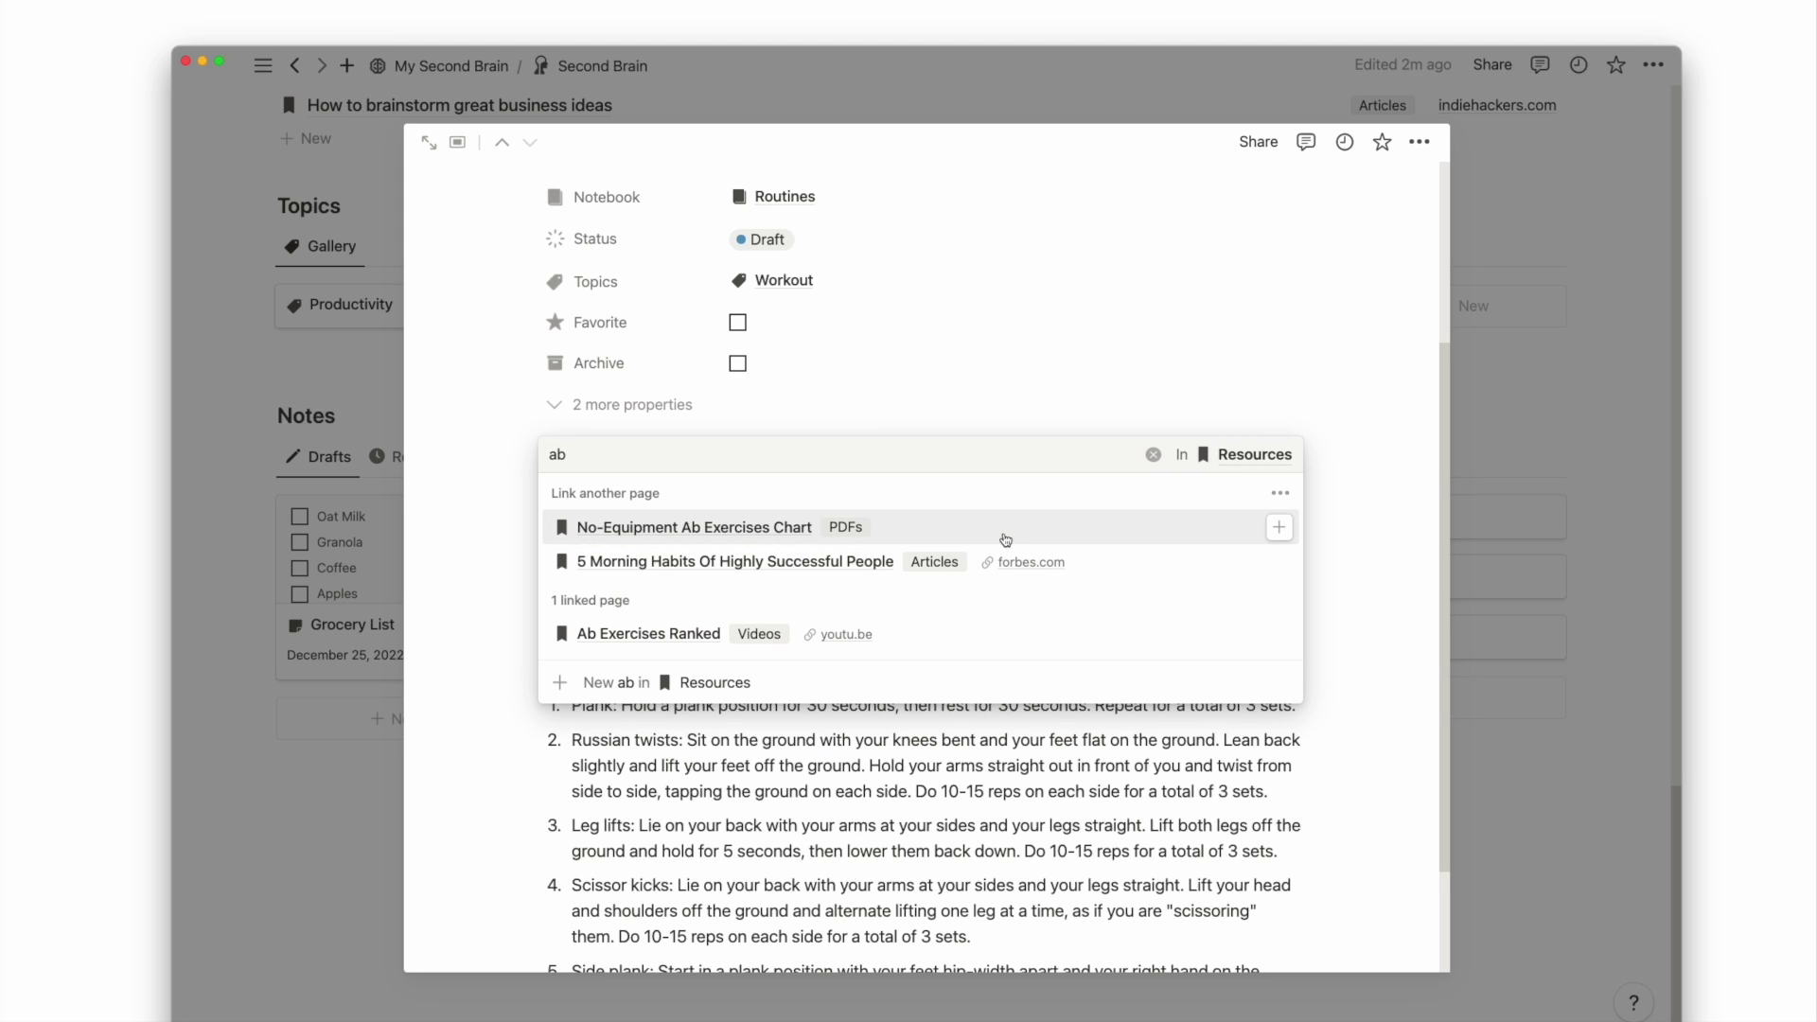
click(1004, 532)
click(1505, 523)
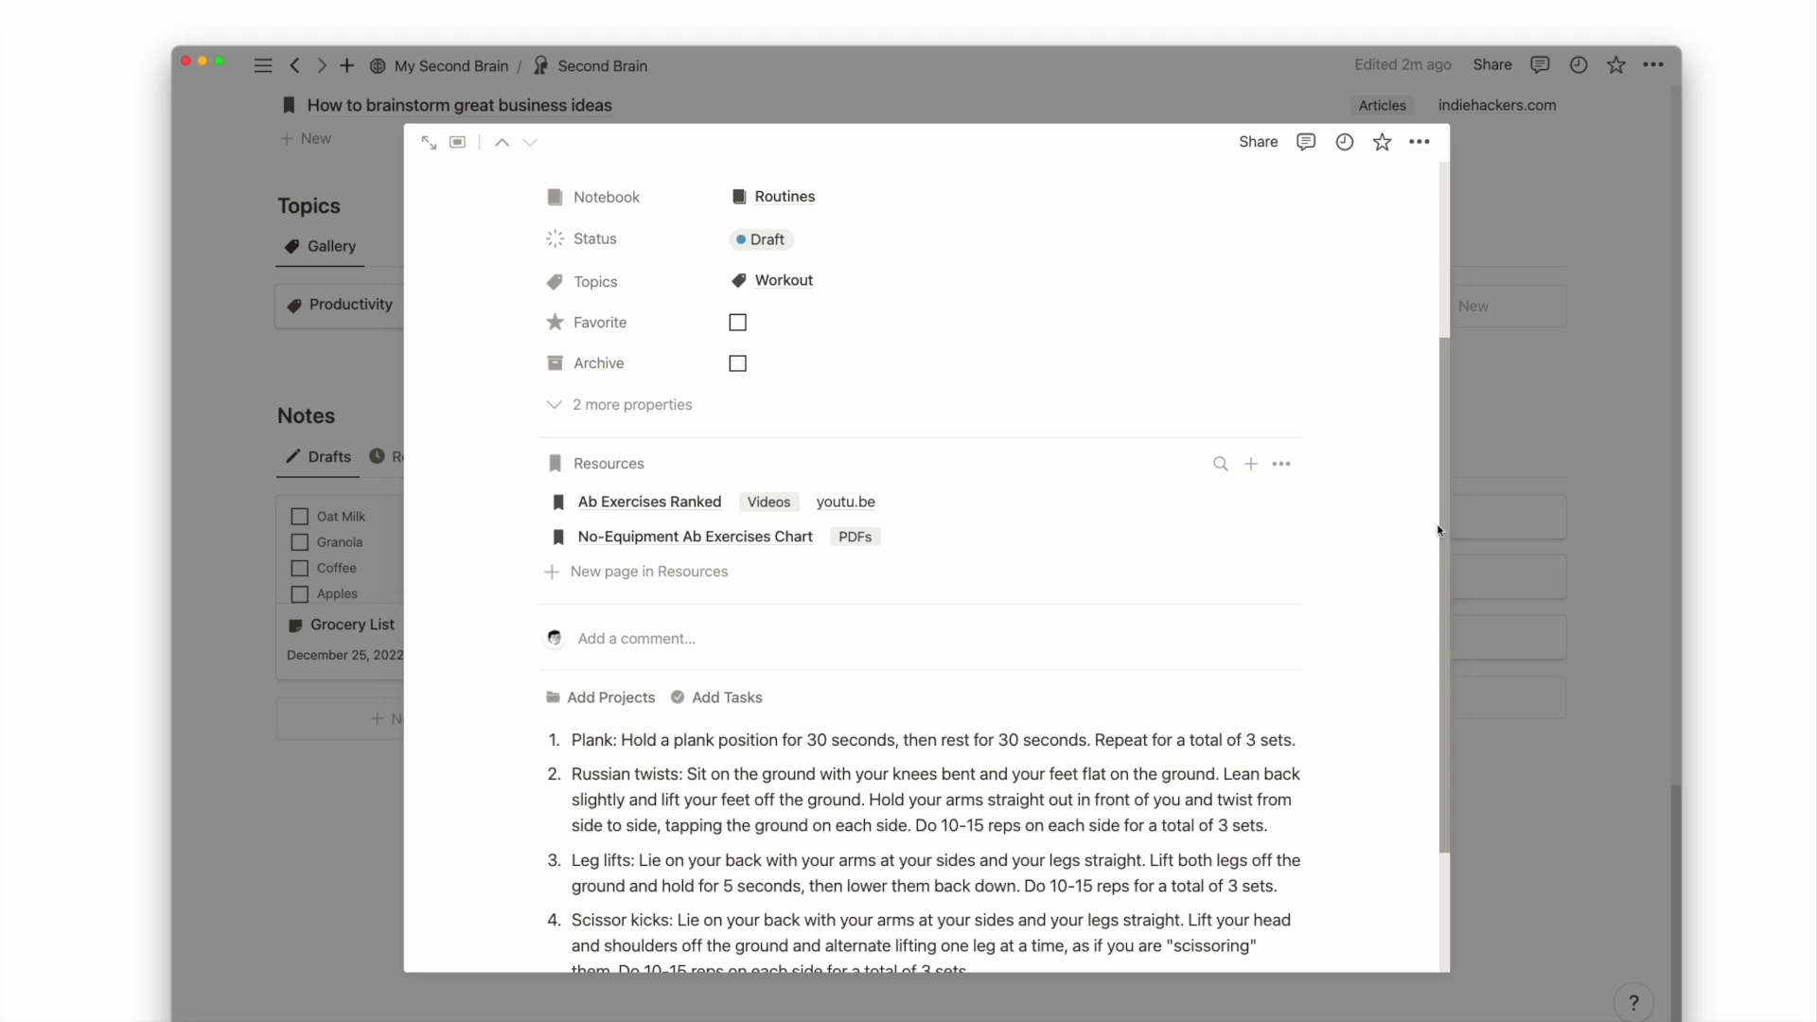
scroll(1317, 561, down, 4)
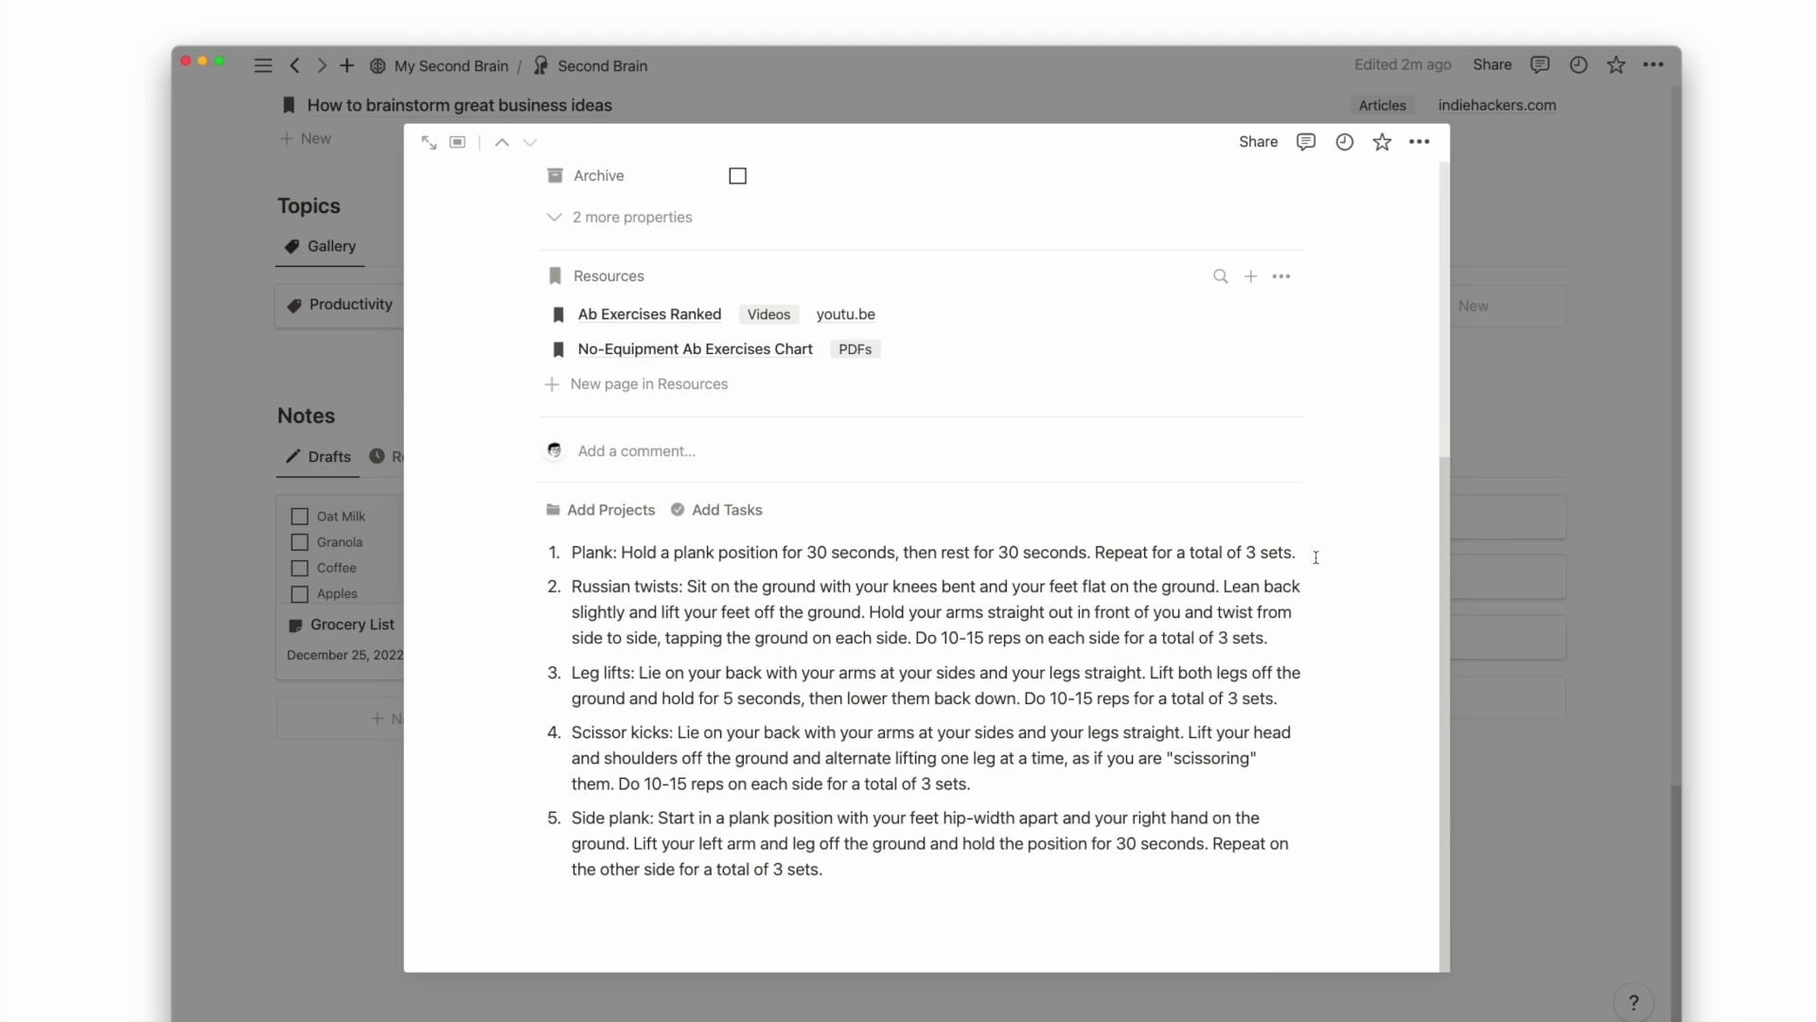
key(Escape)
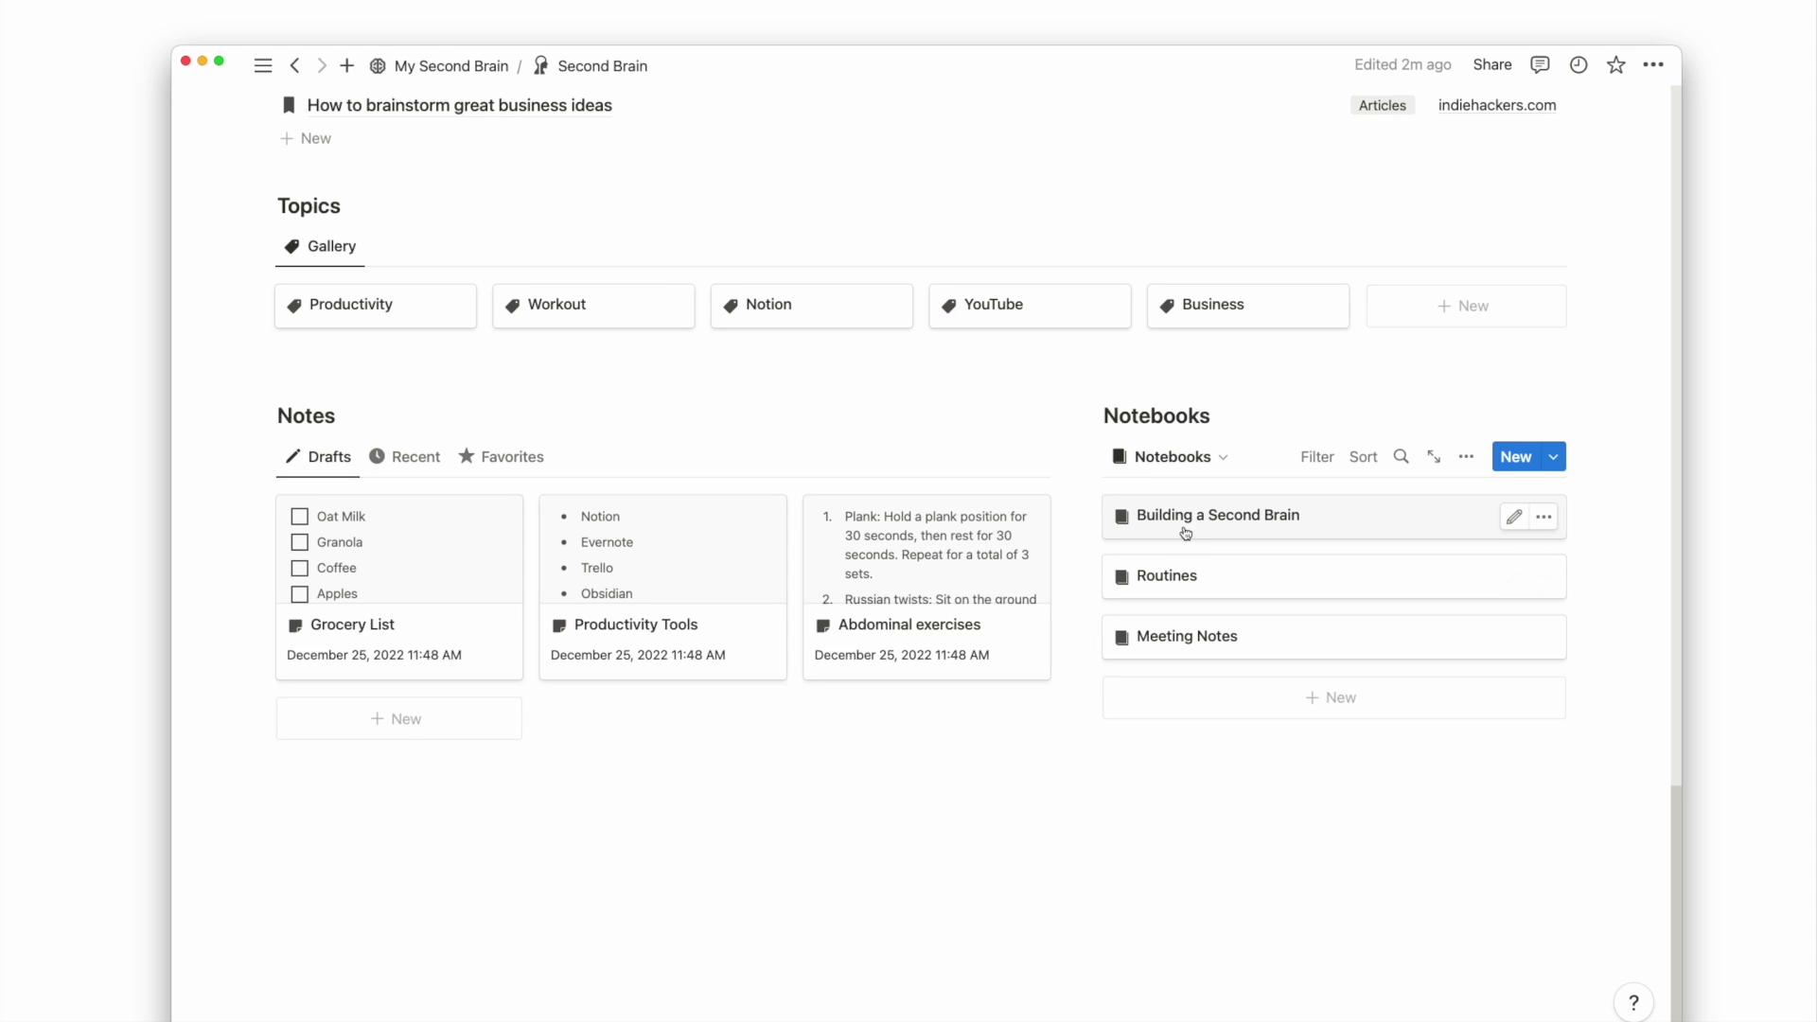
click(1209, 579)
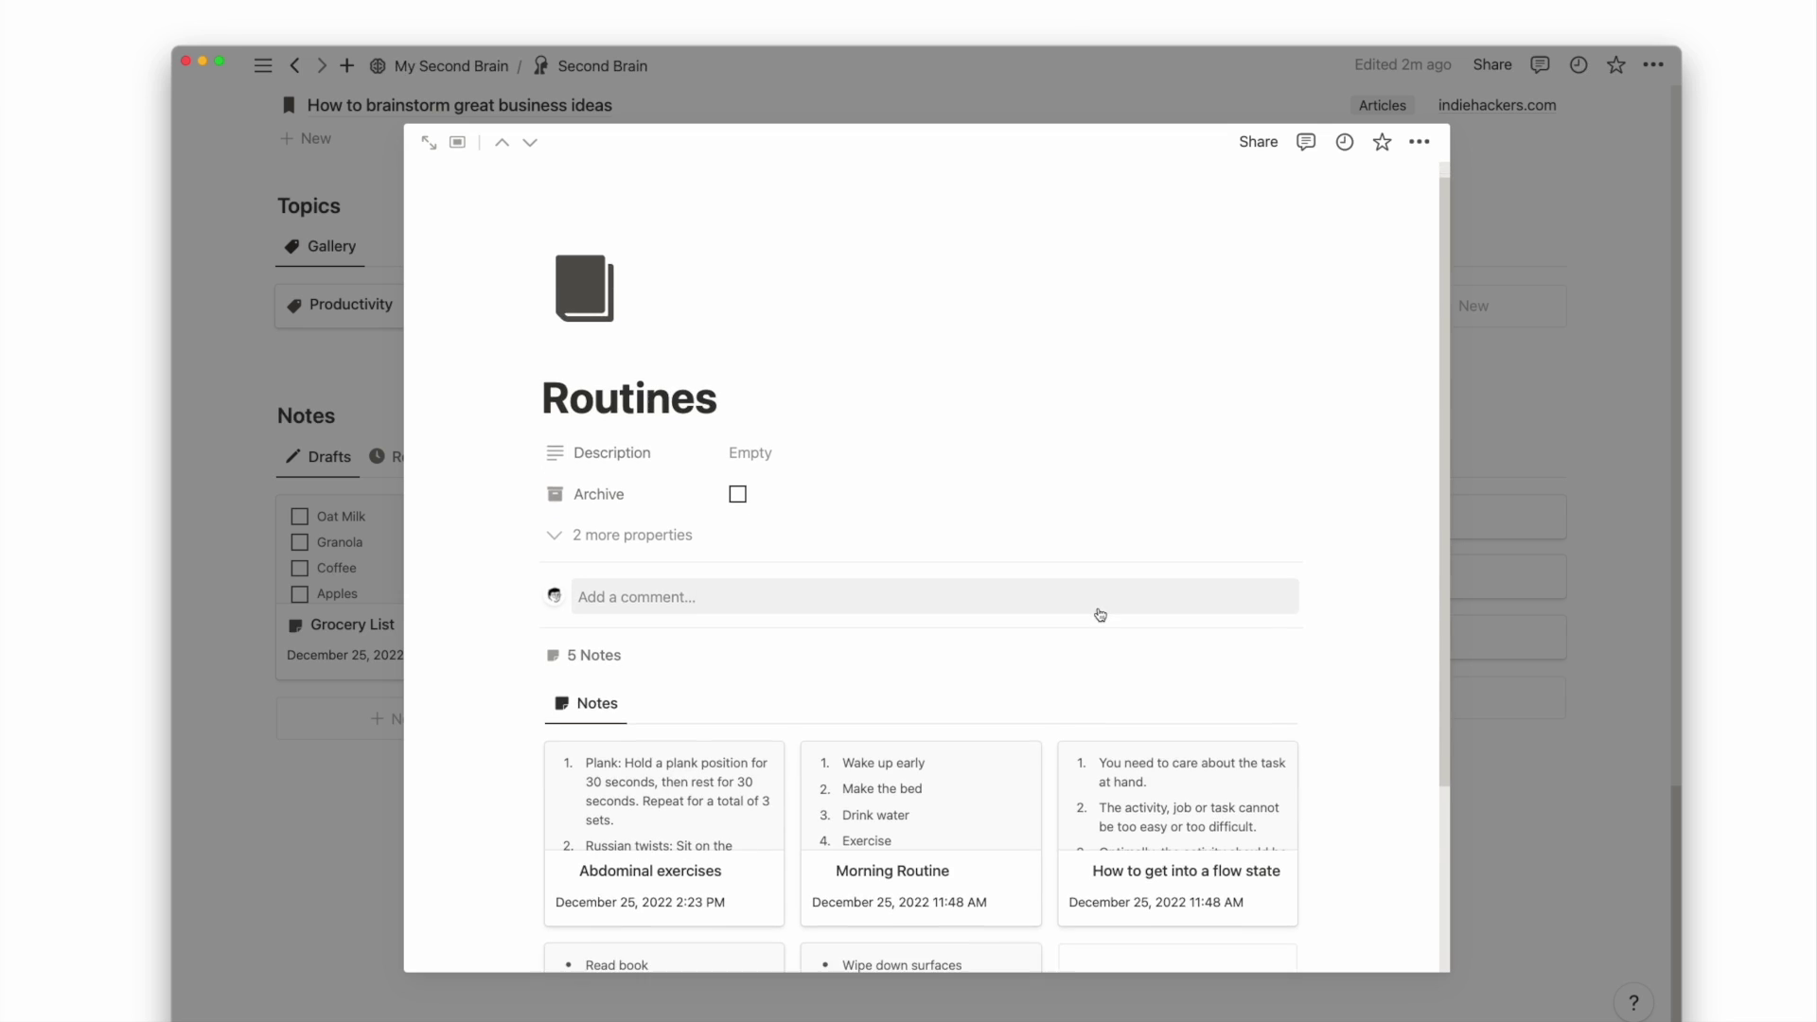
scroll(1099, 614, down, 3)
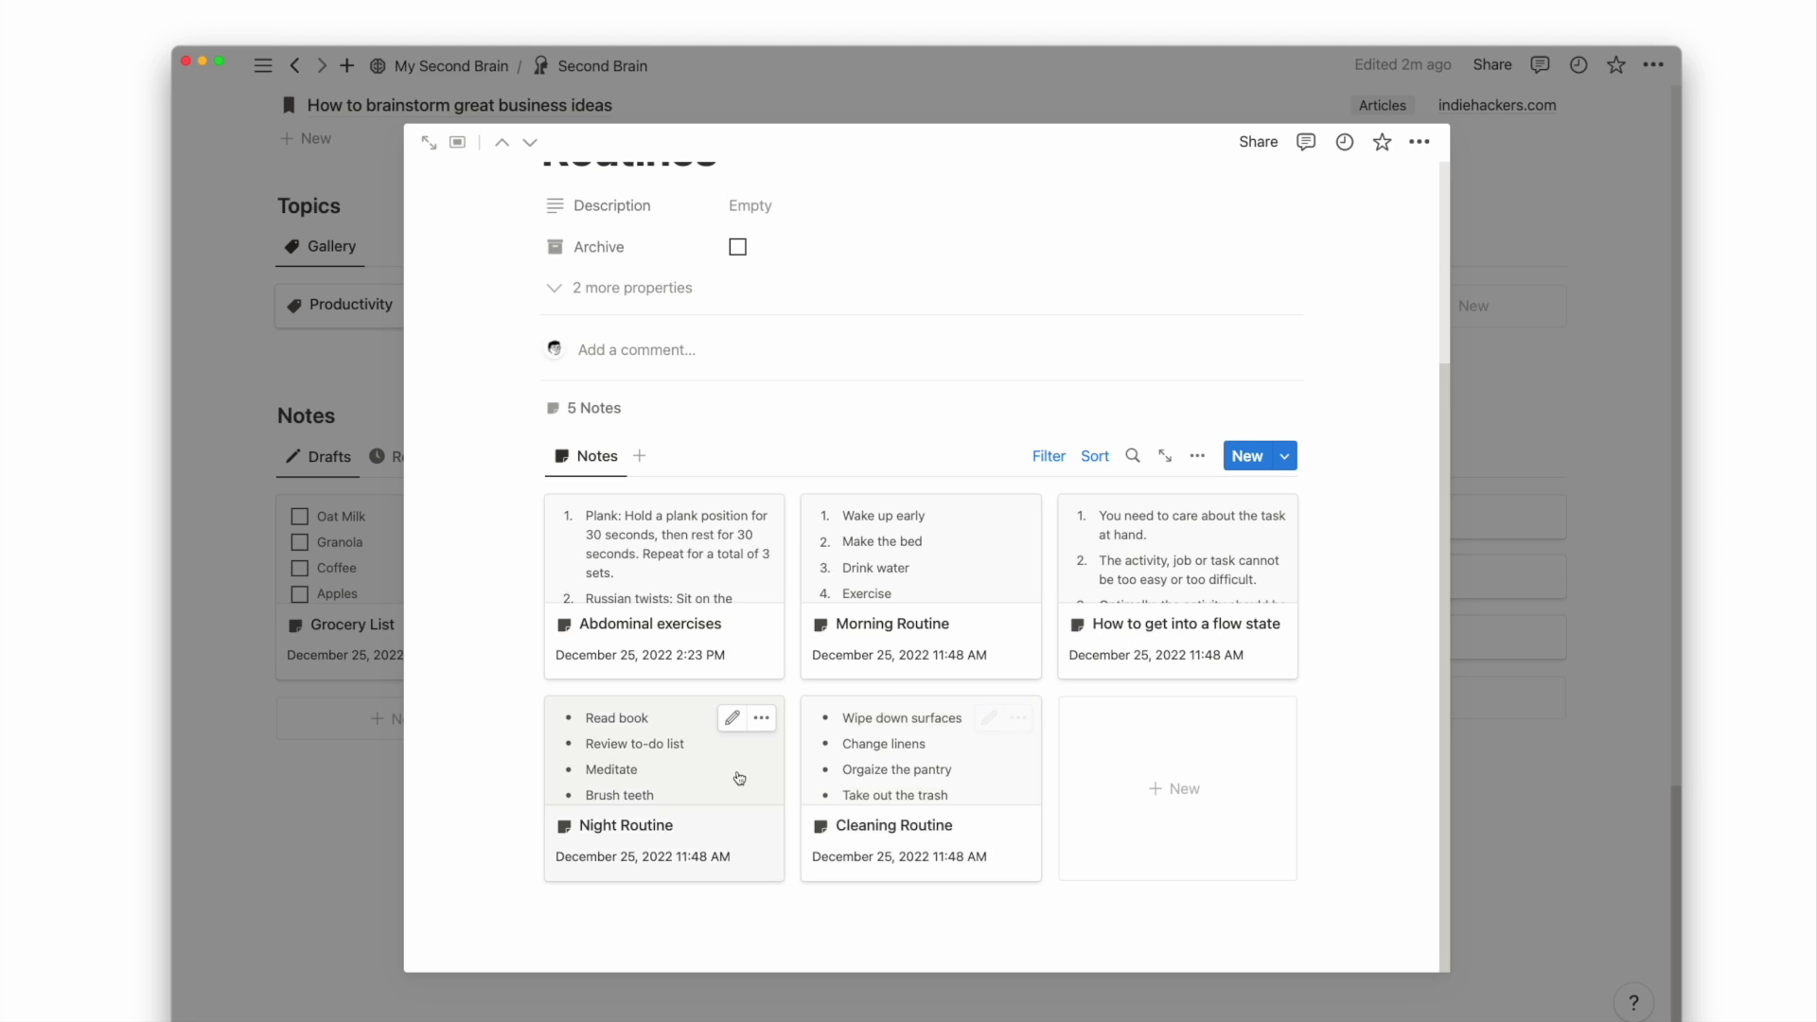
scroll(944, 720, up, 3)
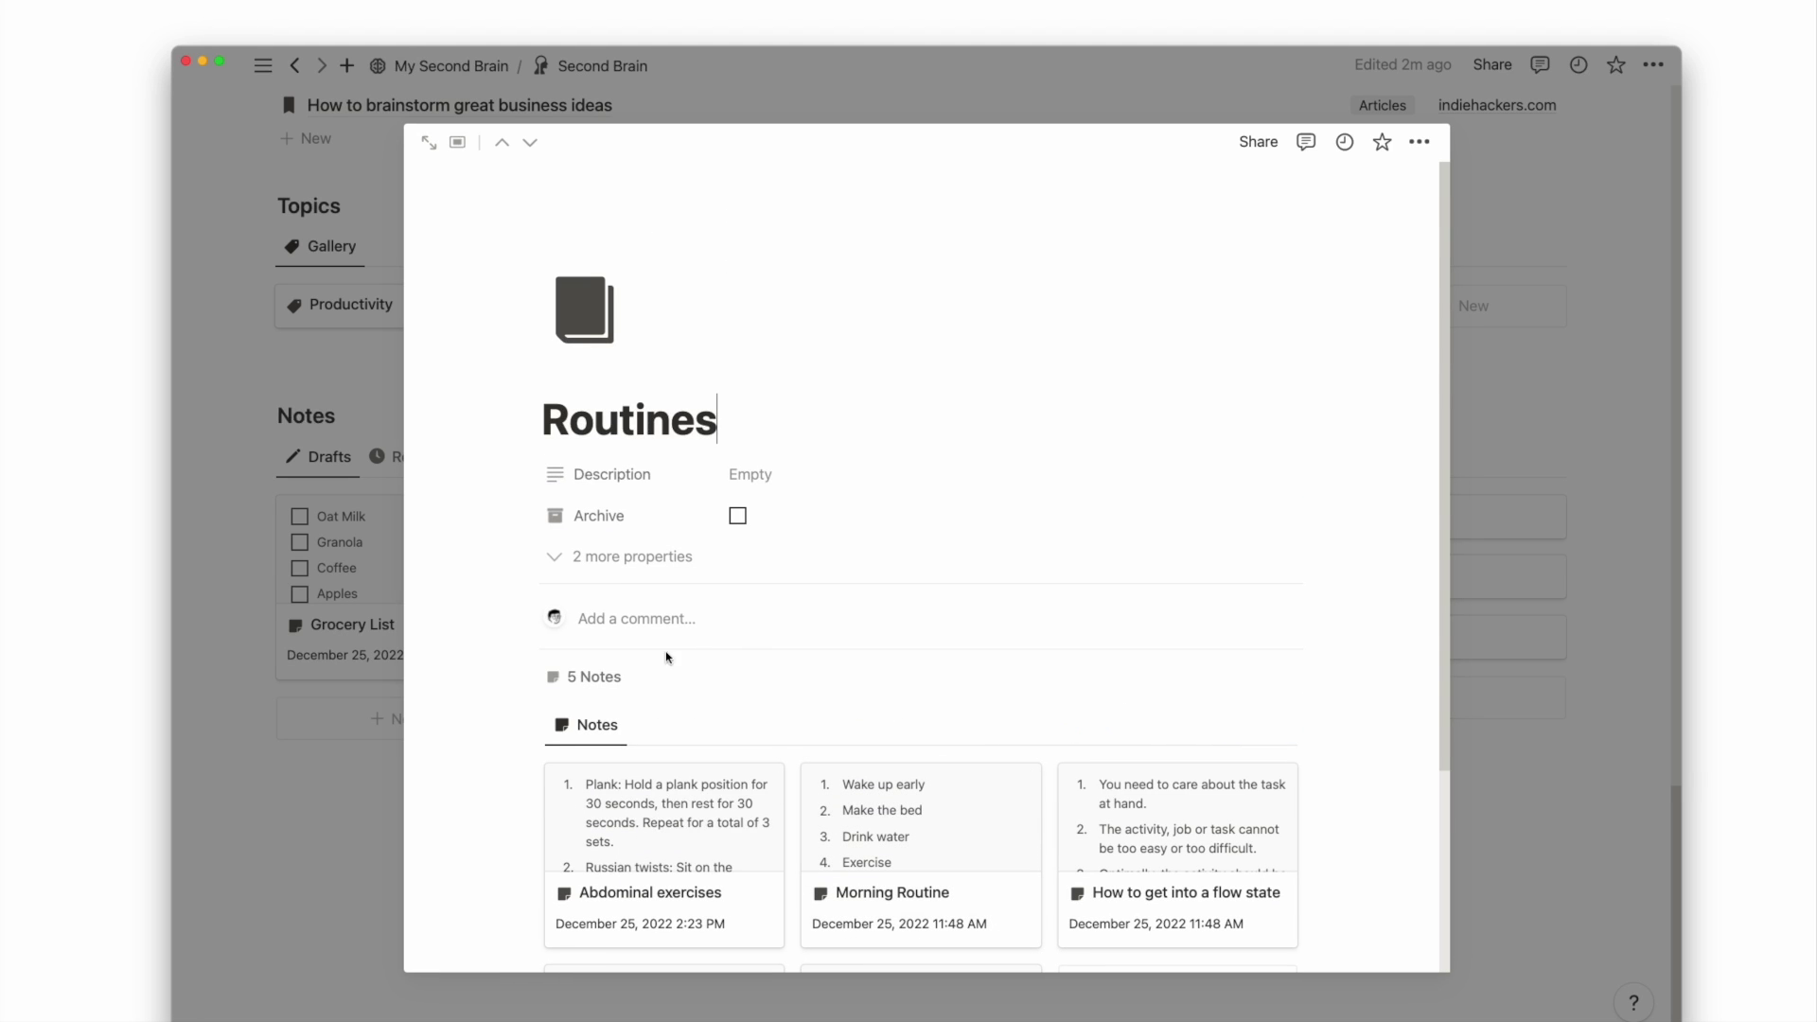
click(320, 627)
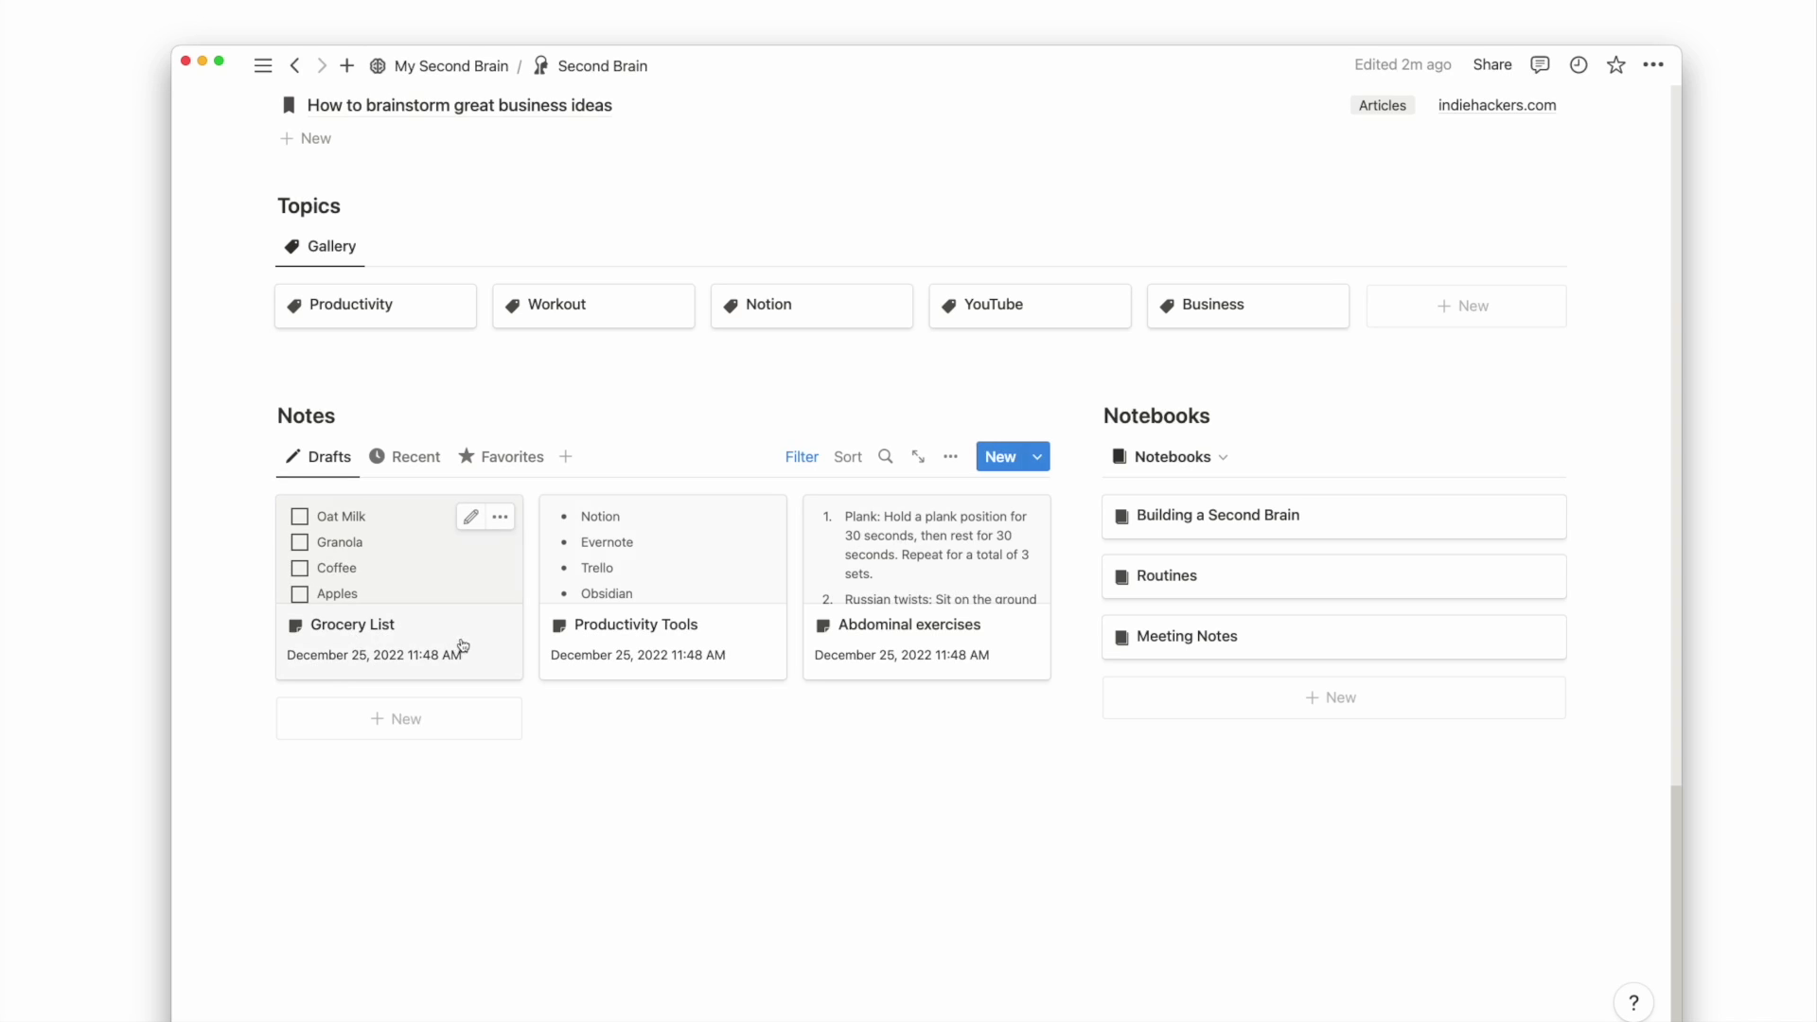
scroll(541, 656, down, 1)
scroll(541, 653, up, 10)
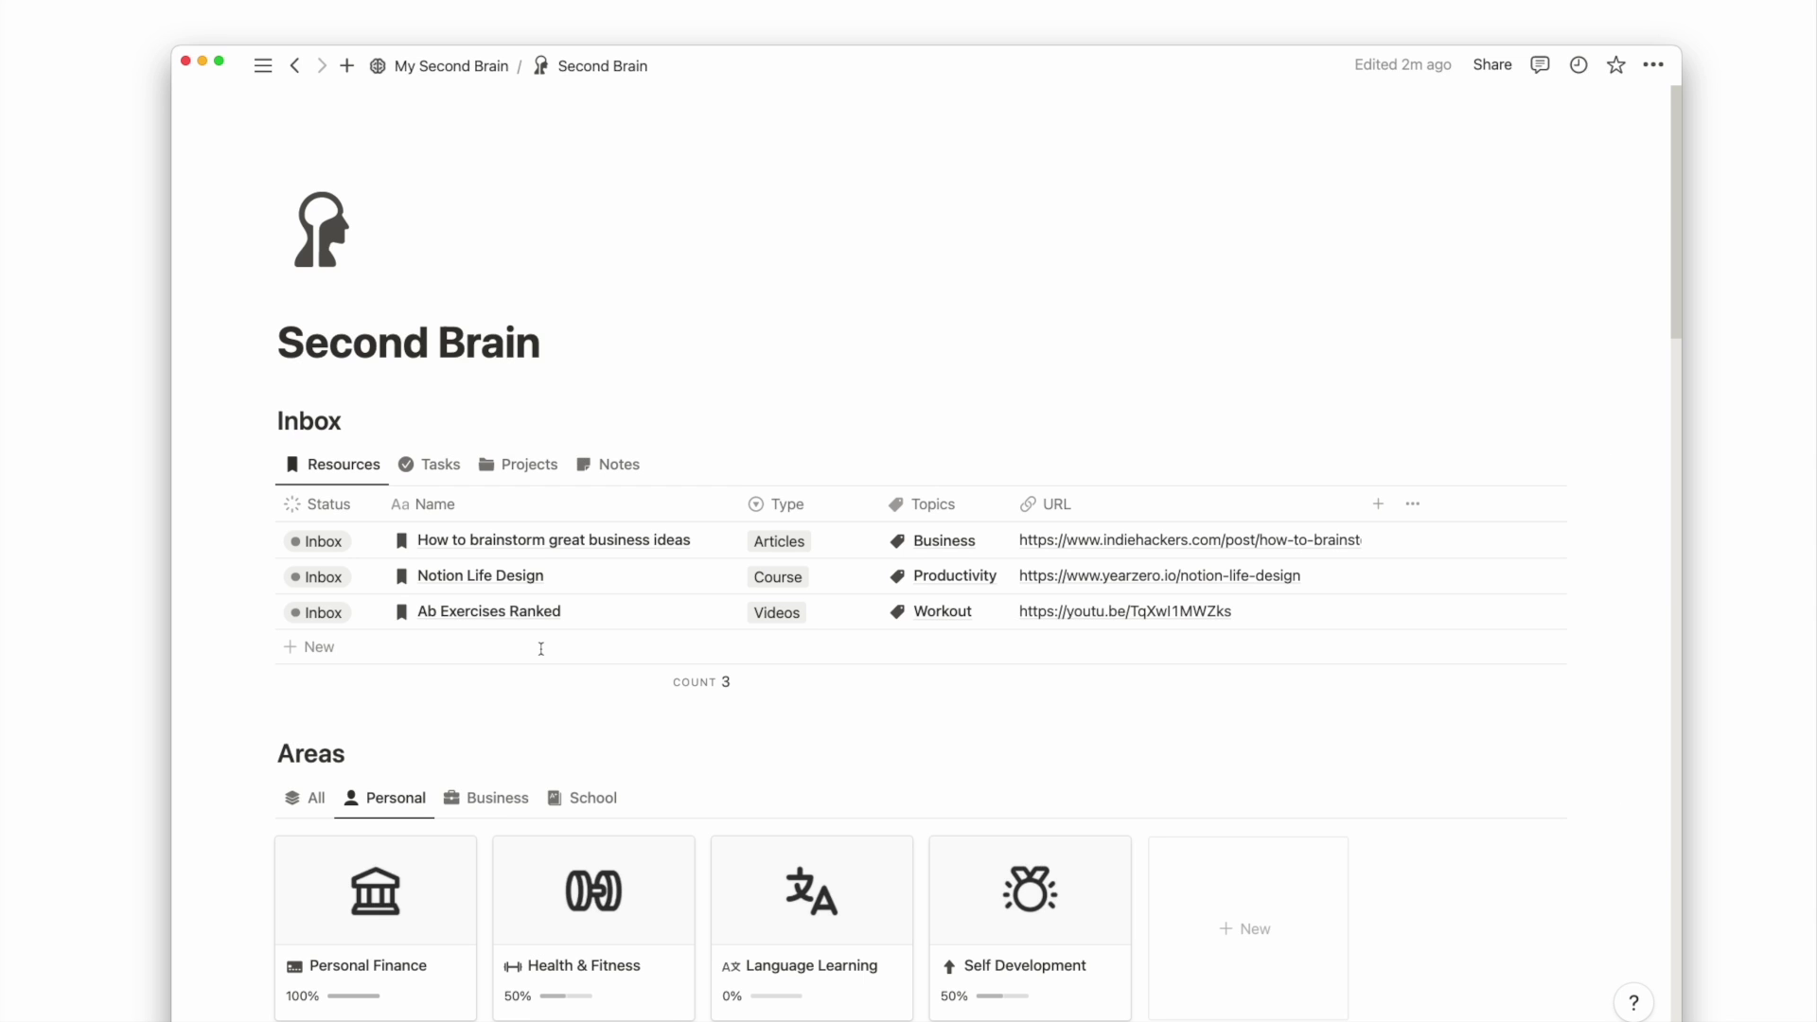